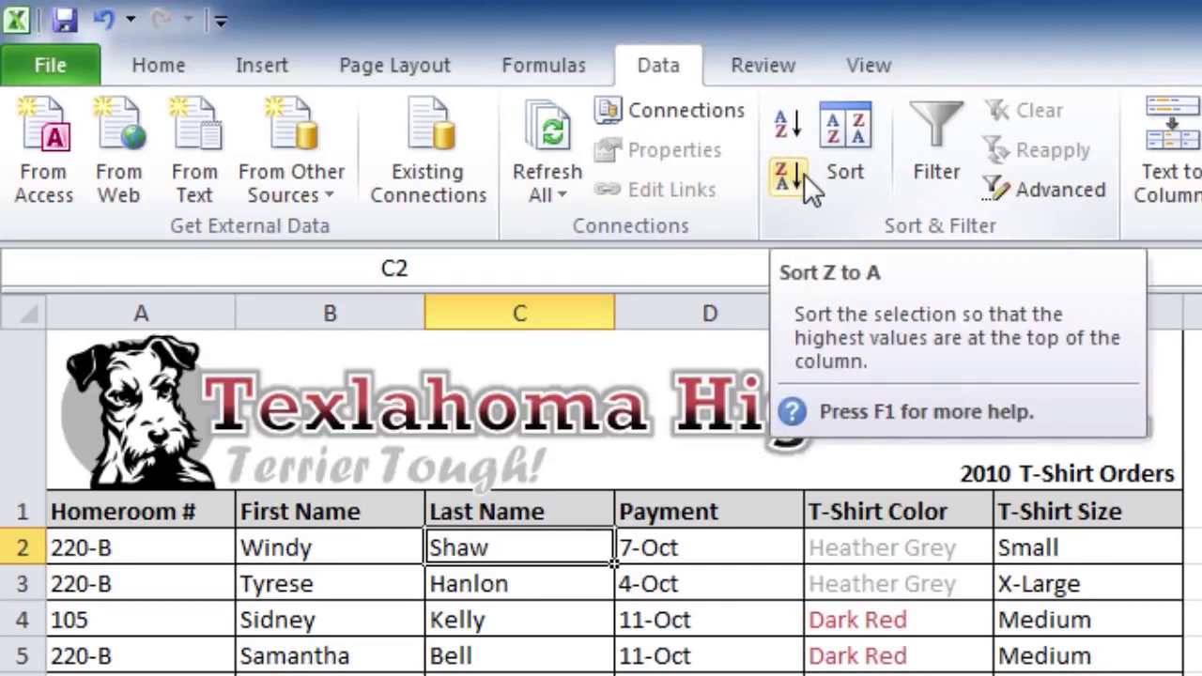
- Sort the T-shirt orders from A to Z by Last Name, and apply a further A to Z sort by Homeroom #
click(794, 121)
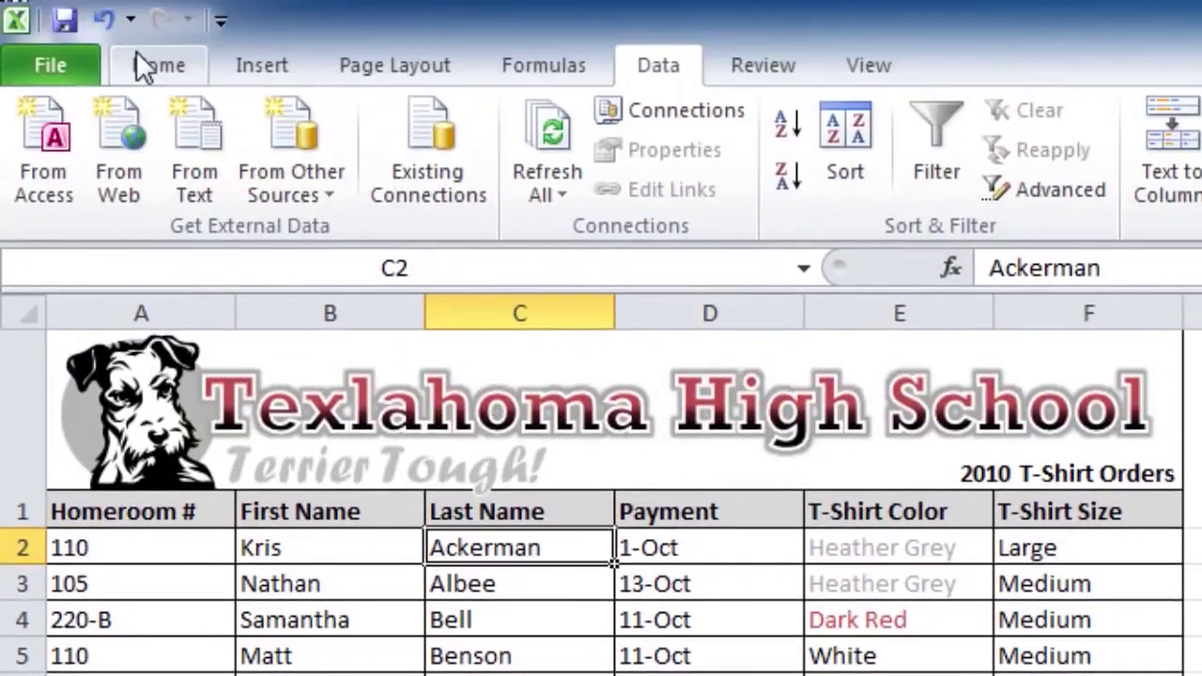
click(142, 64)
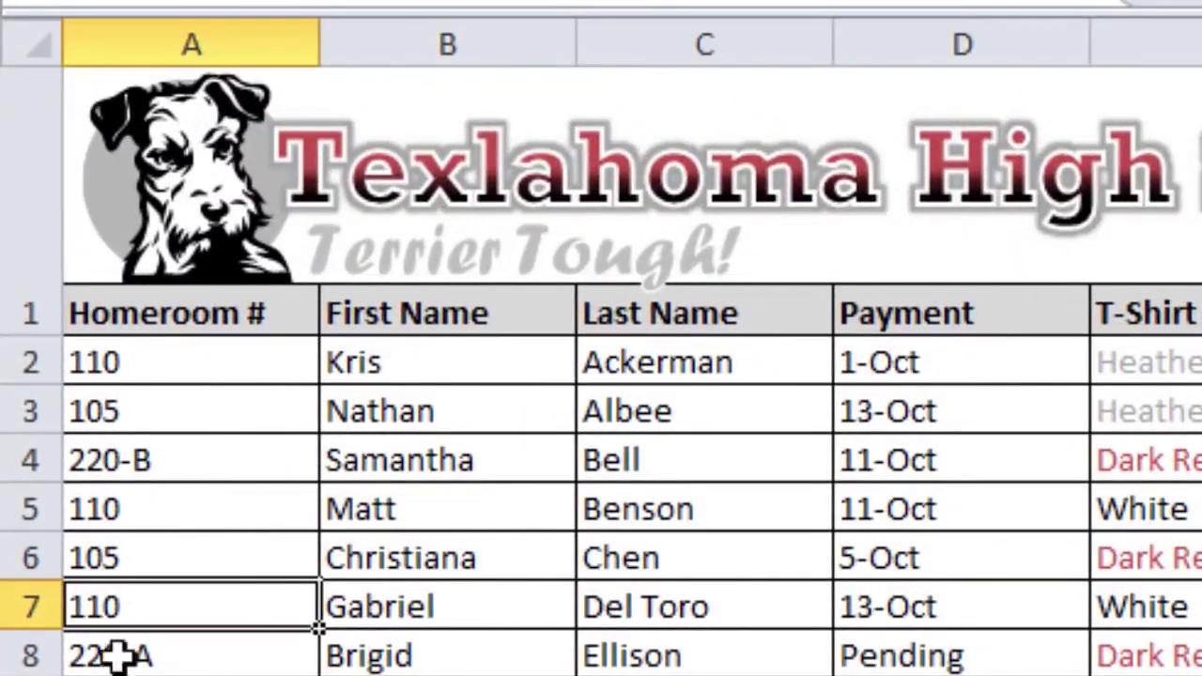
click(182, 460)
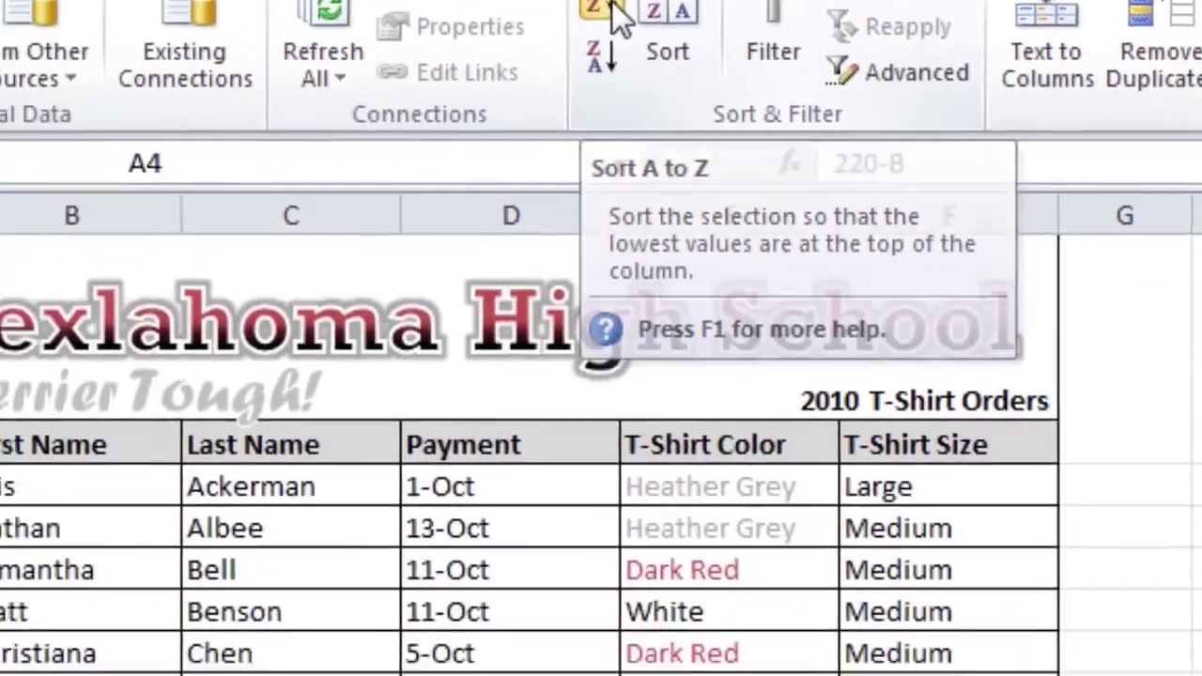
click(415, 165)
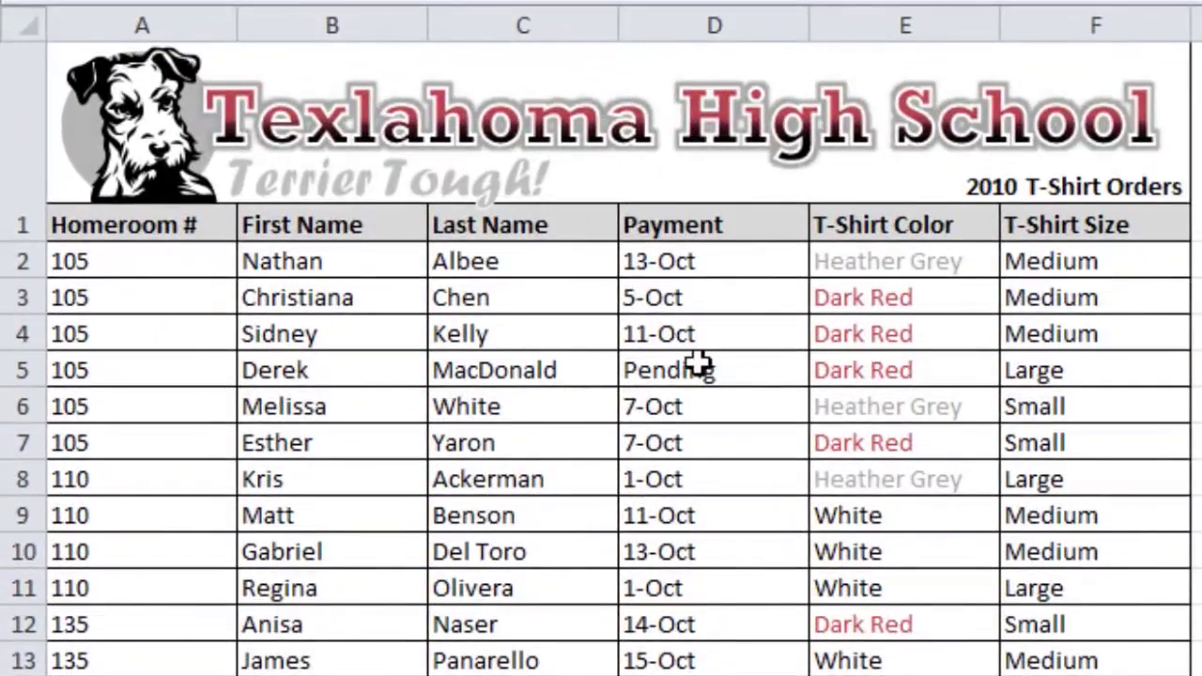
- Sort the T-shirt orders by Payment date, from oldest to newest
click(703, 336)
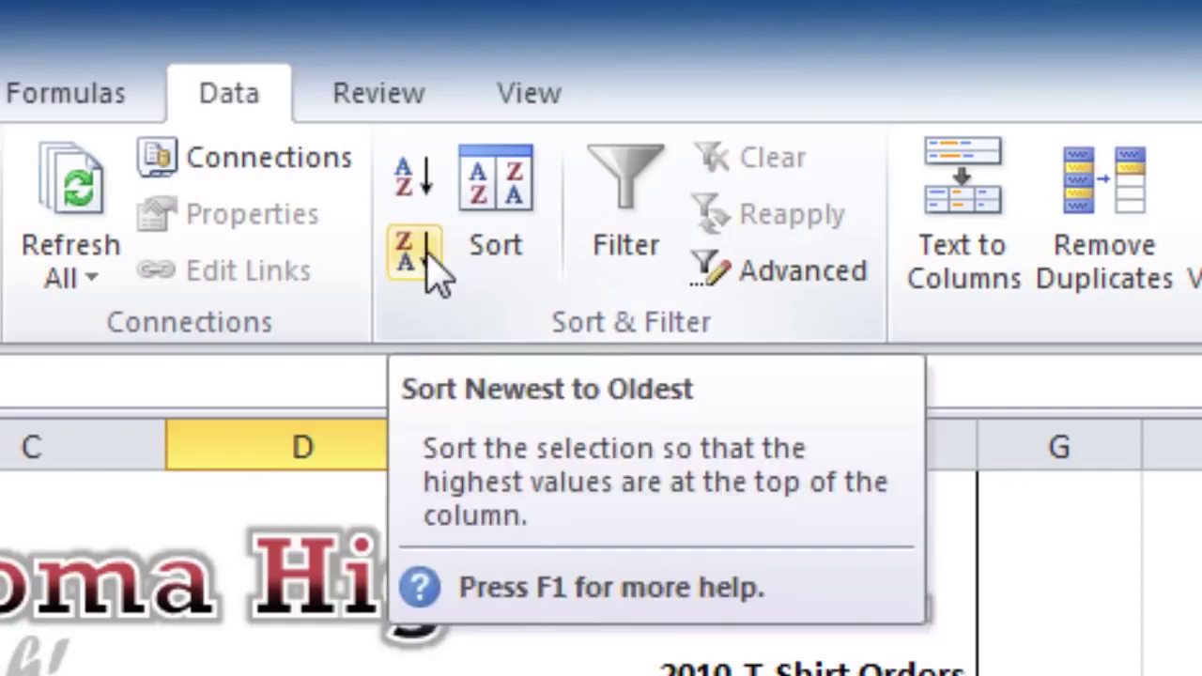
click(424, 252)
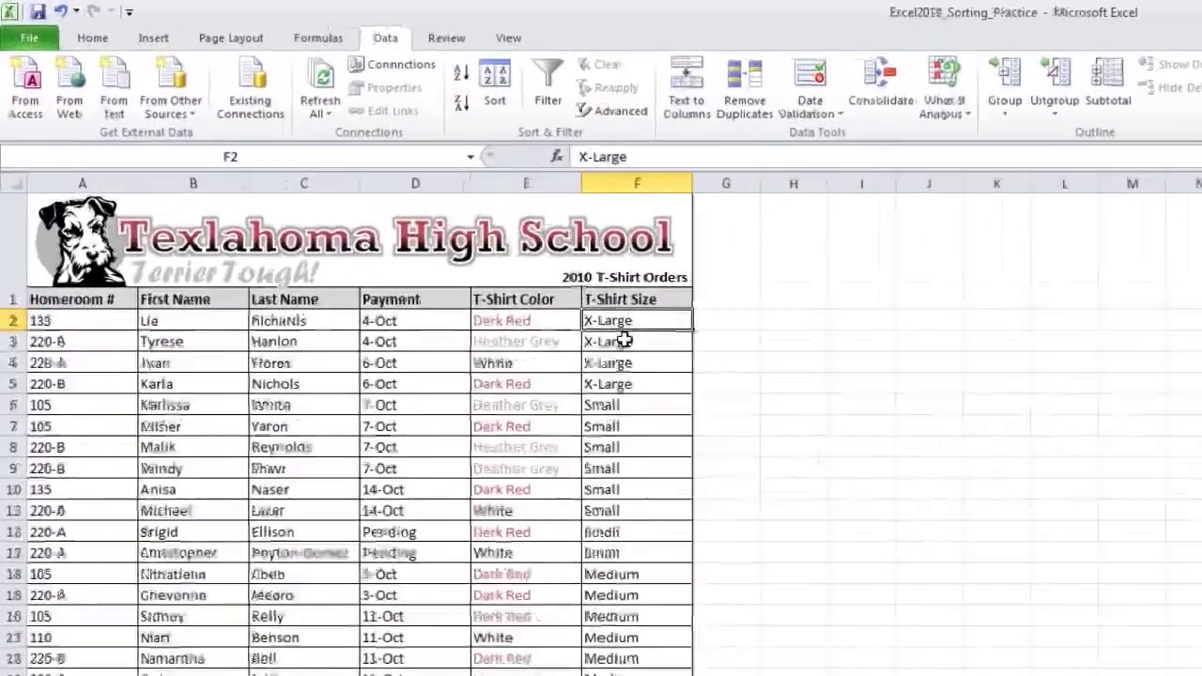
- Sort the orders by T-Shirt Size values using the custom list order small, Medium, Large, X-Large
click(370, 205)
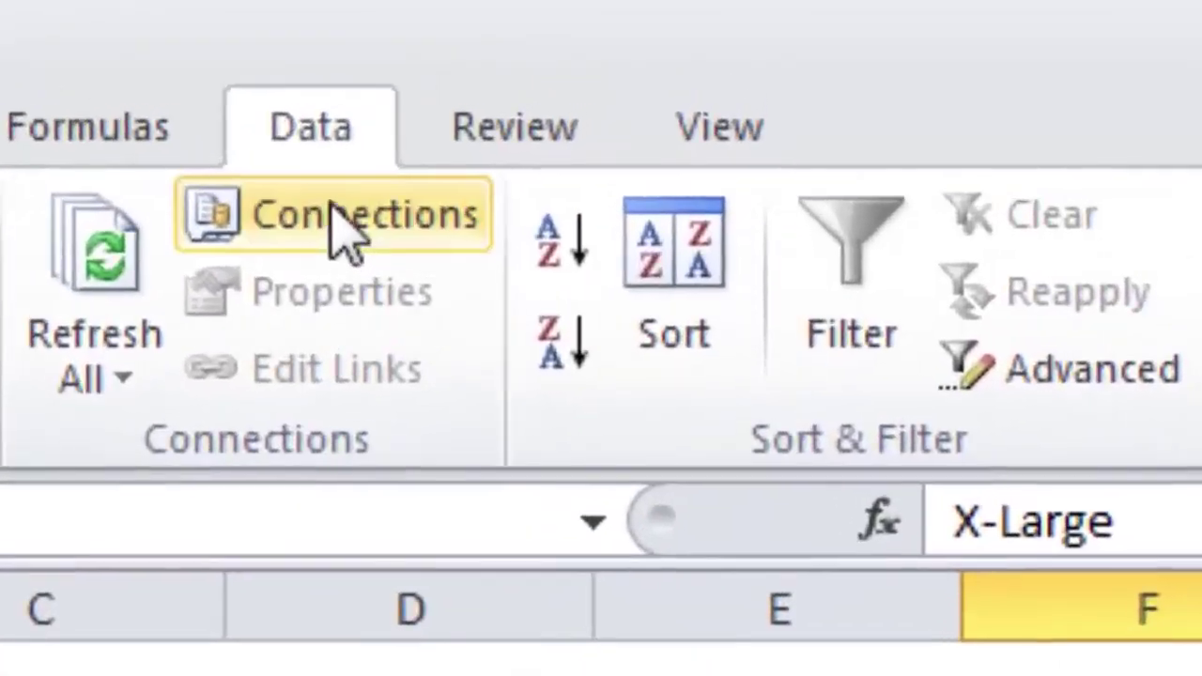
click(681, 300)
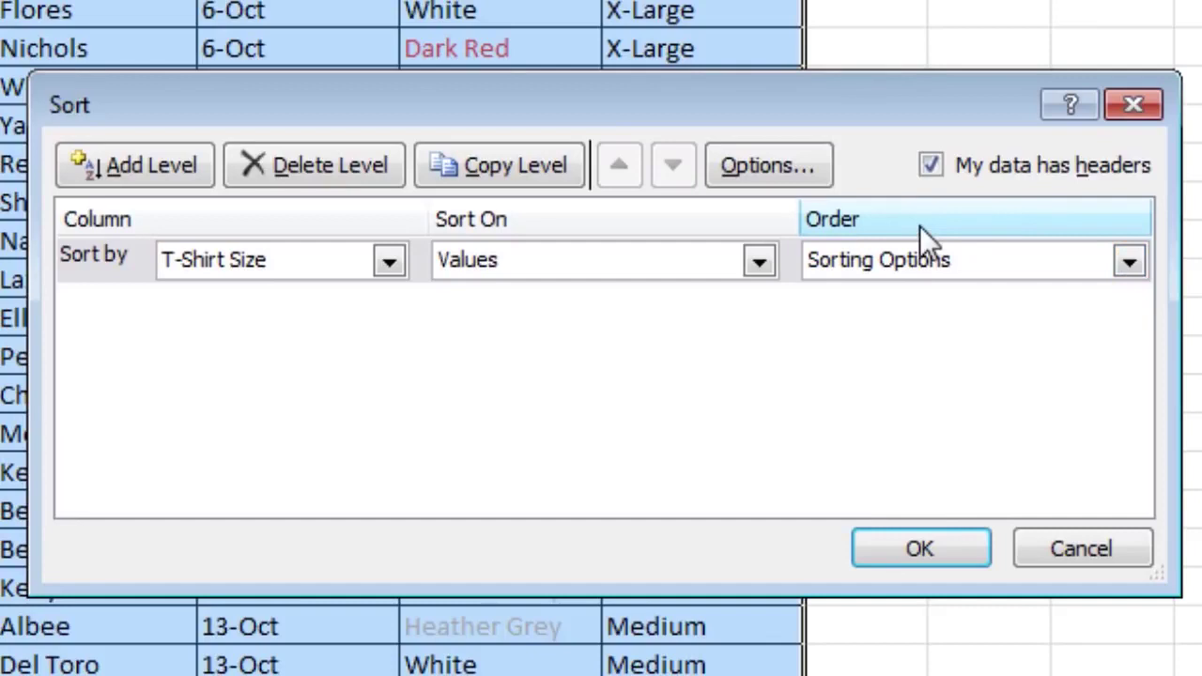
click(1128, 262)
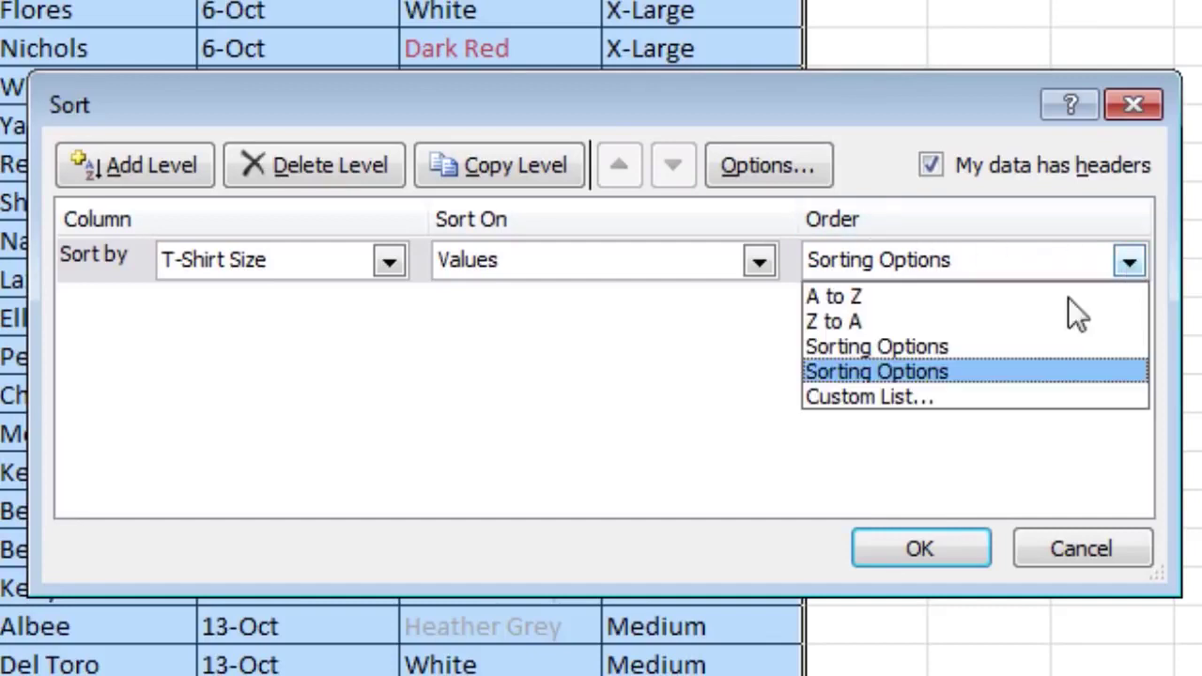
click(940, 392)
click(244, 114)
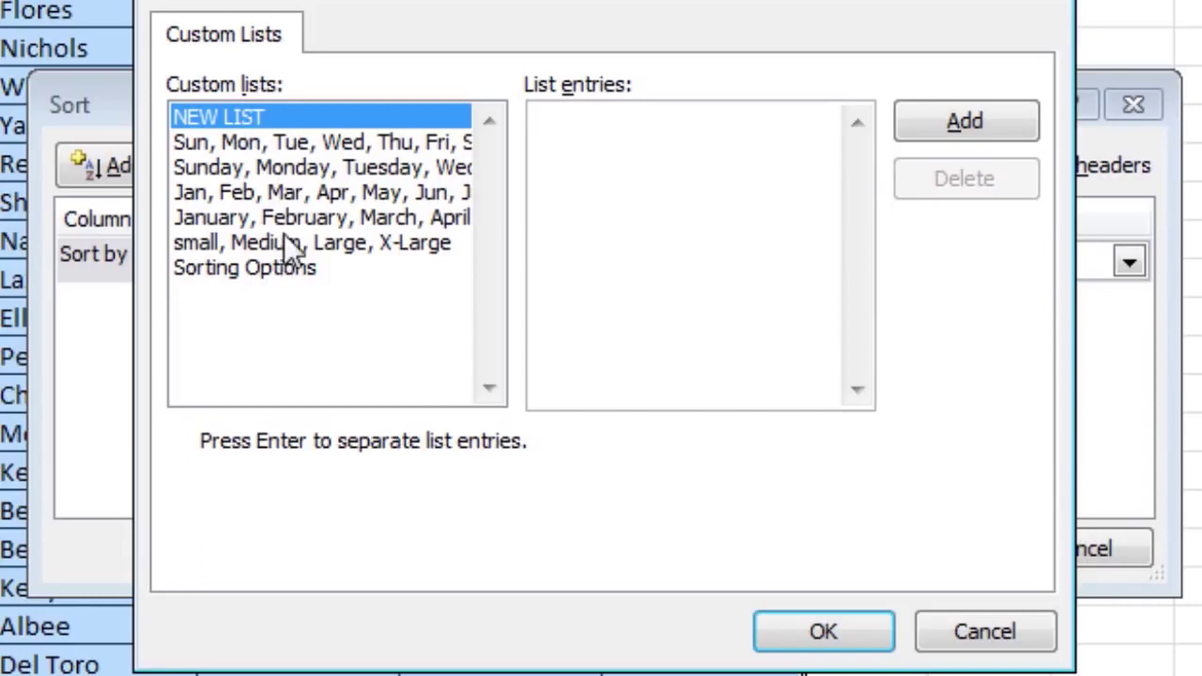
click(402, 244)
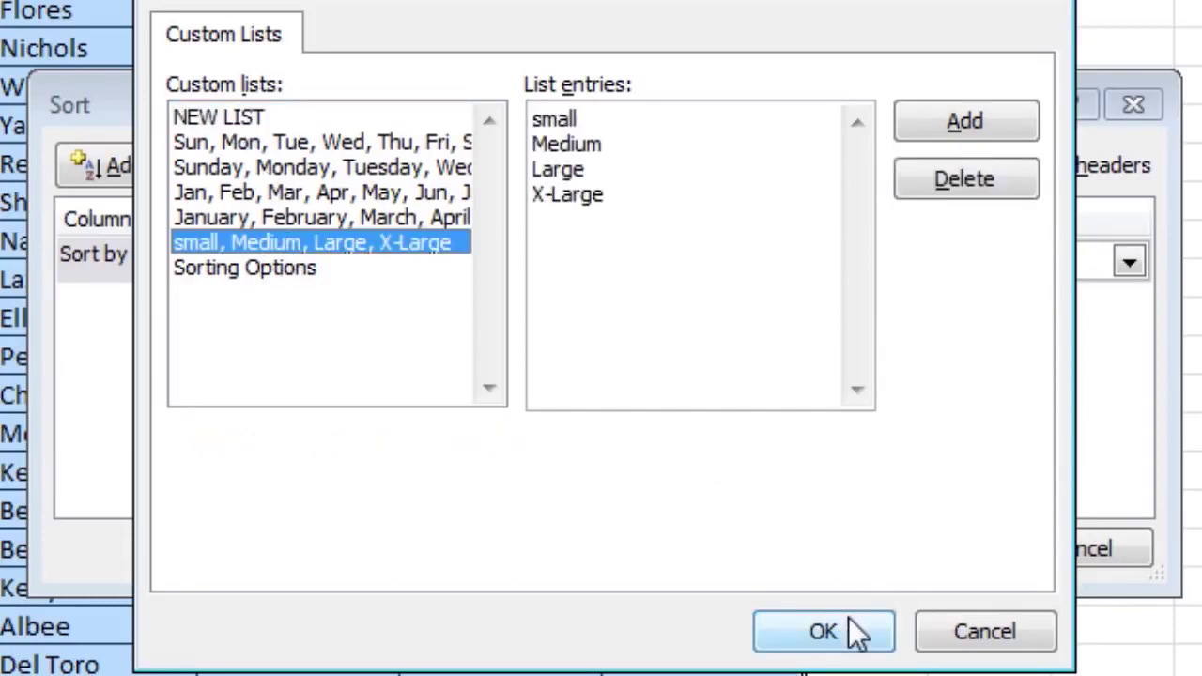
click(798, 628)
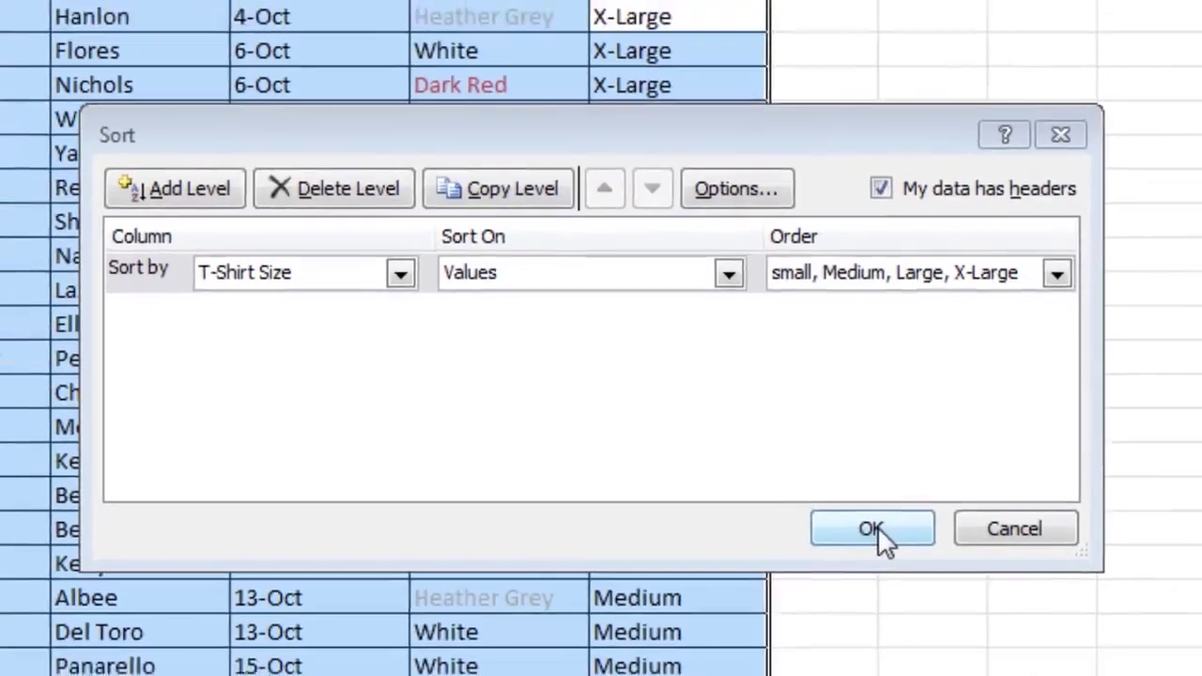
click(923, 549)
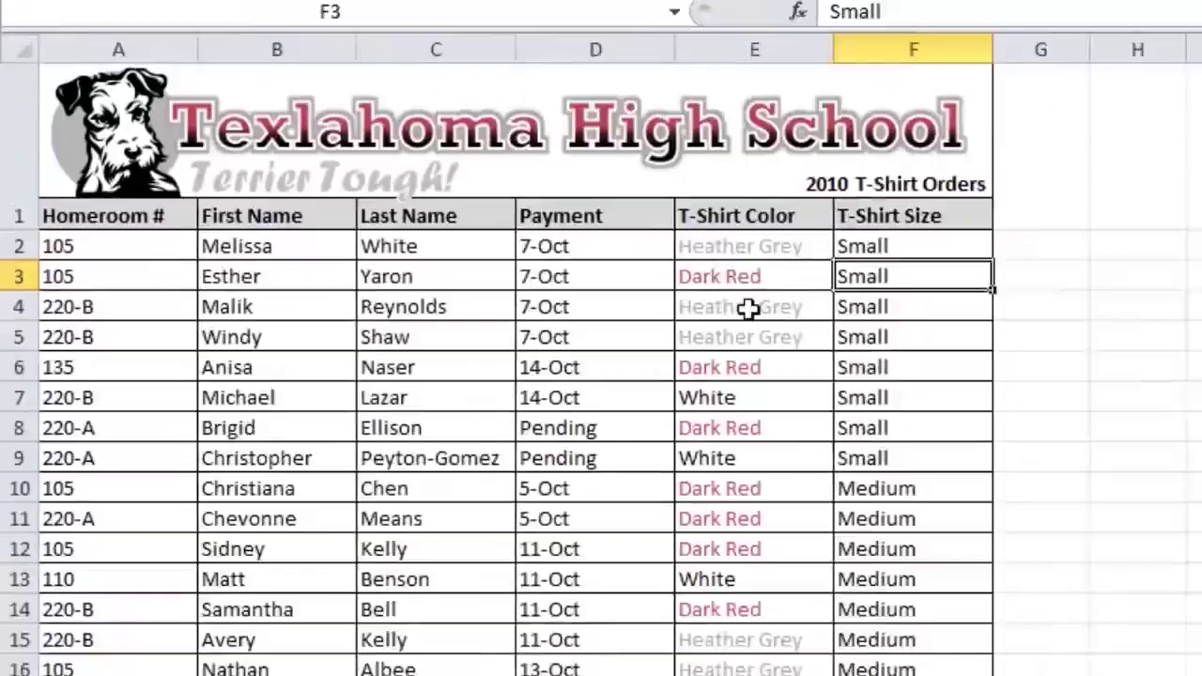
- Change the sort level to the font color of T-Shirt Size, with the Automatic color On Bottom, and apply it
click(751, 282)
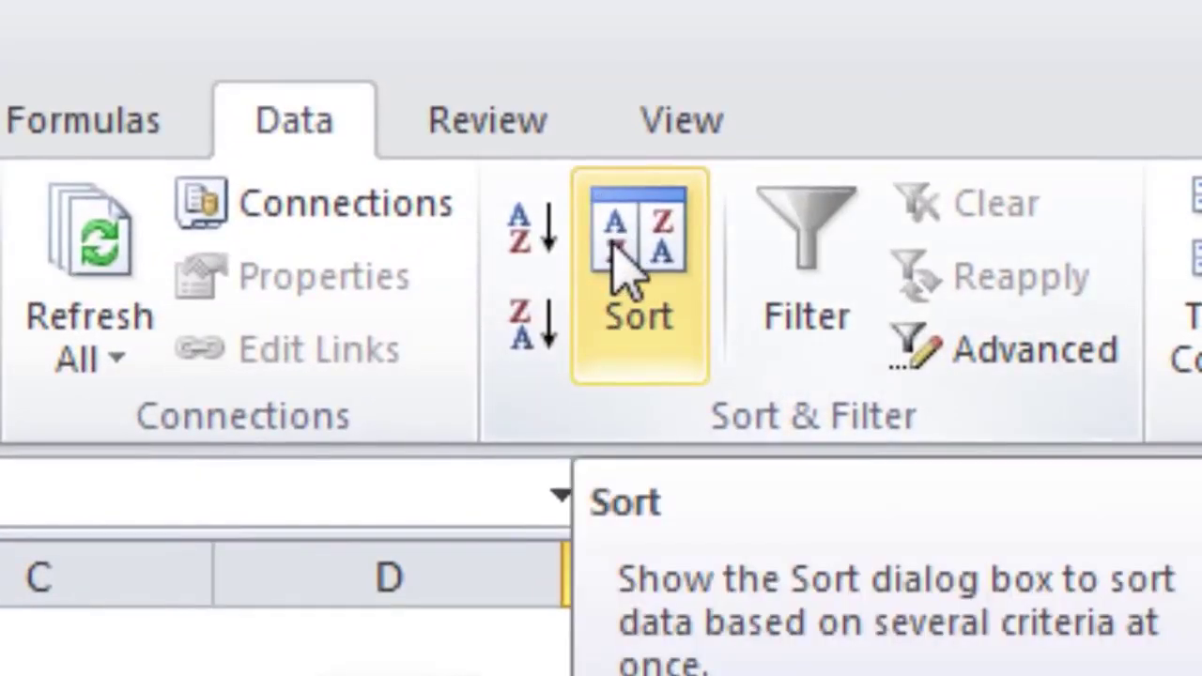
click(617, 263)
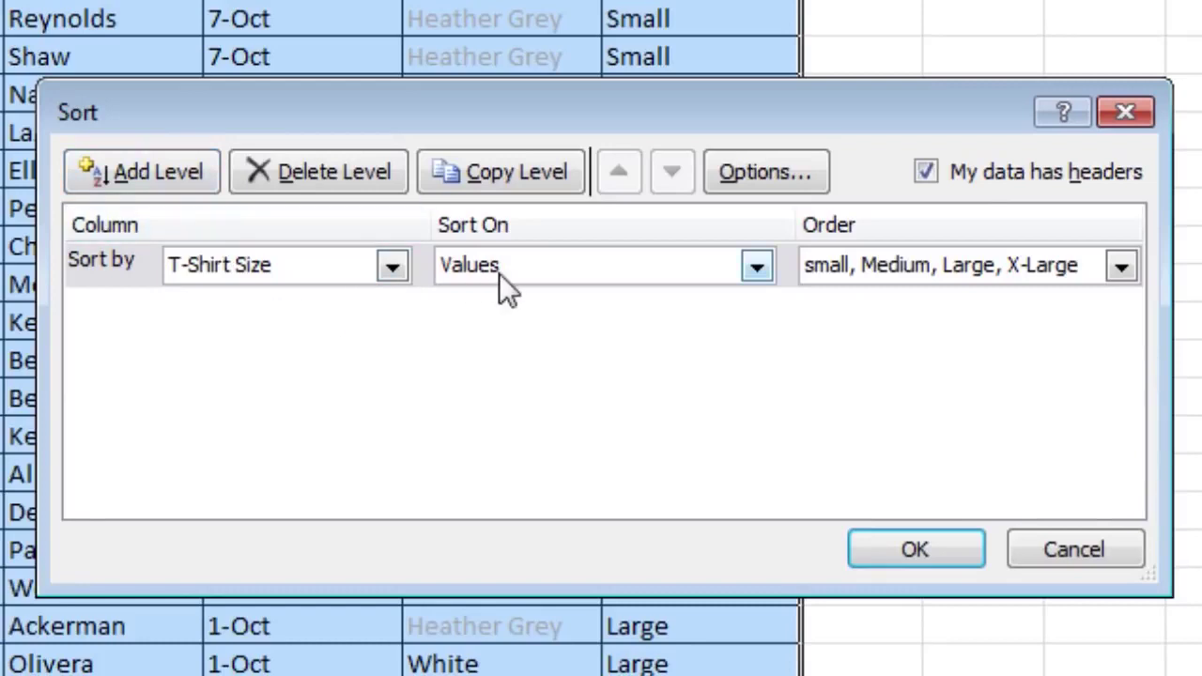
click(757, 268)
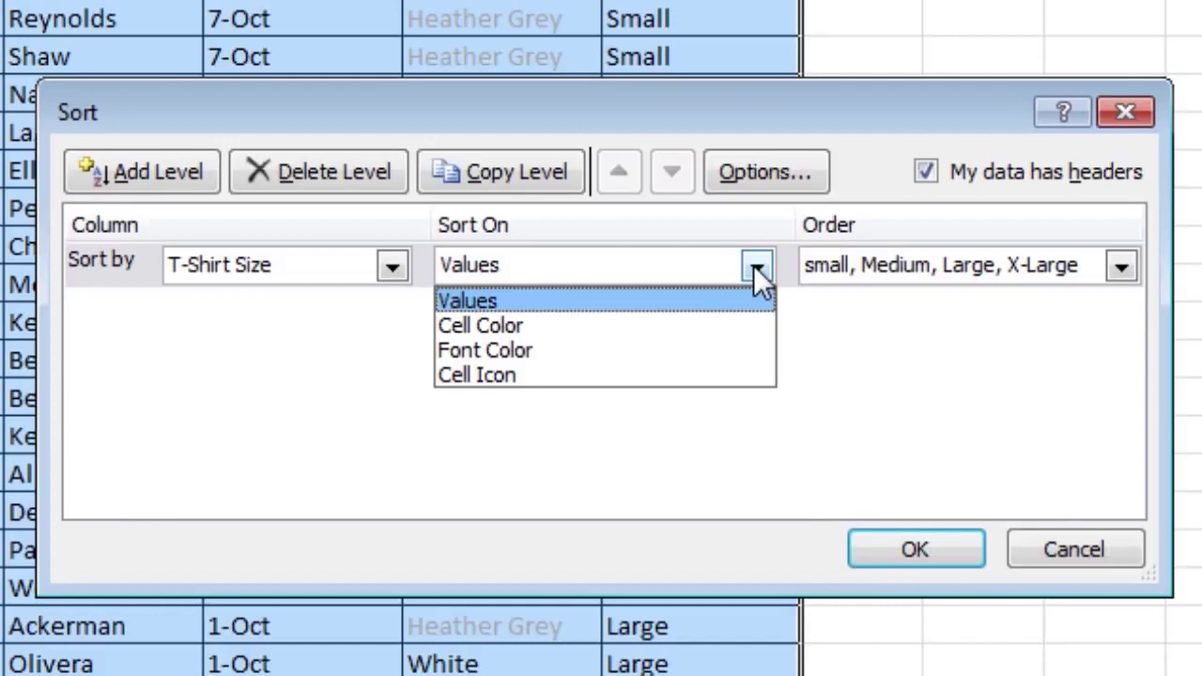
click(606, 367)
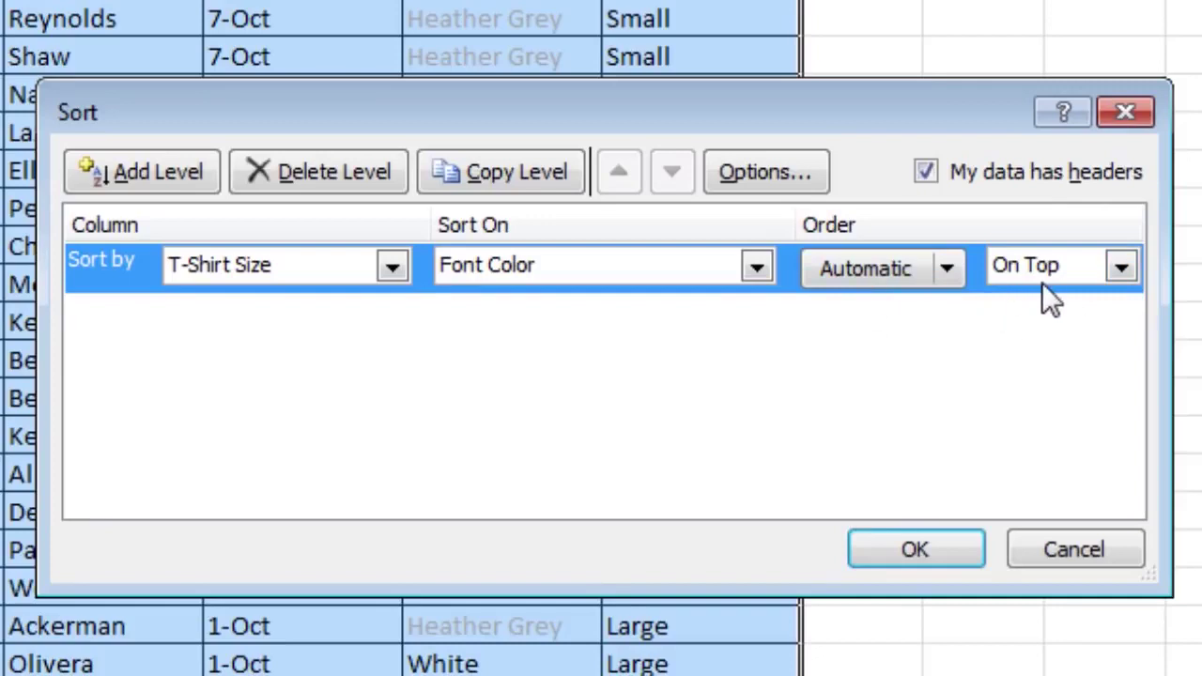
click(1121, 270)
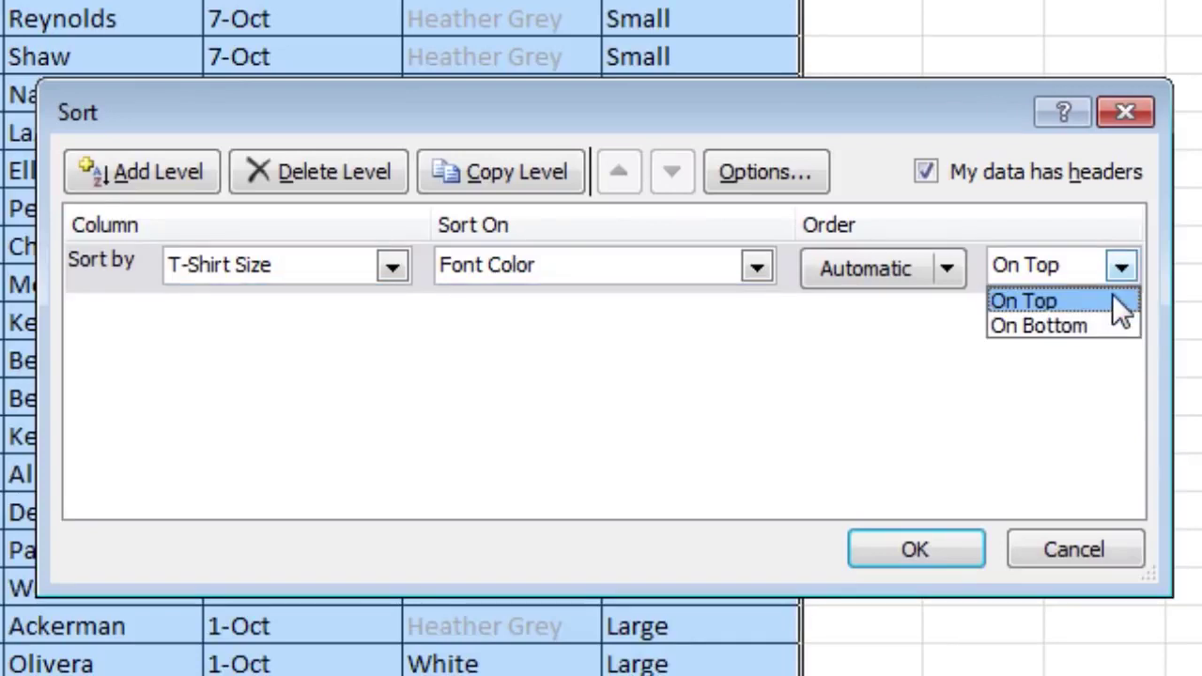
click(1093, 322)
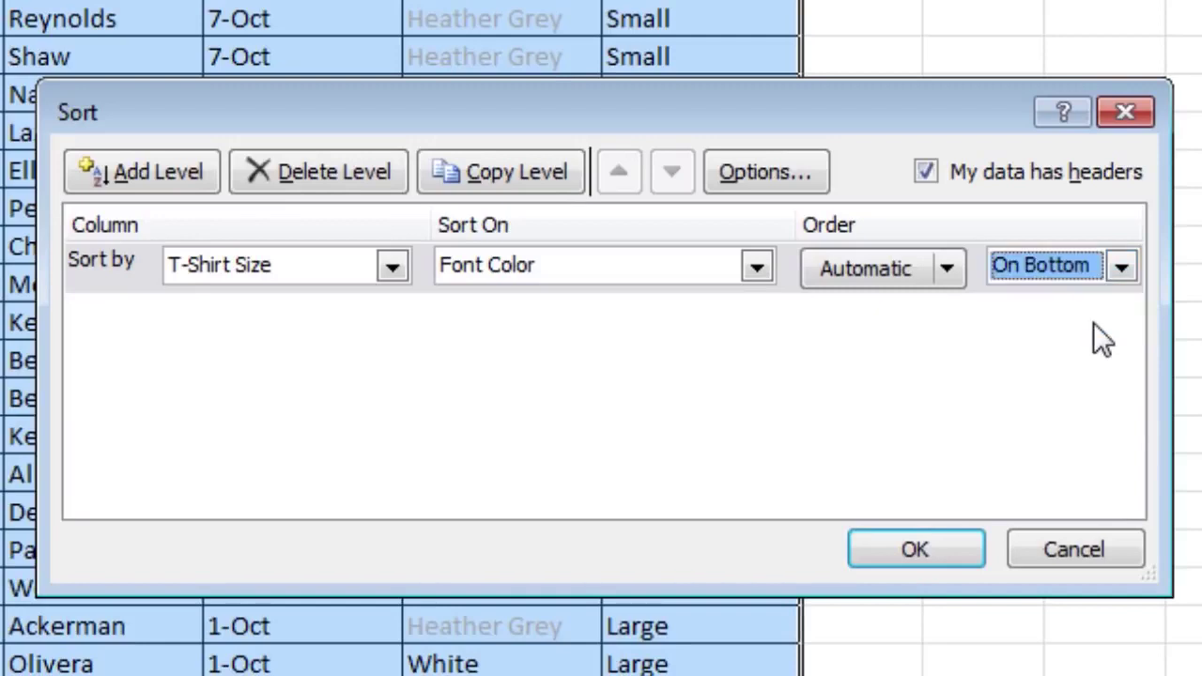
click(916, 550)
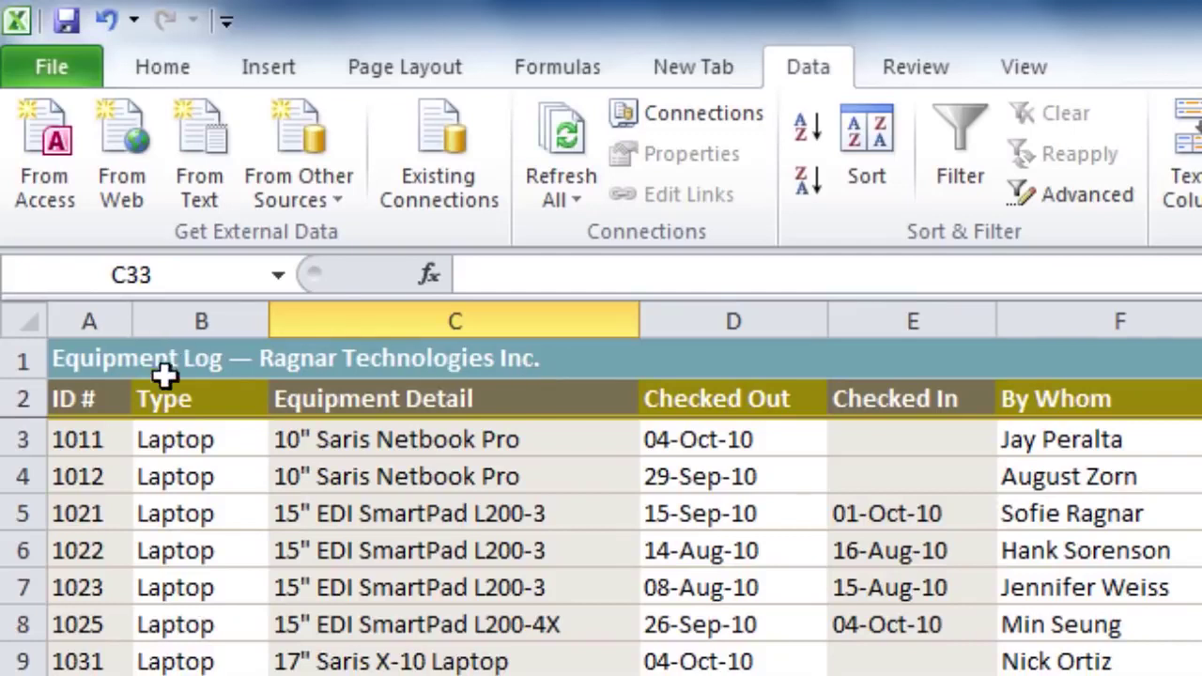
- Enable filtering on the equipment log's header row, from ID # to By Whom
drag(80, 395, 421, 392)
drag(680, 387, 1180, 402)
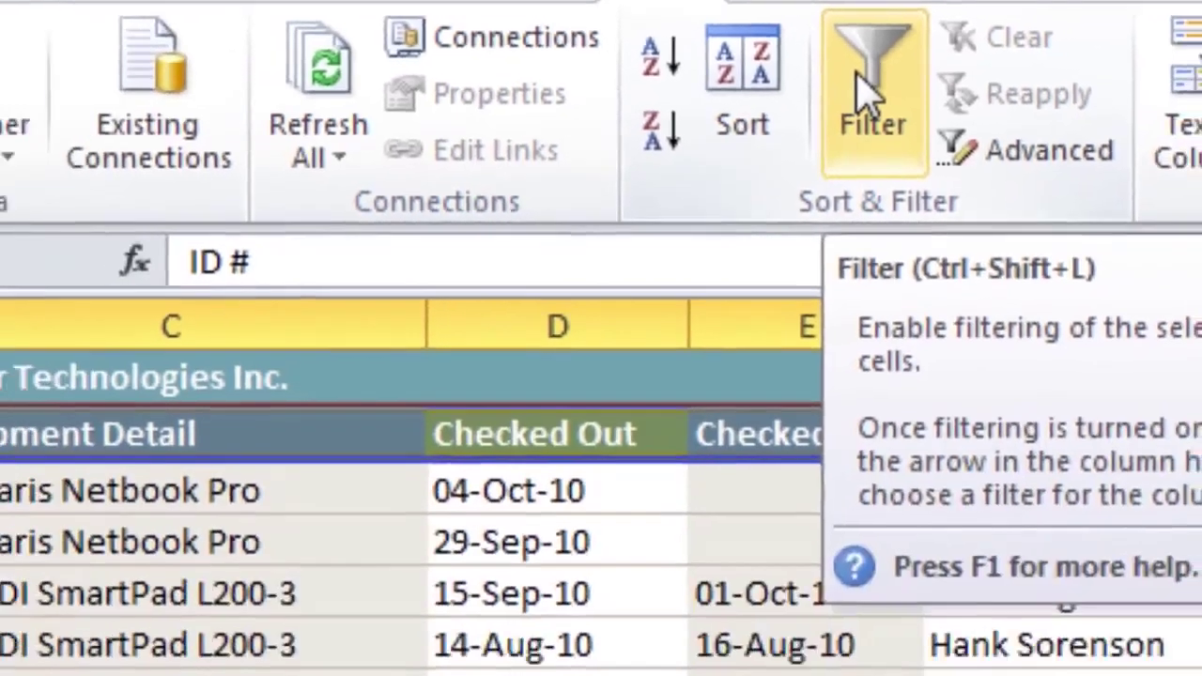
click(833, 282)
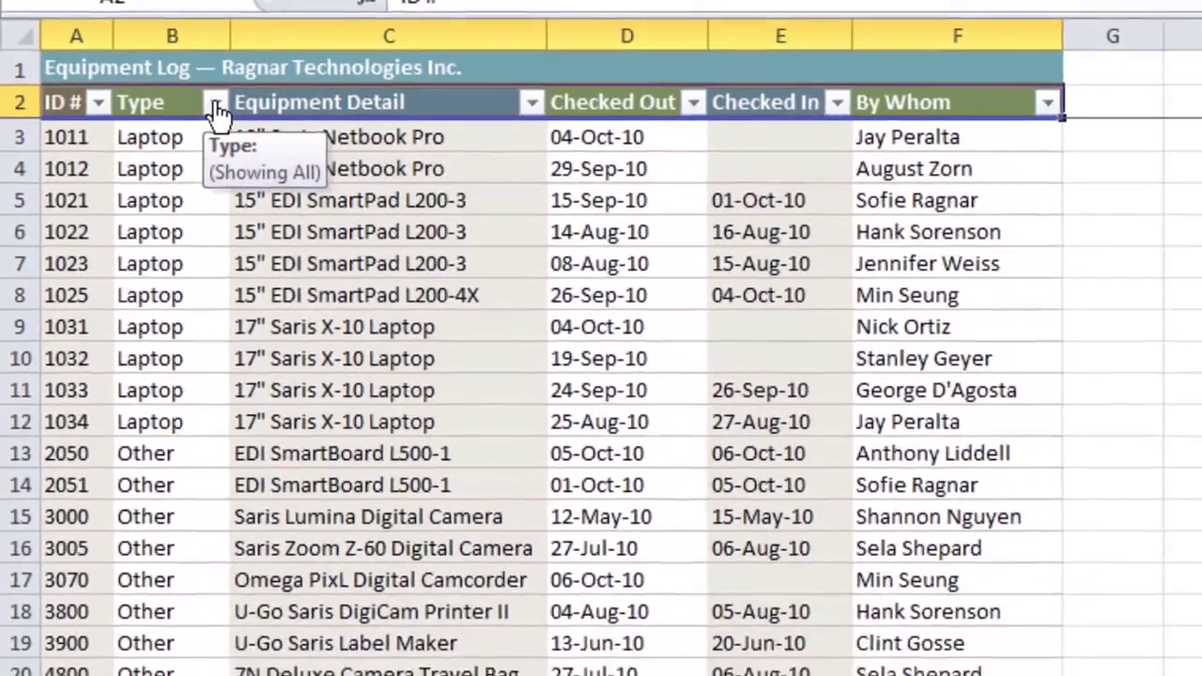
- Filter the Type column to show only Laptop and Projector, excluding Other and TV
click(238, 136)
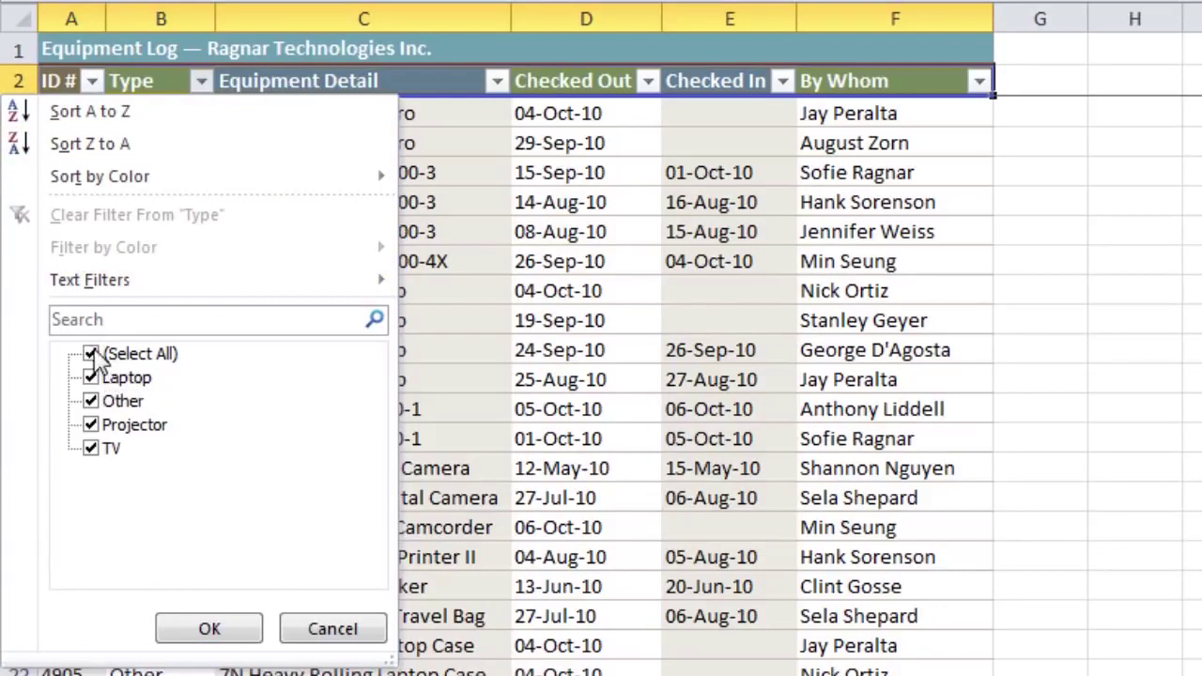
click(91, 401)
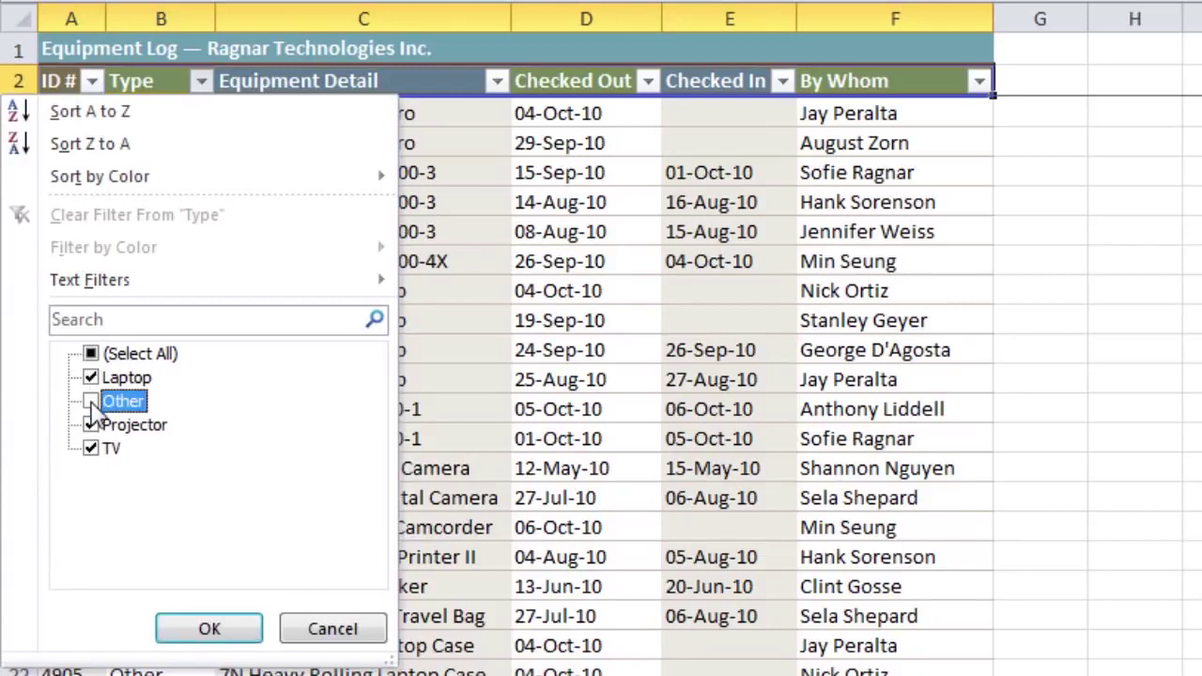
click(91, 448)
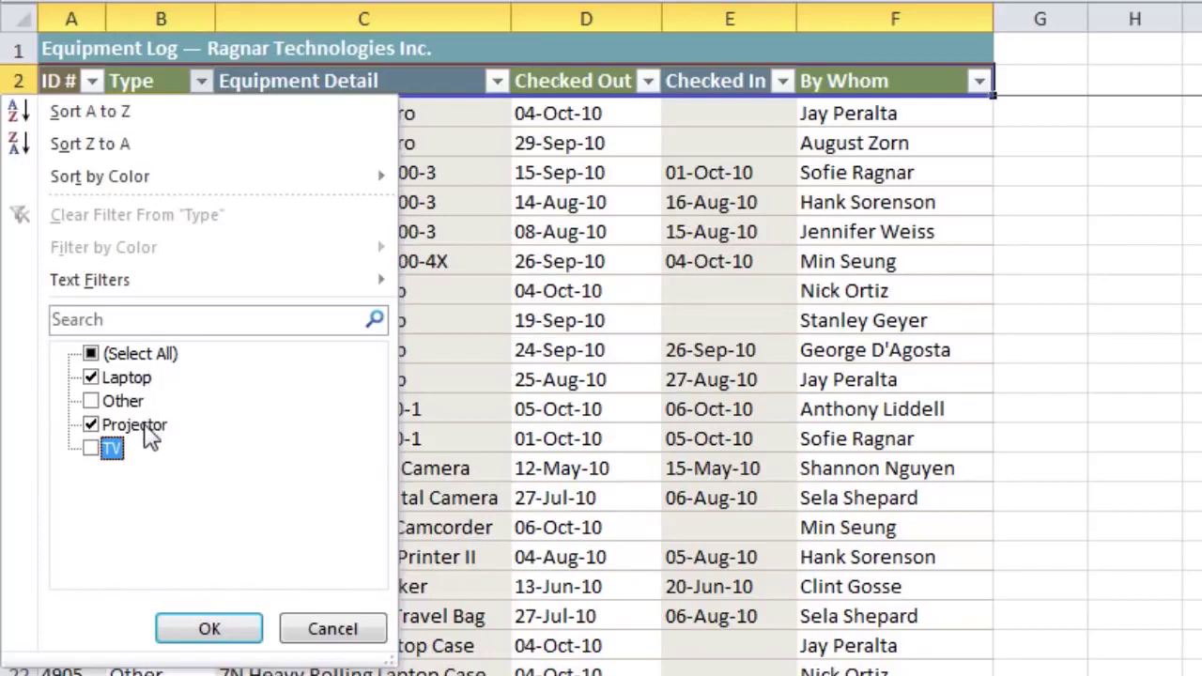
click(231, 637)
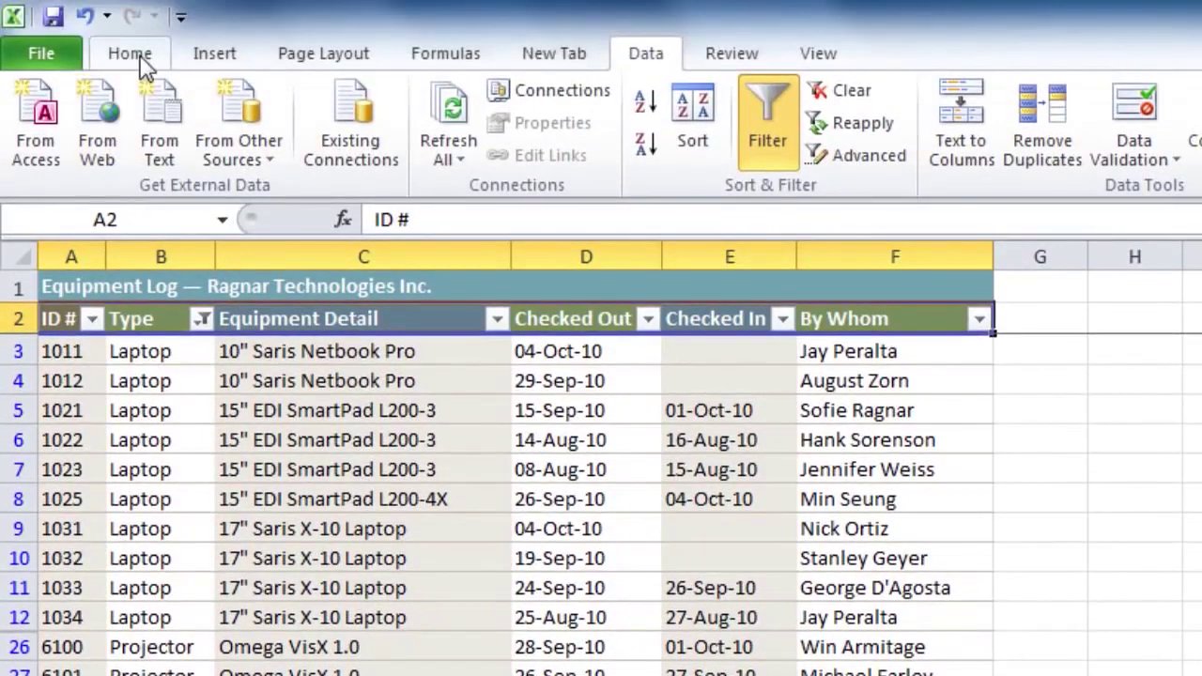
click(131, 57)
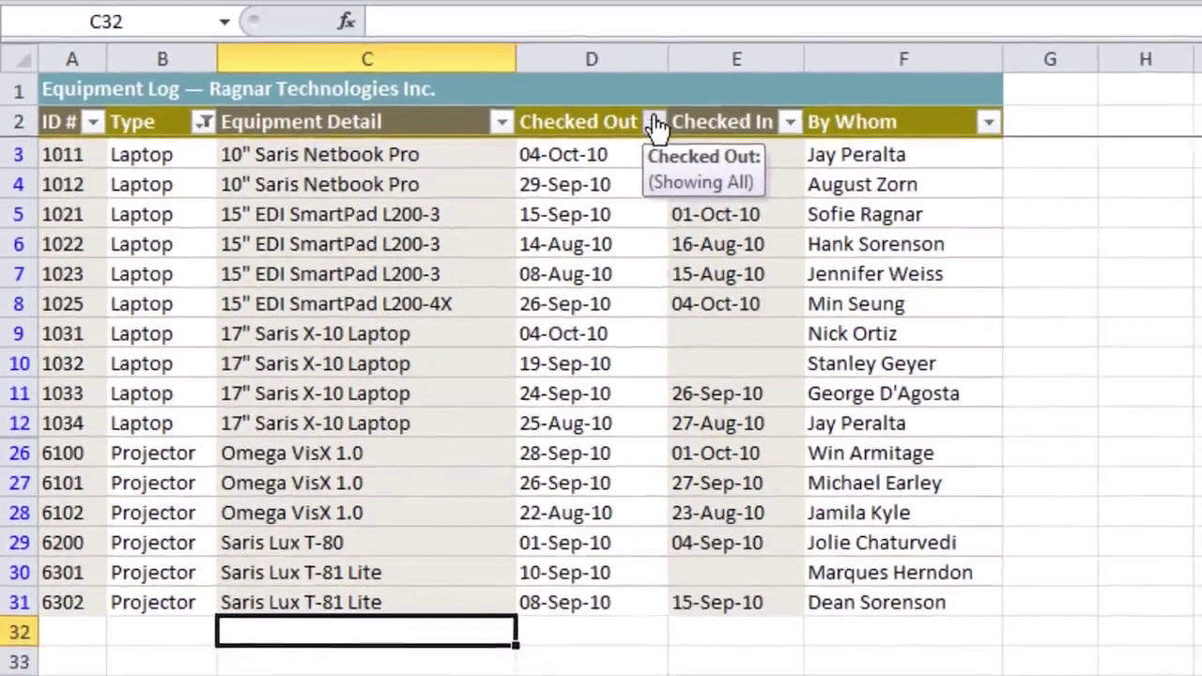
- Filter the Checked Out column to August 2010 only, excluding September and October
click(715, 134)
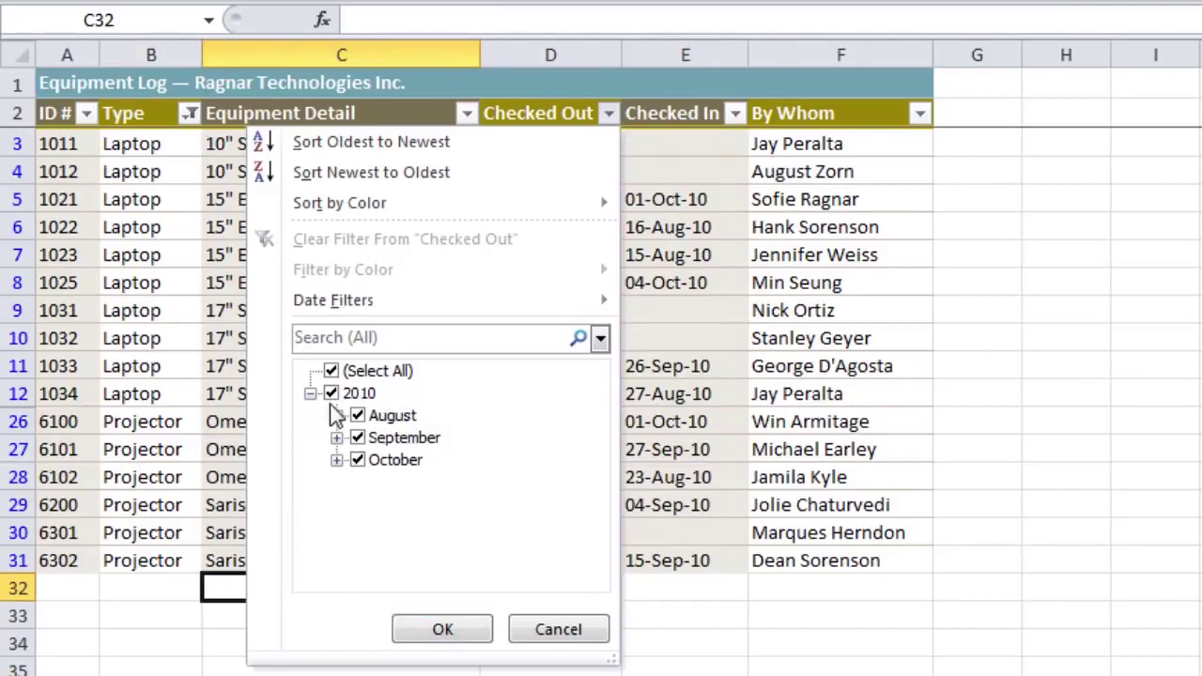
click(357, 458)
click(358, 438)
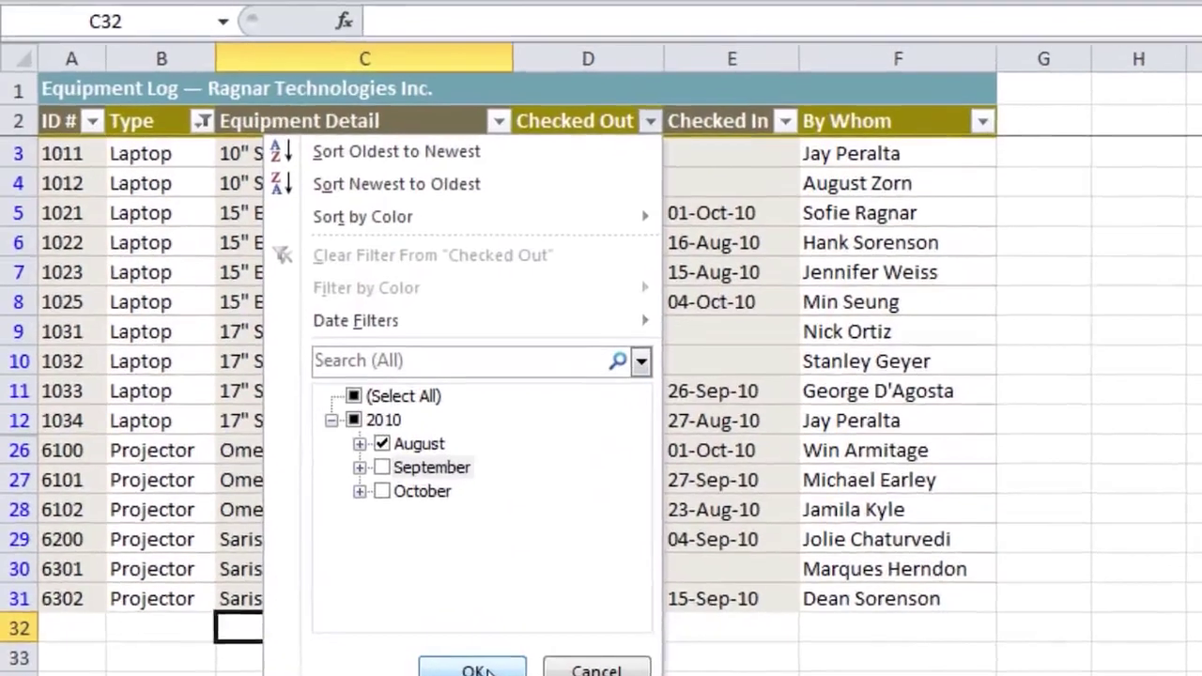
click(458, 629)
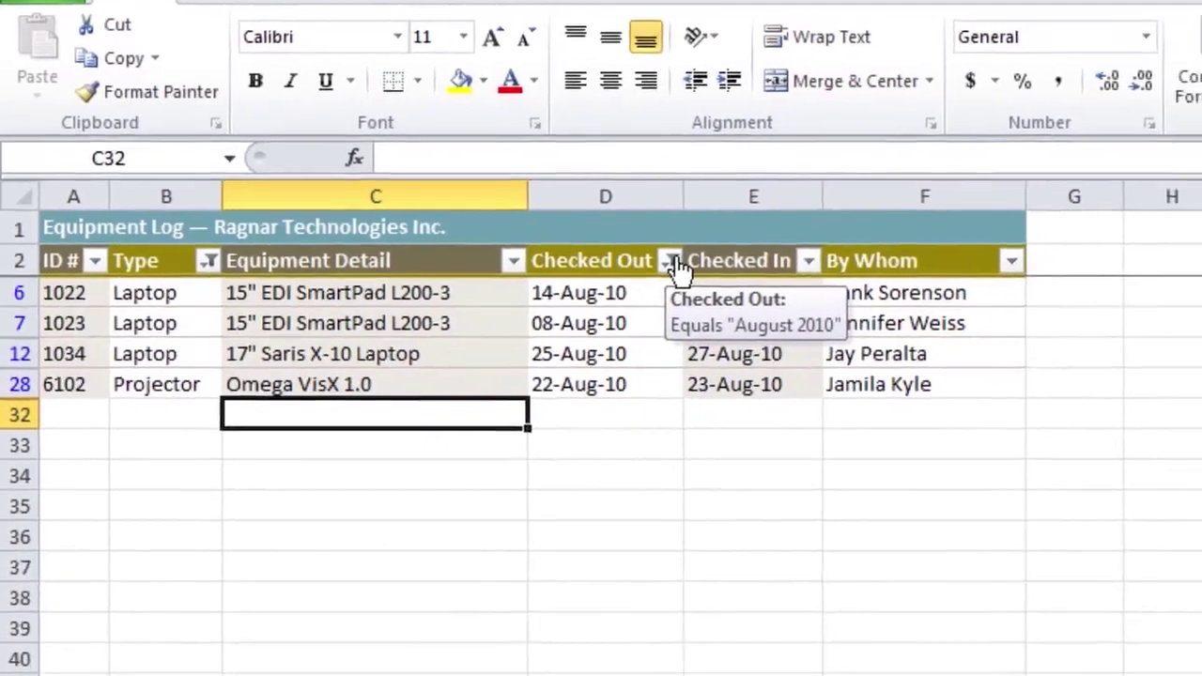
- Clear the filter from the Checked Out column
click(721, 354)
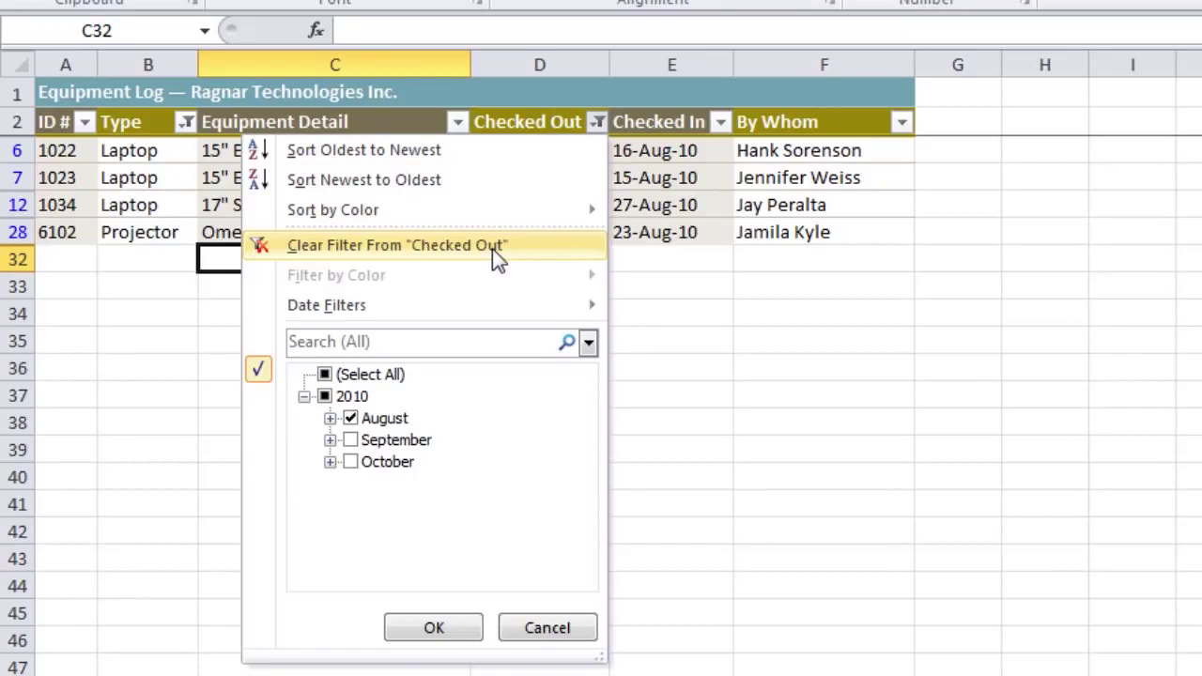
click(493, 249)
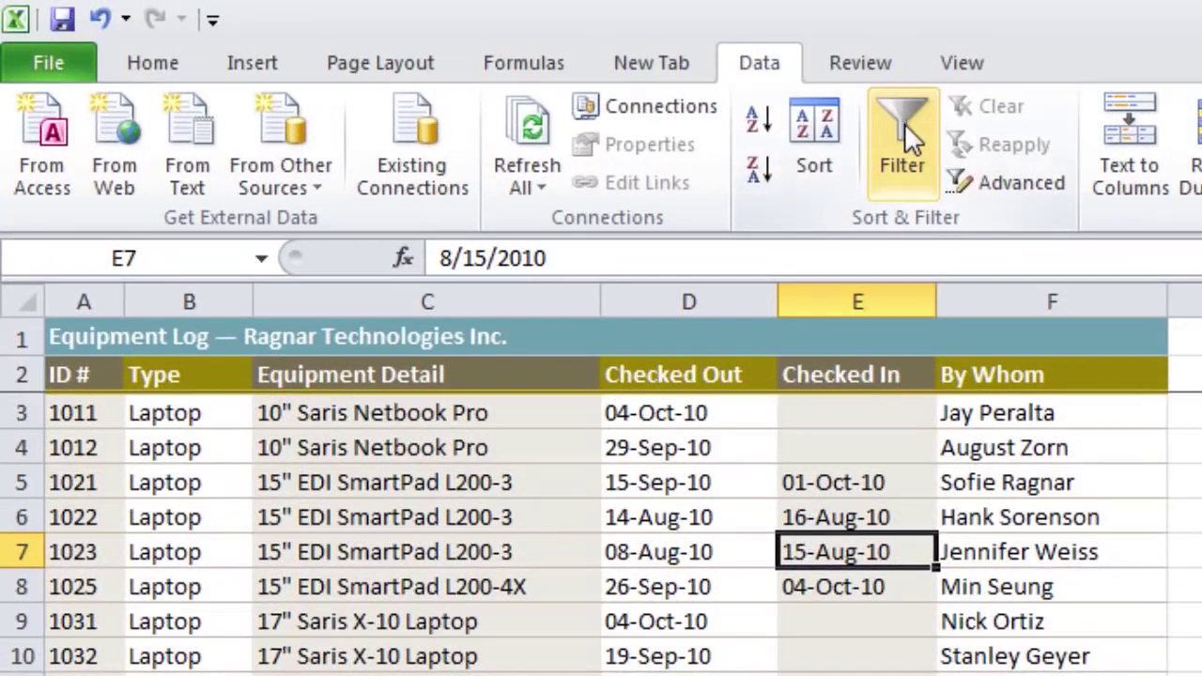
- Turn on filtering for the equipment log and filter the Equipment Detail column to the search matches for "saris"
click(905, 123)
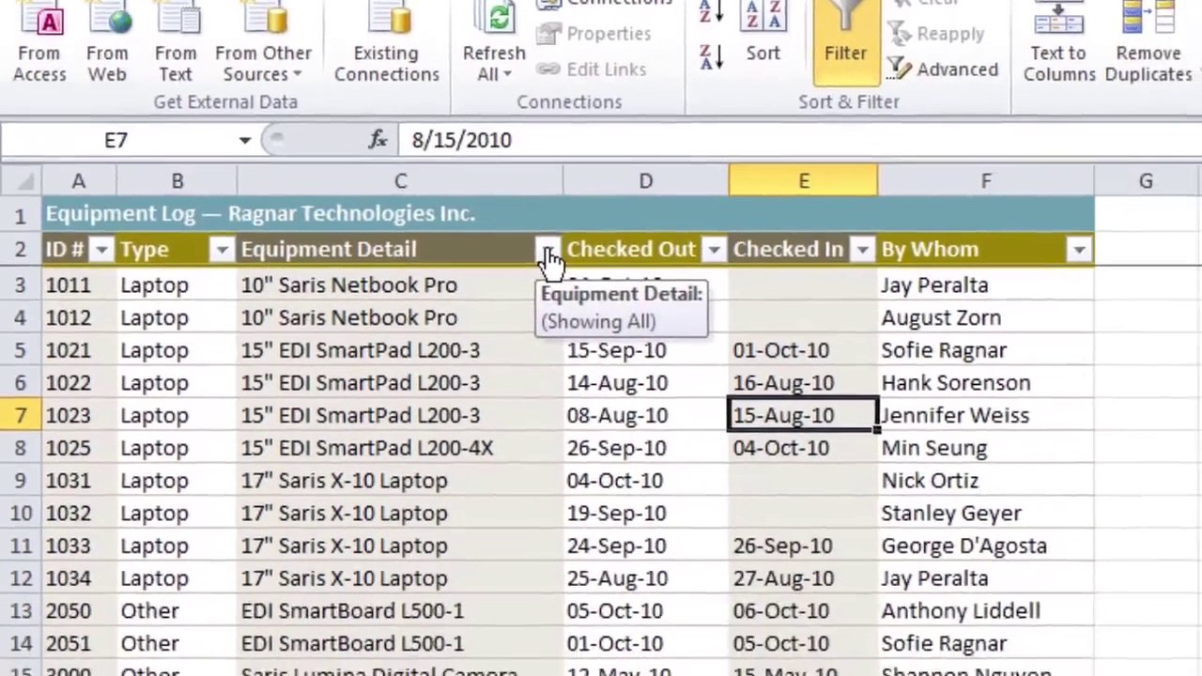
click(584, 376)
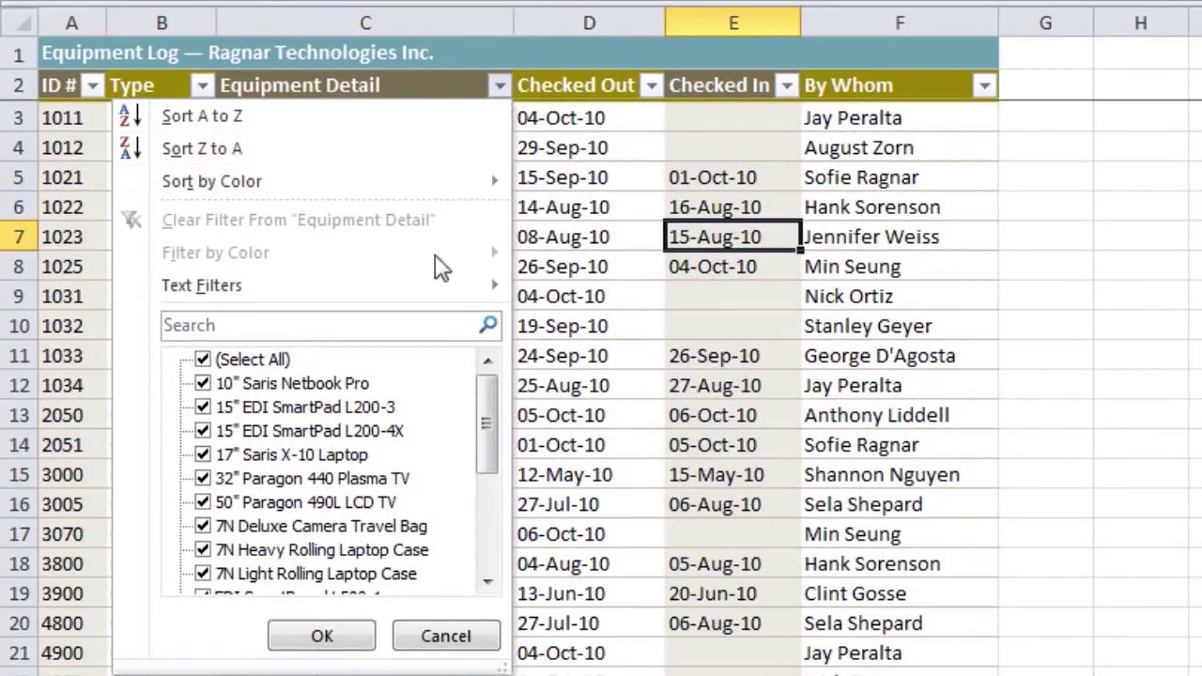
click(375, 326)
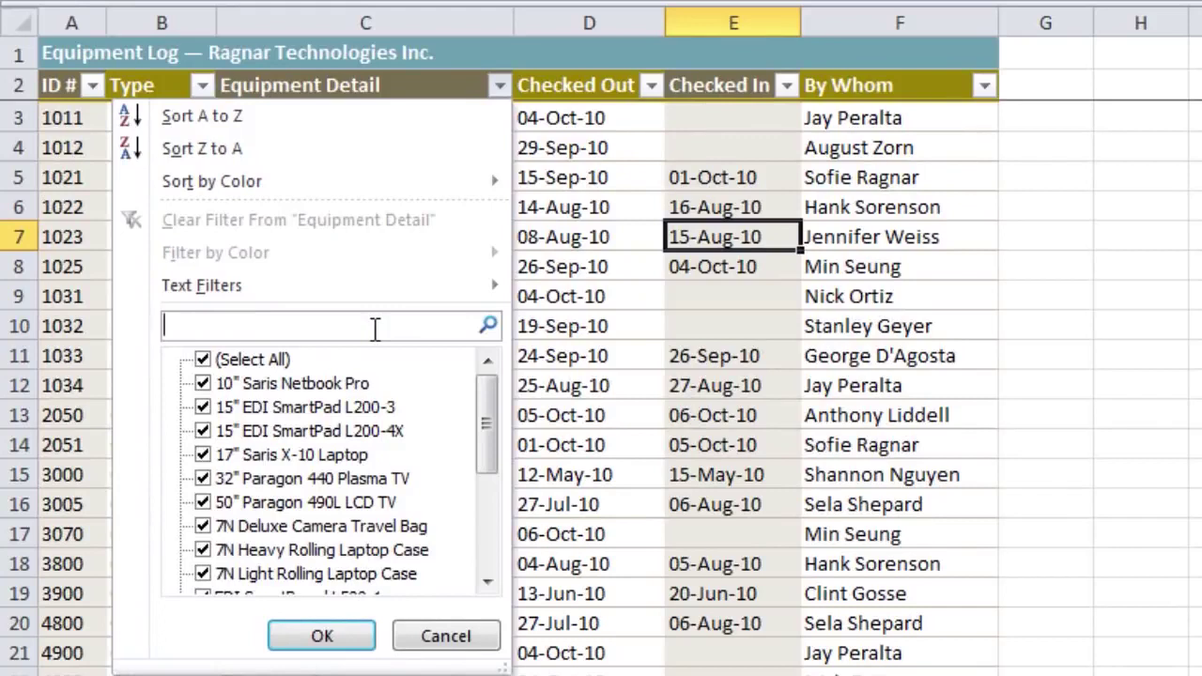
text(saris)
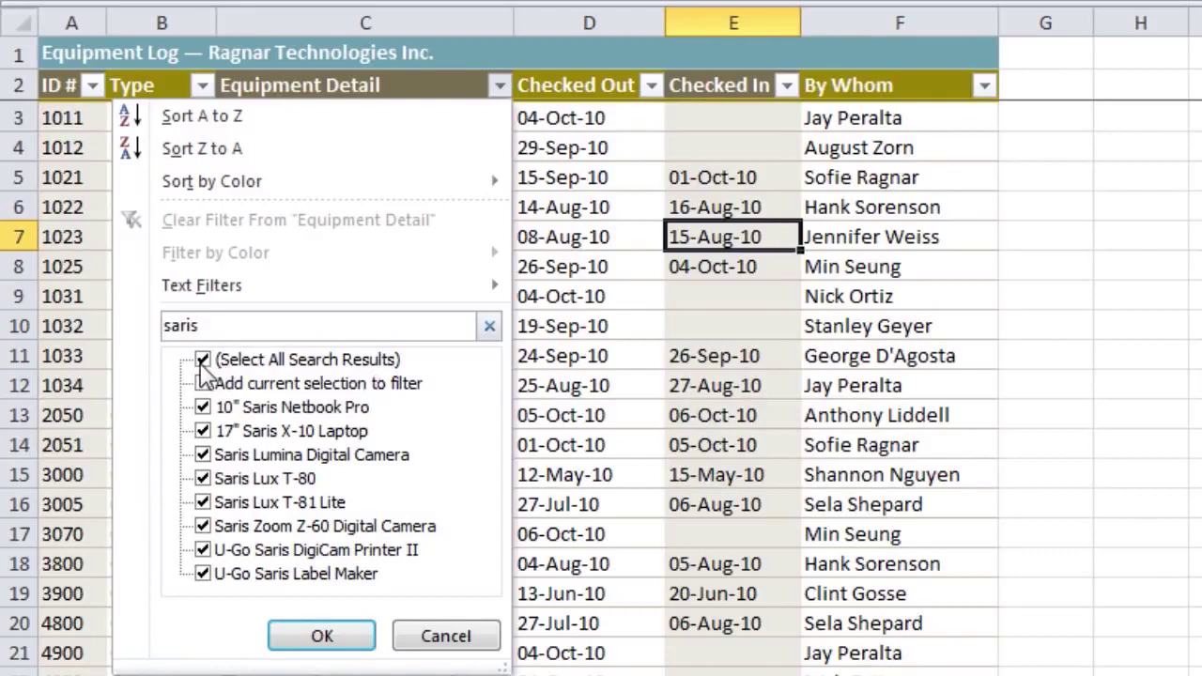
click(320, 639)
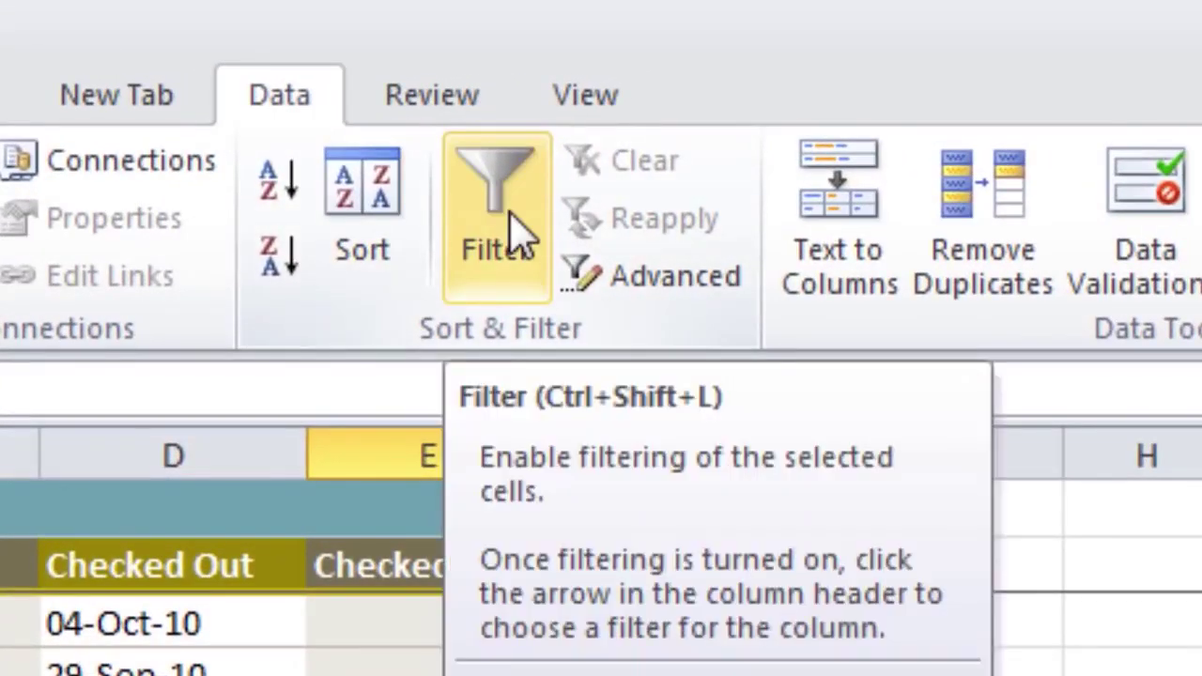
- Turn filtering back on and apply a text filter showing only Equipment Detail rows that do not contain "Cam"
click(512, 224)
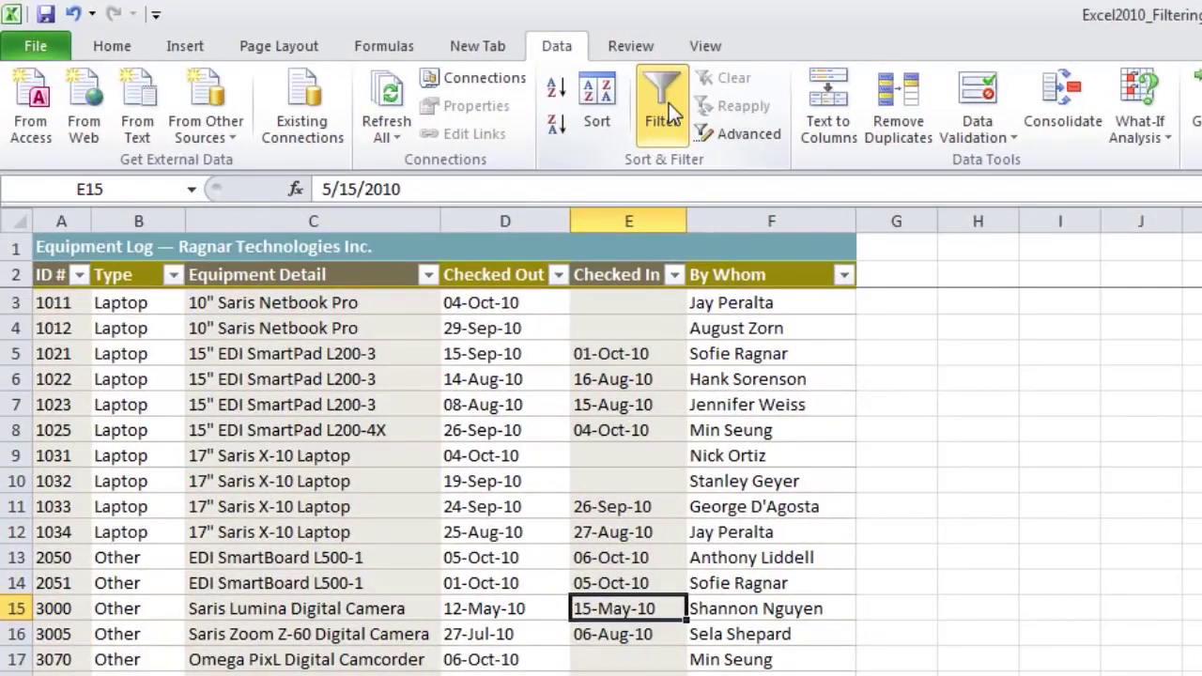
click(372, 274)
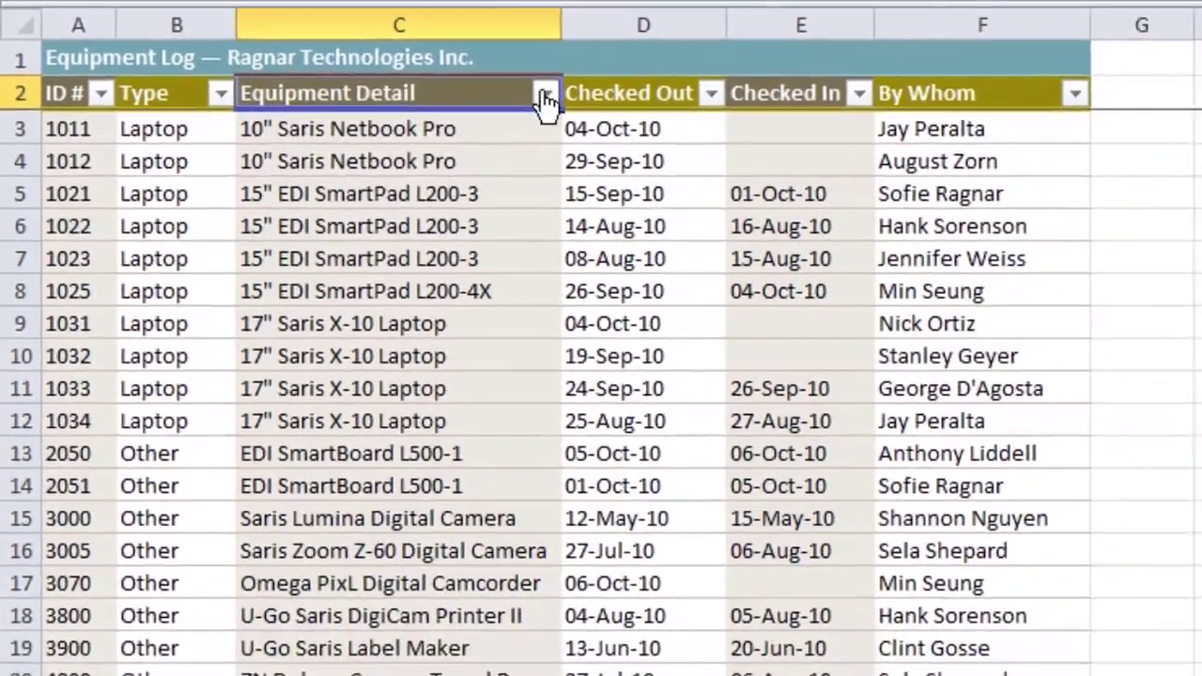
click(610, 104)
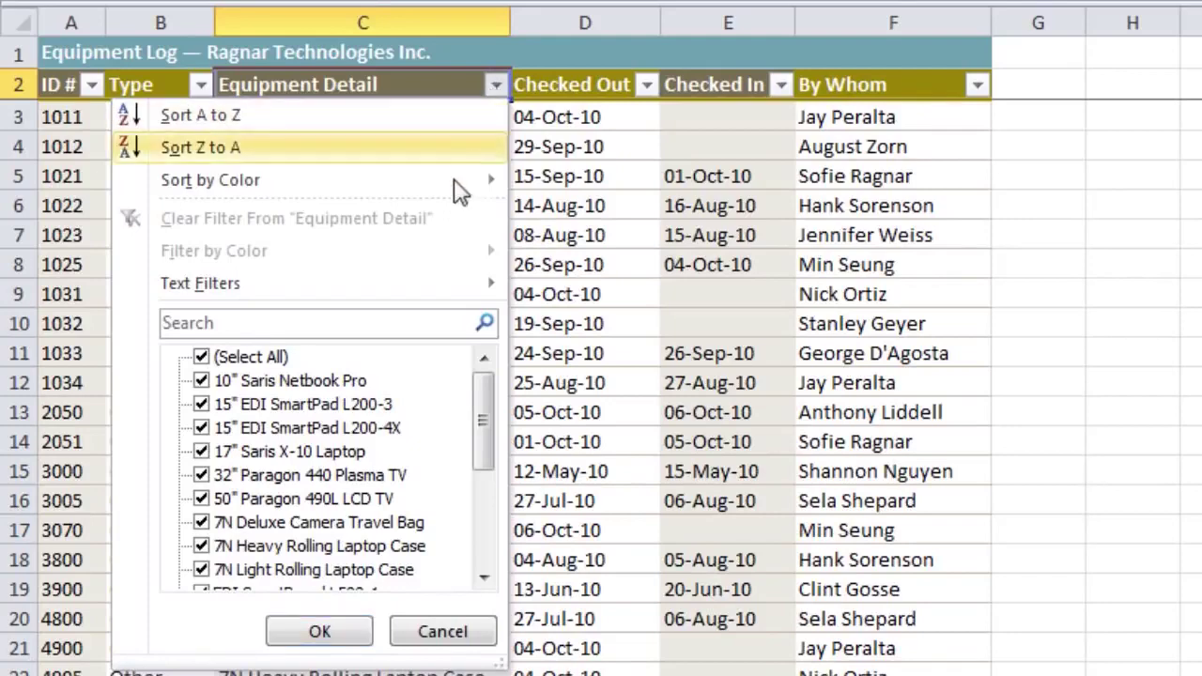
mouse_move(389, 295)
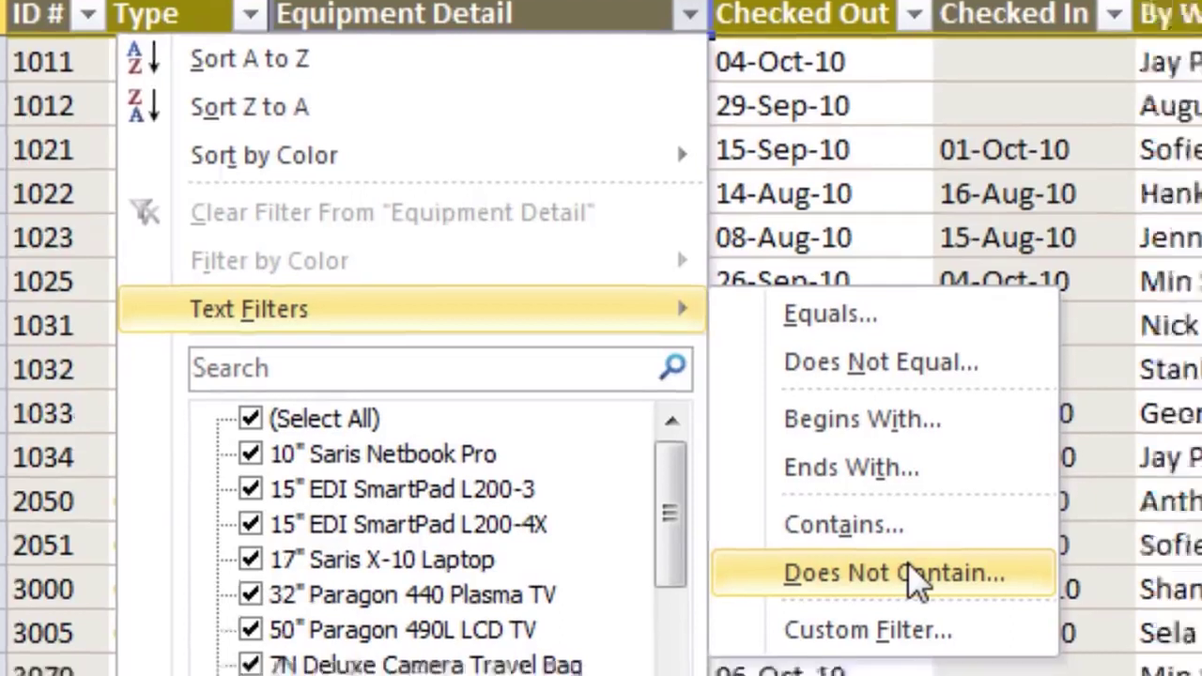
click(963, 590)
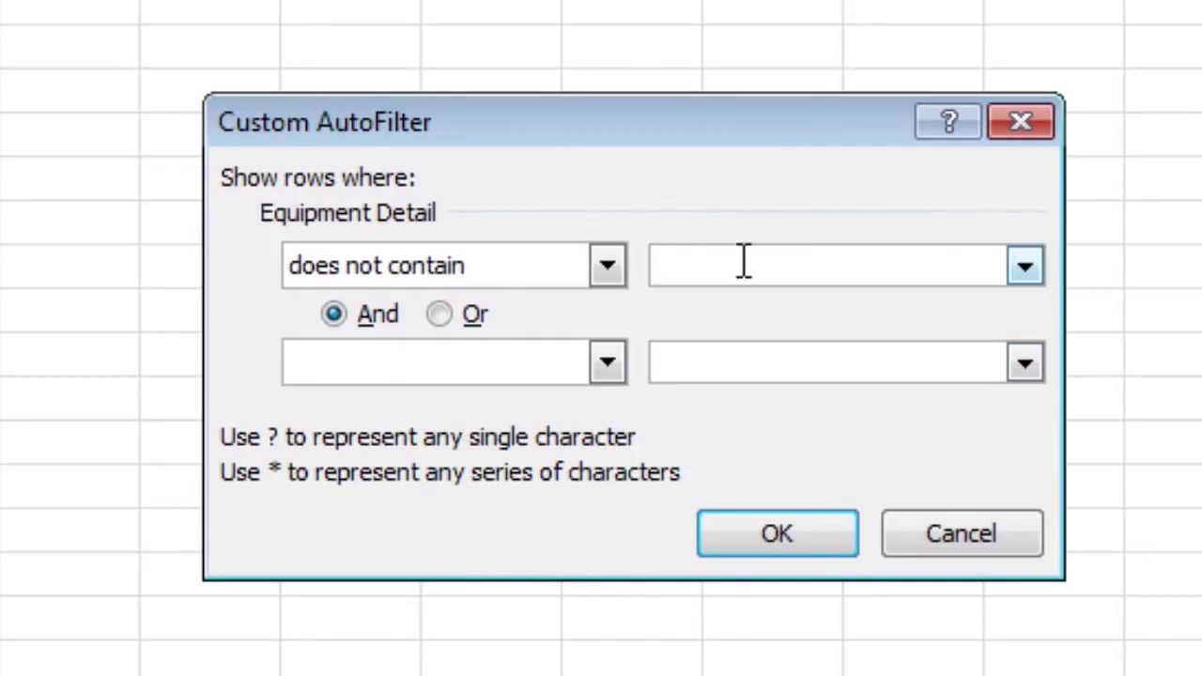
text(Cam)
click(795, 541)
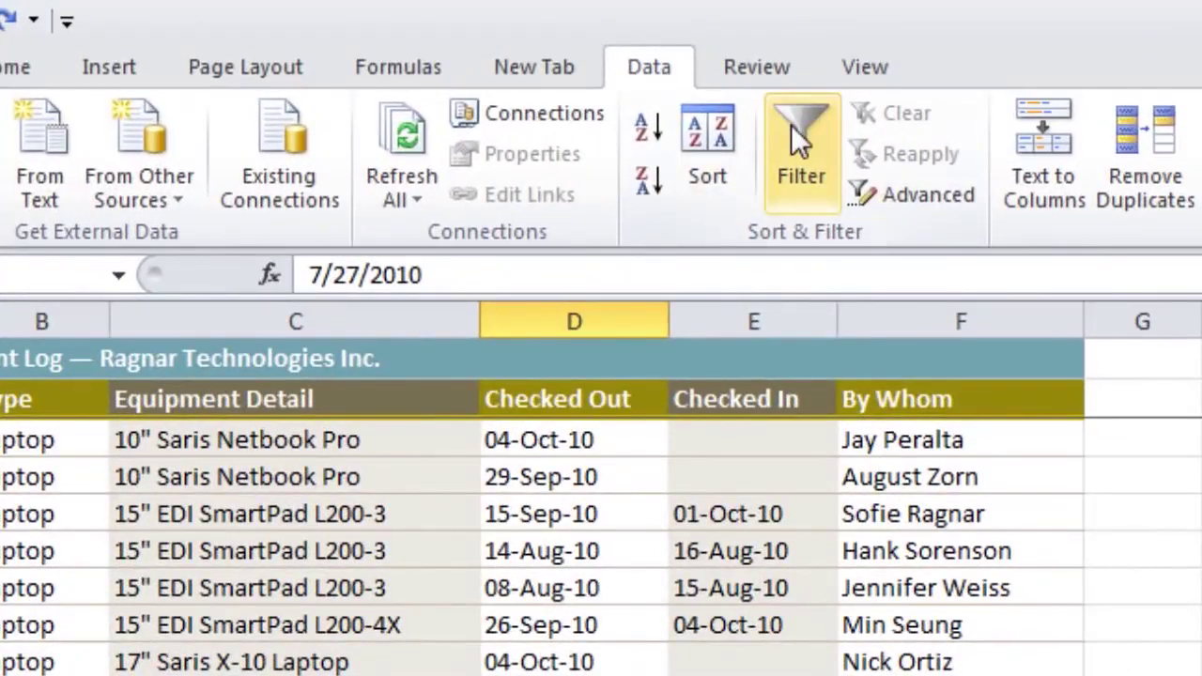
- Turn filtering back on and apply the This Week date filter to the Checked Out column
click(791, 124)
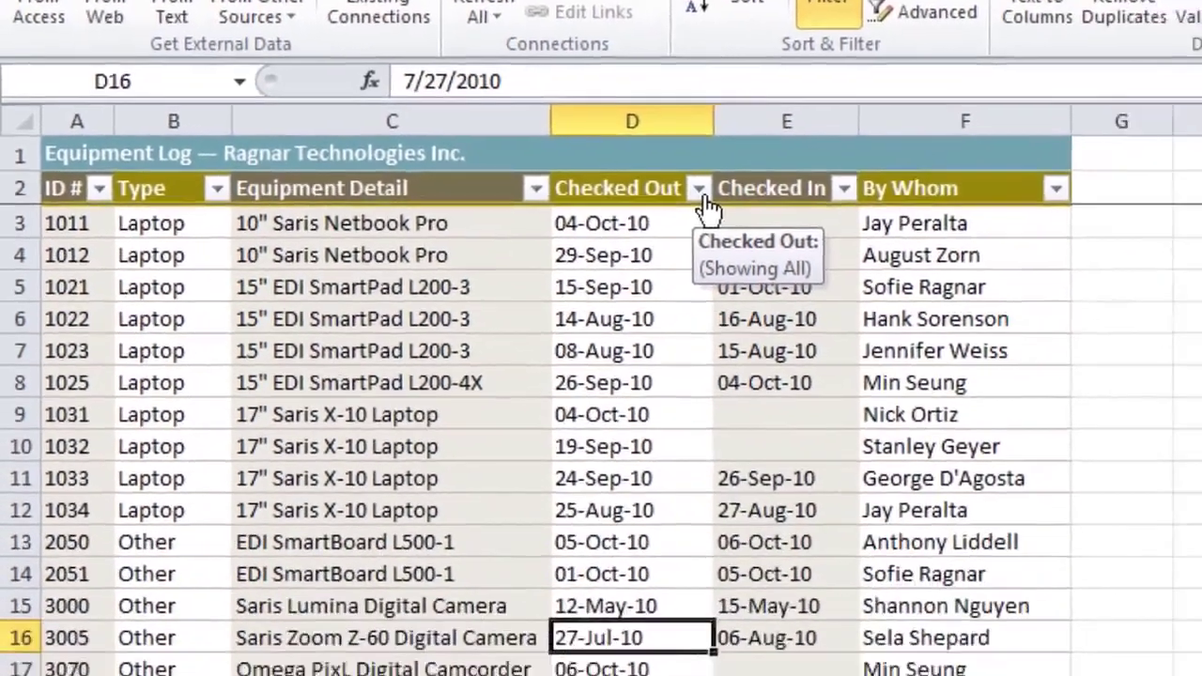
click(806, 398)
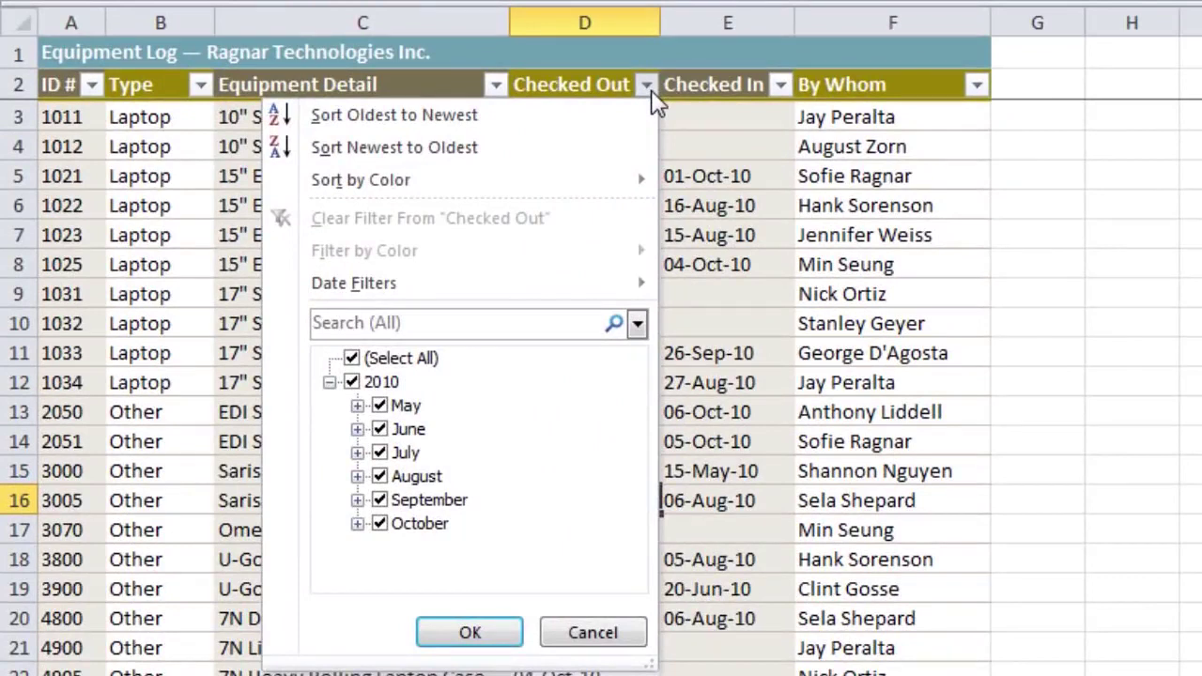
mouse_move(554, 296)
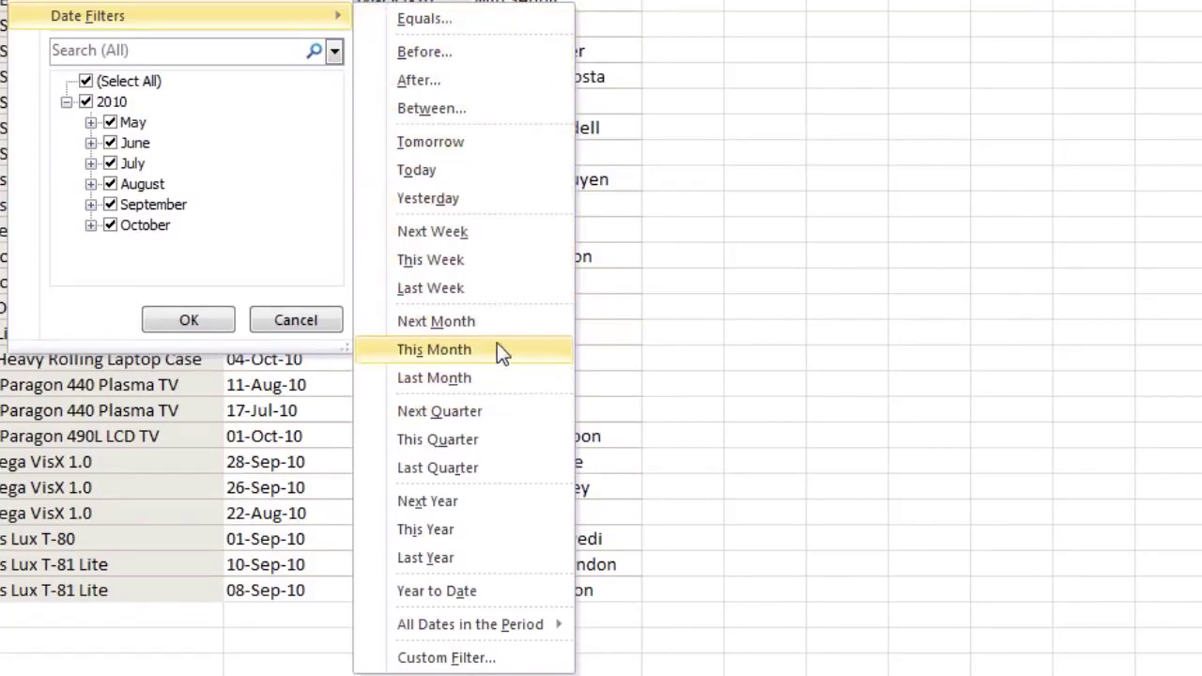
click(495, 269)
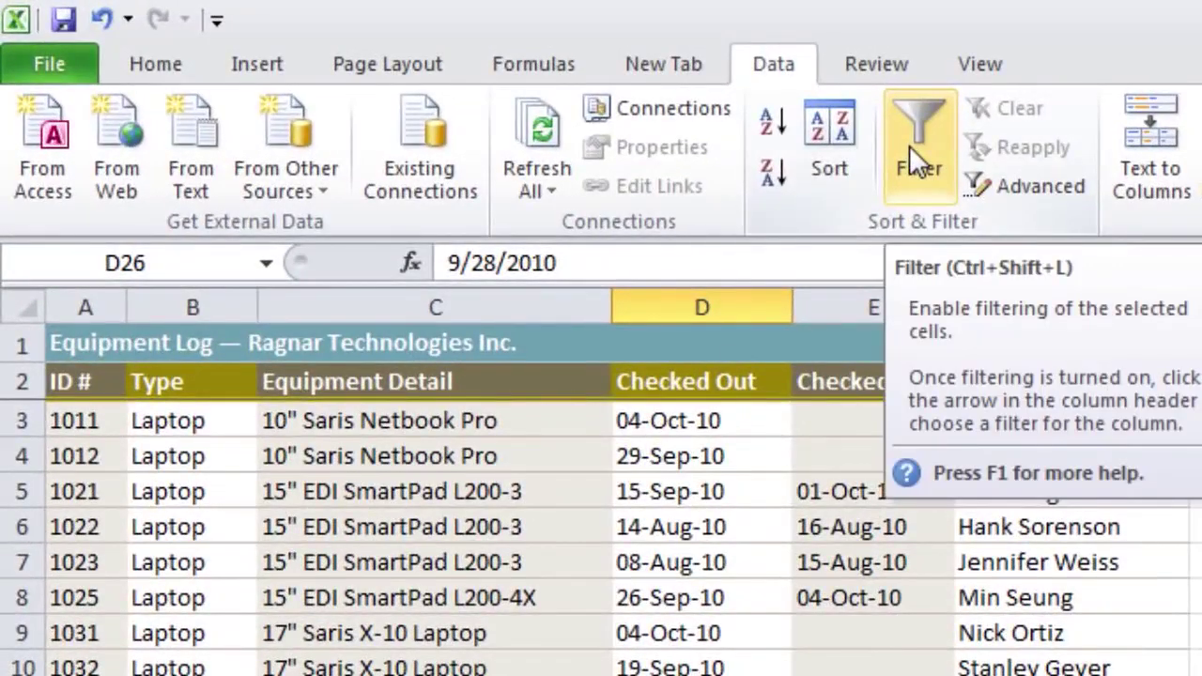
- Turn filtering back on and apply a Between number filter to the ID # column for values from 3000 to 4000
click(909, 160)
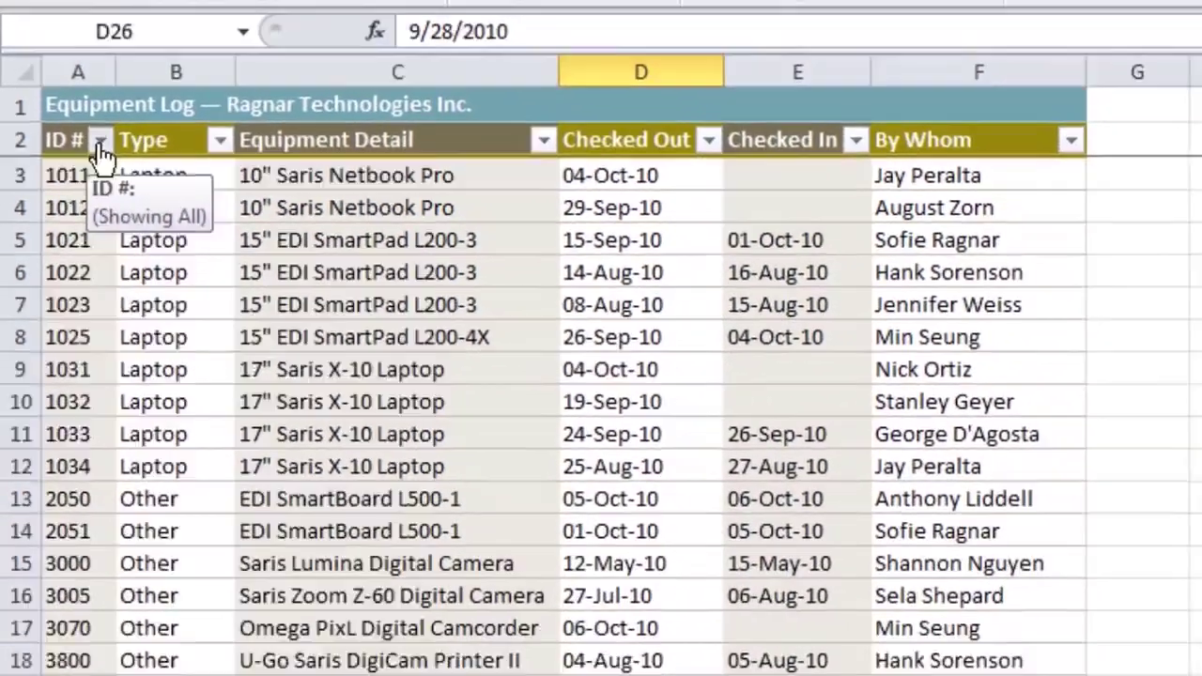
click(110, 383)
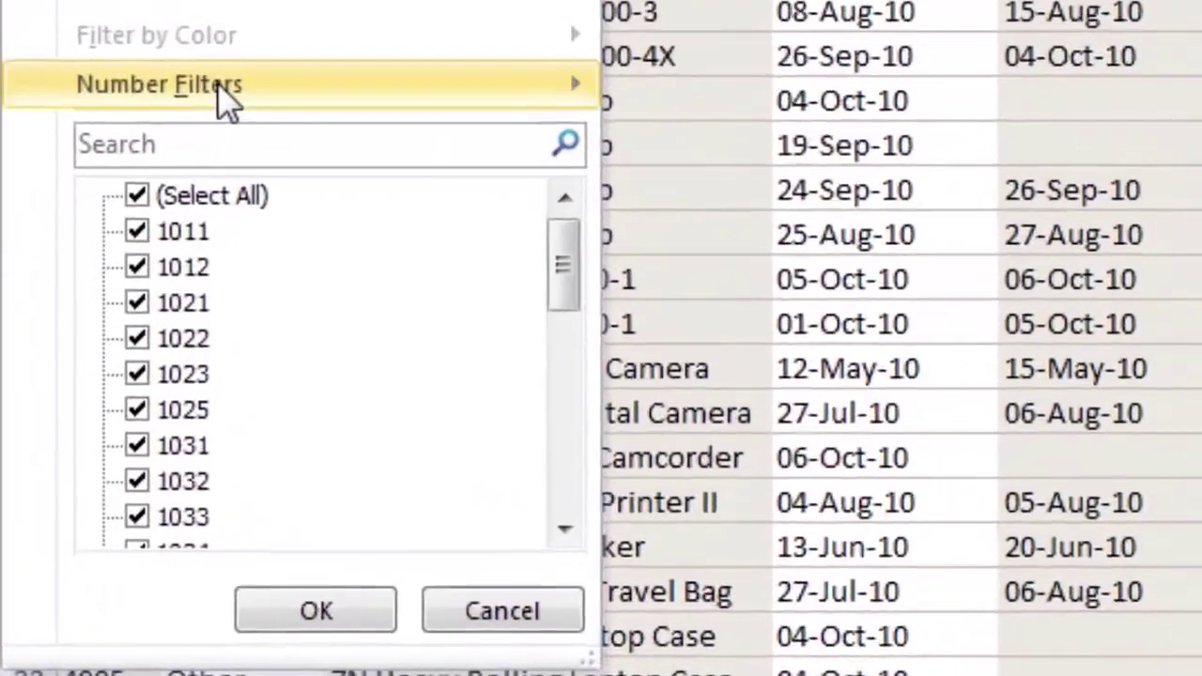
mouse_move(155, 266)
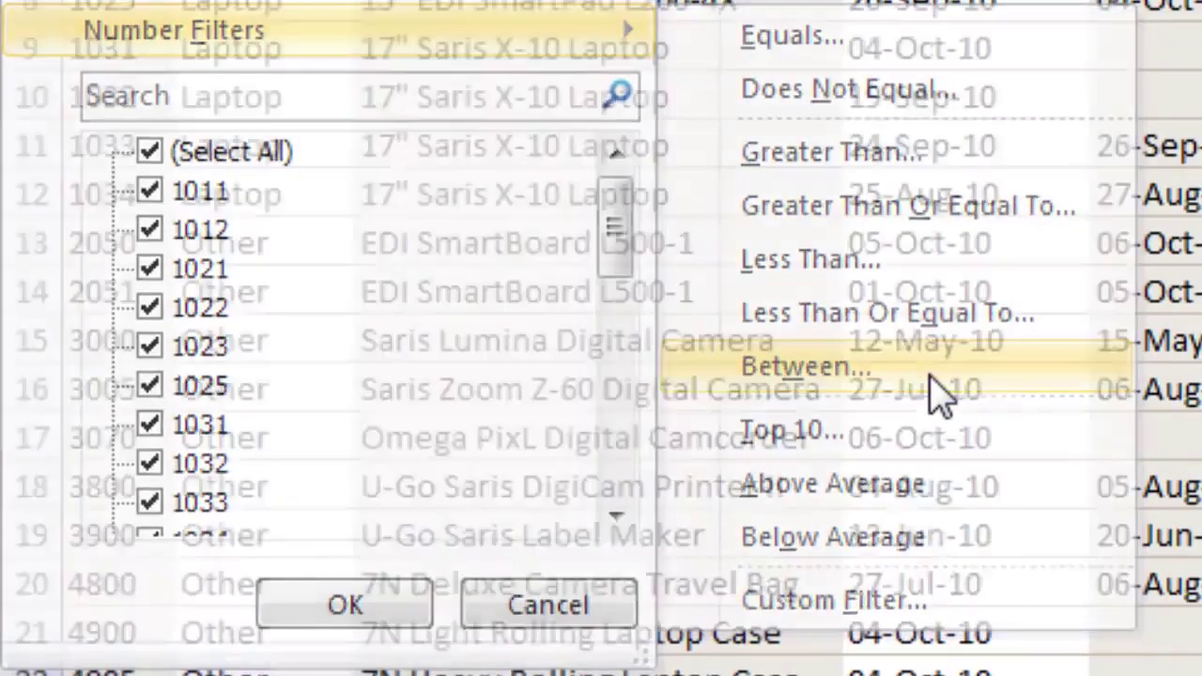
click(939, 394)
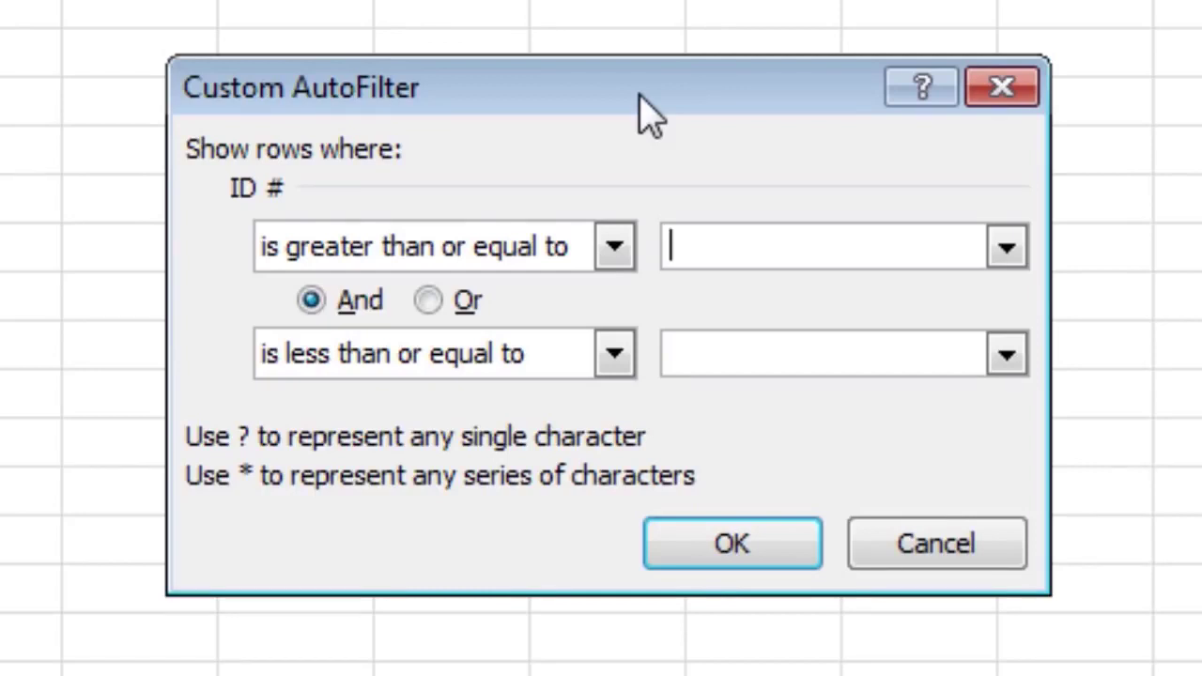
text(3000)
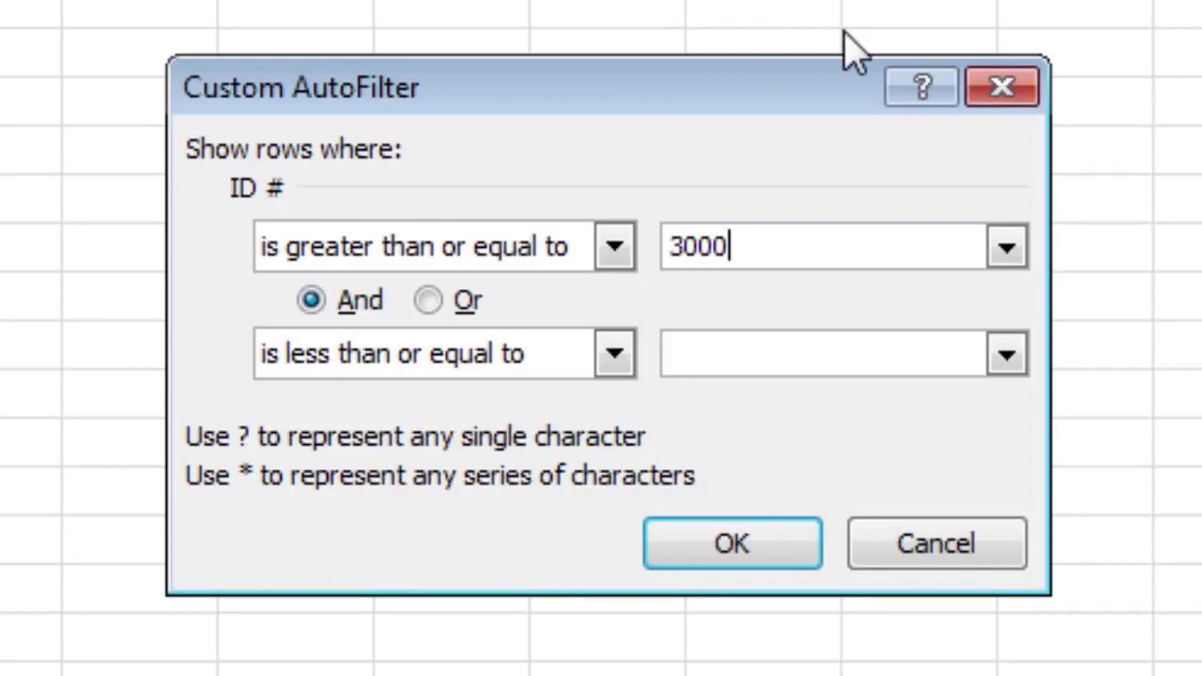
click(815, 354)
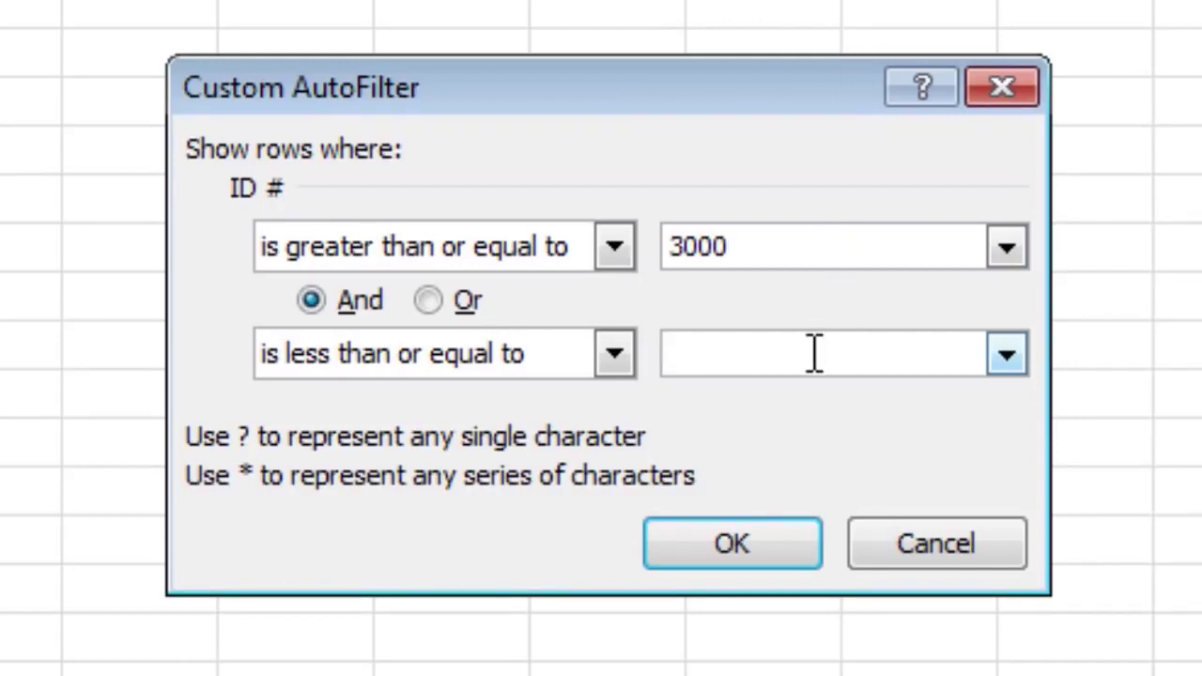
text(4000)
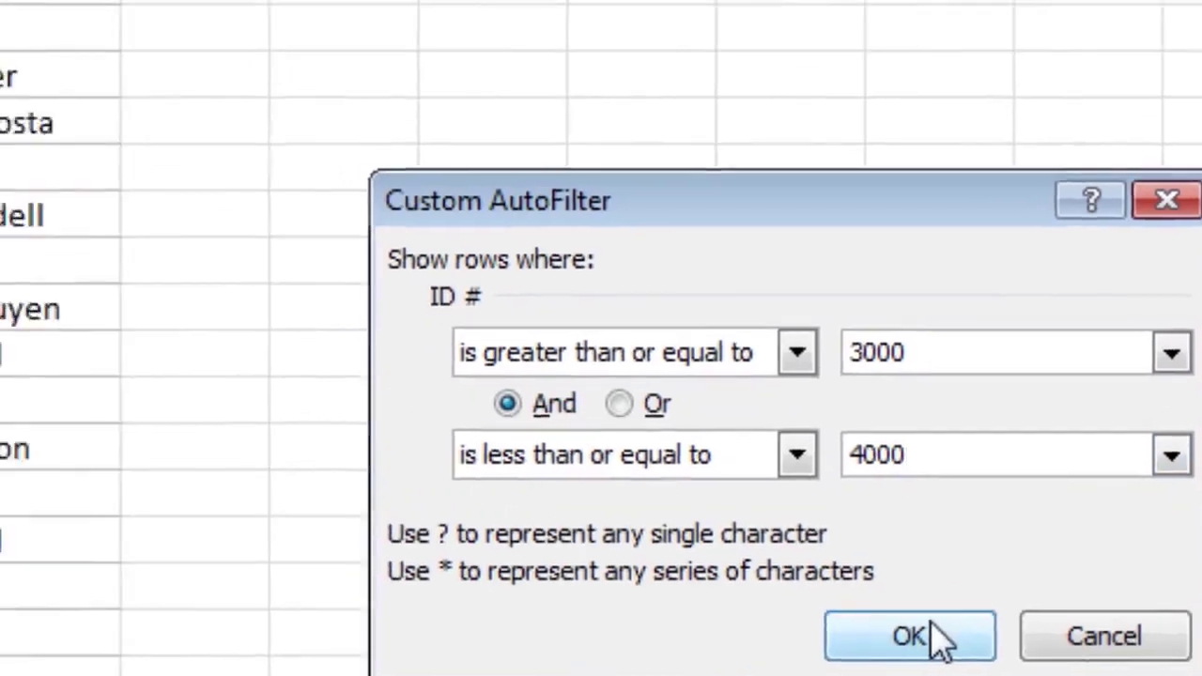
click(757, 545)
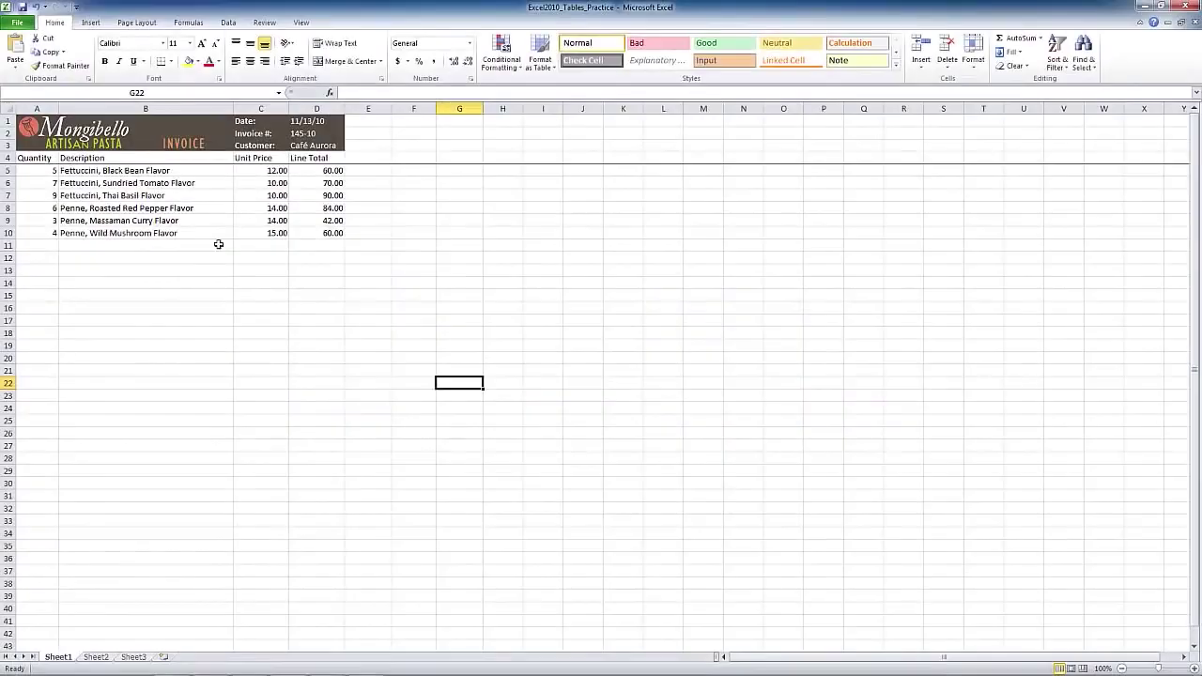
- Format the invoice range A4:D10 as a table with headers, using the light orange banded style
click(223, 254)
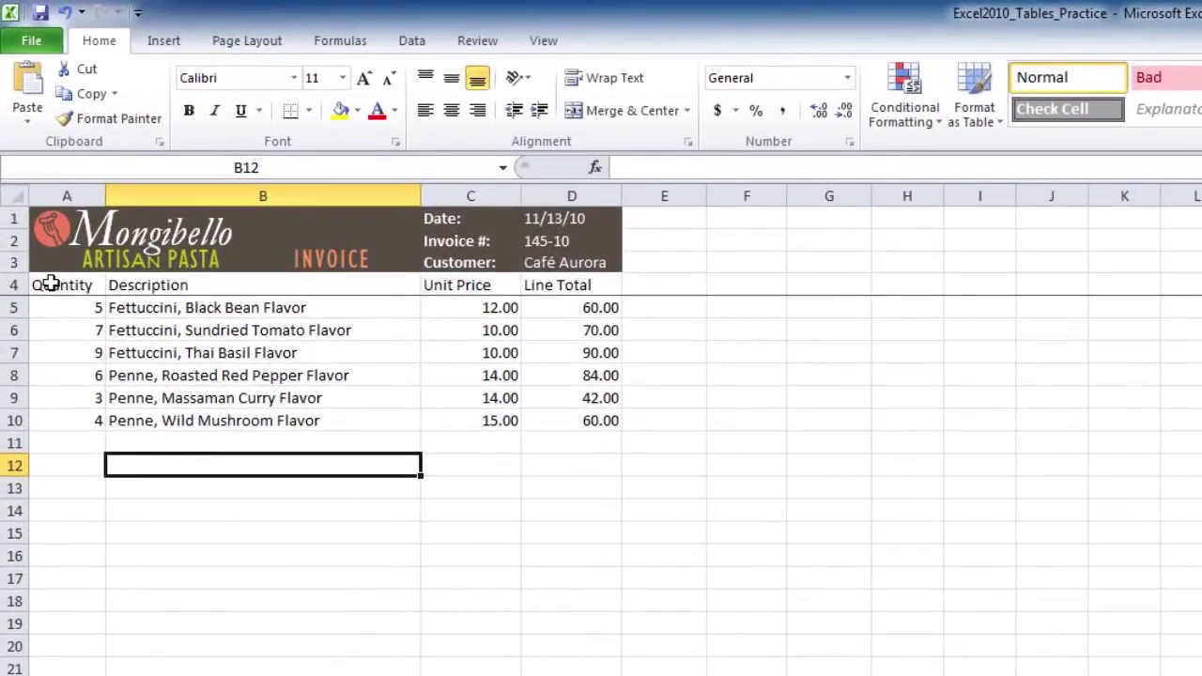
drag(50, 284, 606, 425)
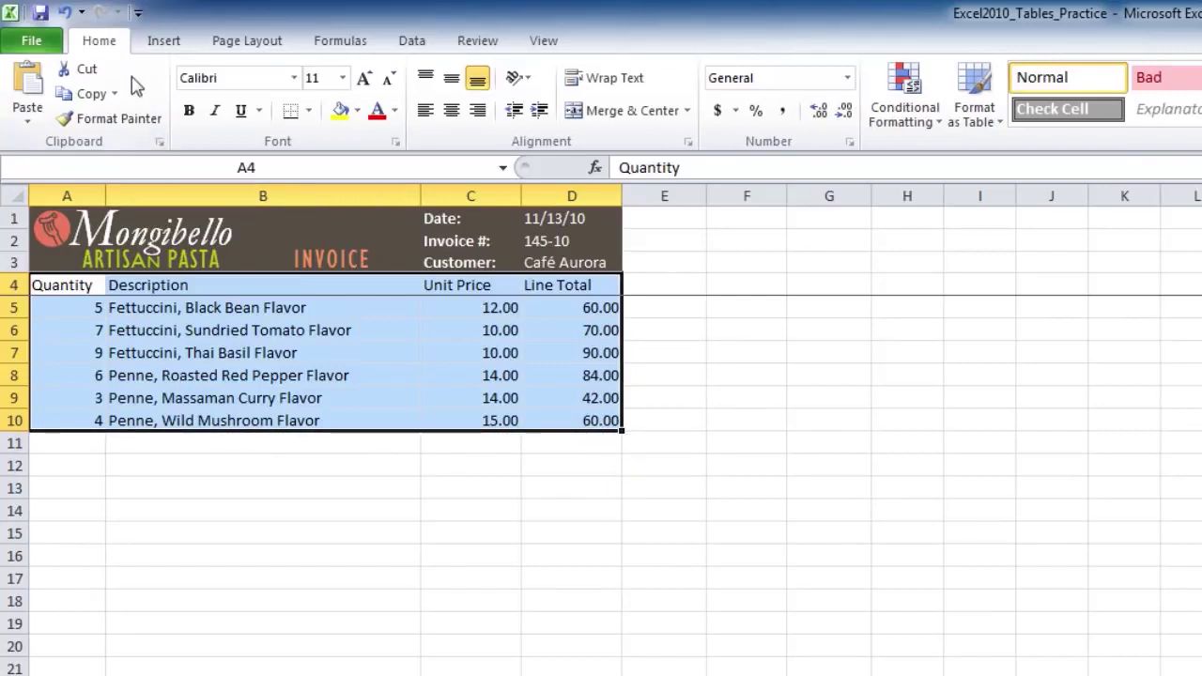
click(989, 137)
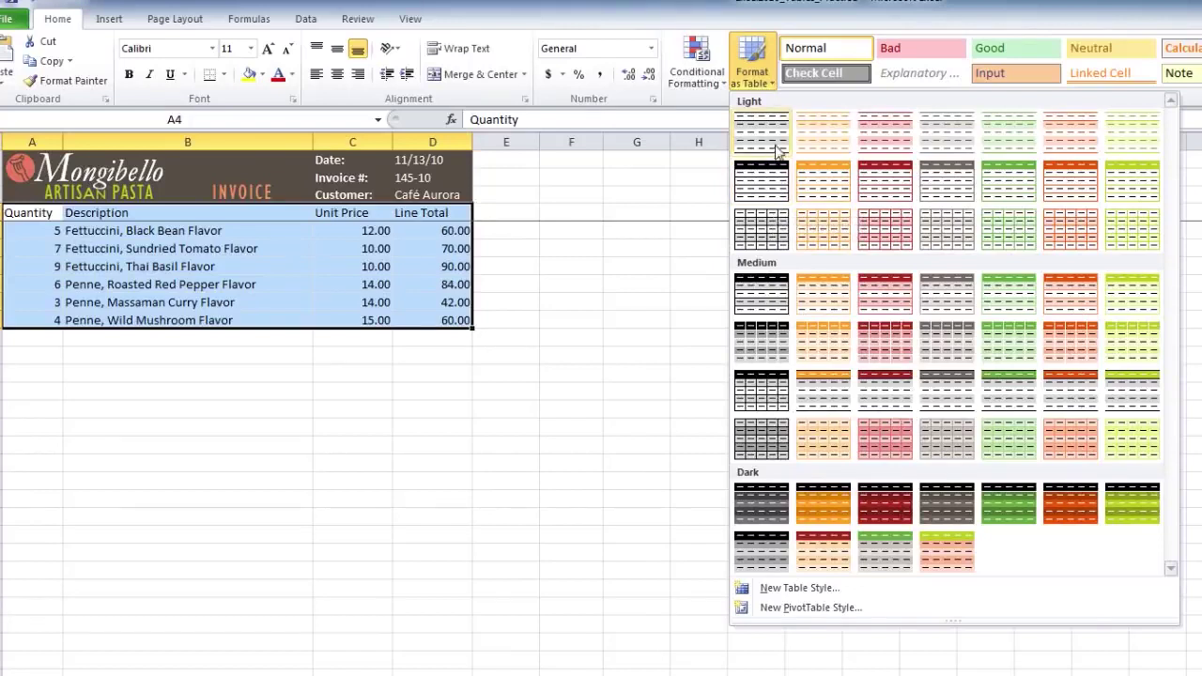
click(815, 153)
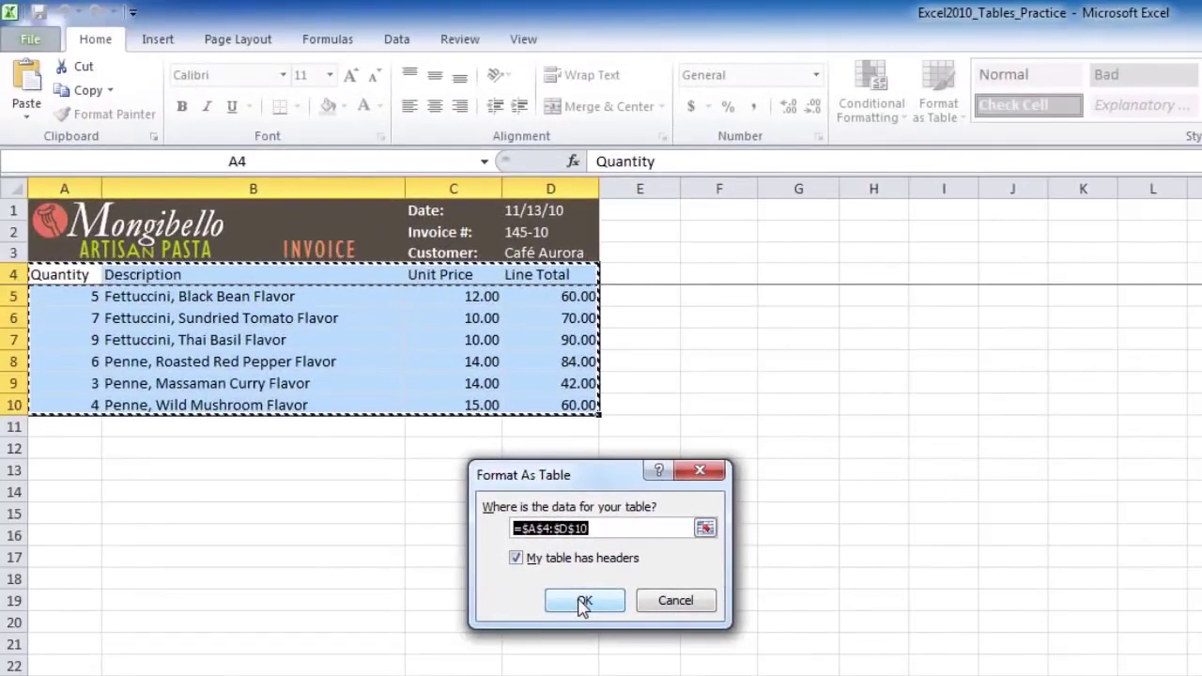
click(583, 601)
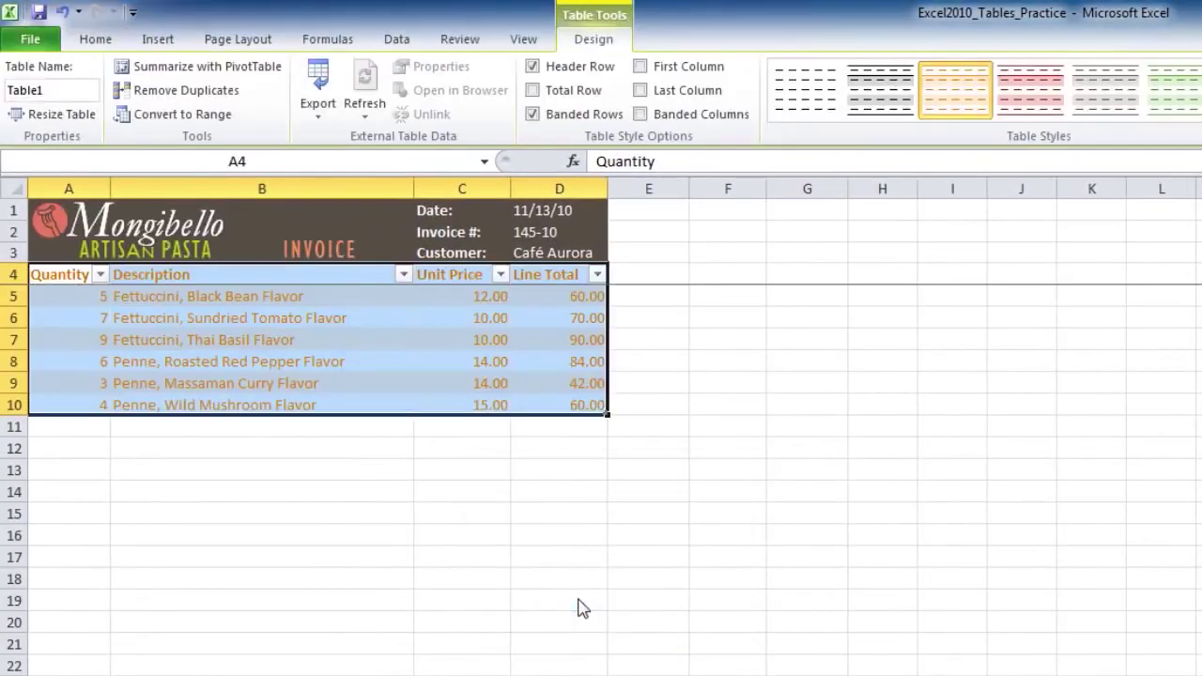
- Look through the sort and filter options of the Quantity, Description, Unit Price and Line Total columns
click(100, 276)
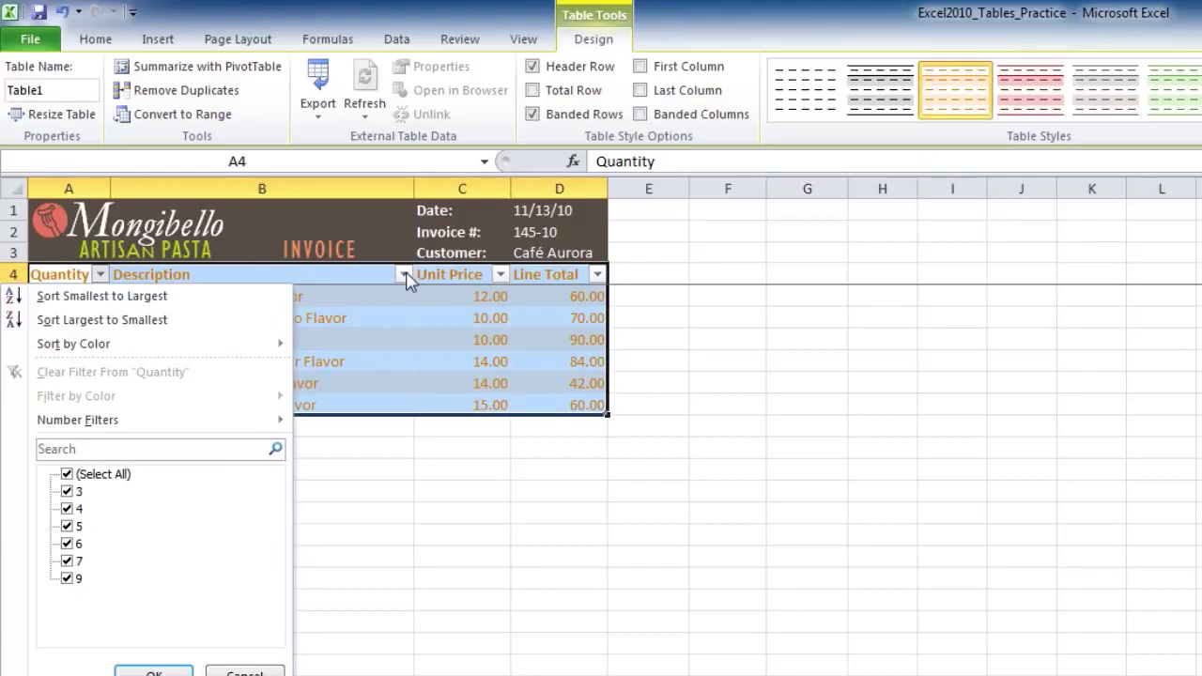
click(403, 275)
click(501, 275)
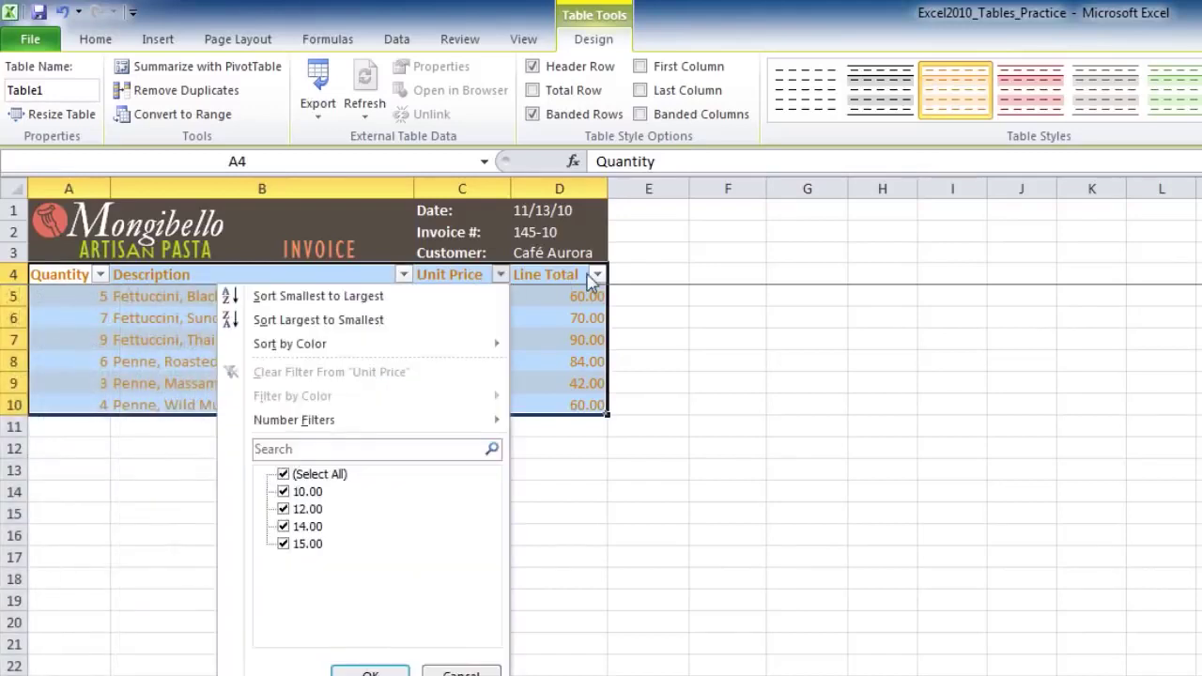
click(597, 275)
click(597, 274)
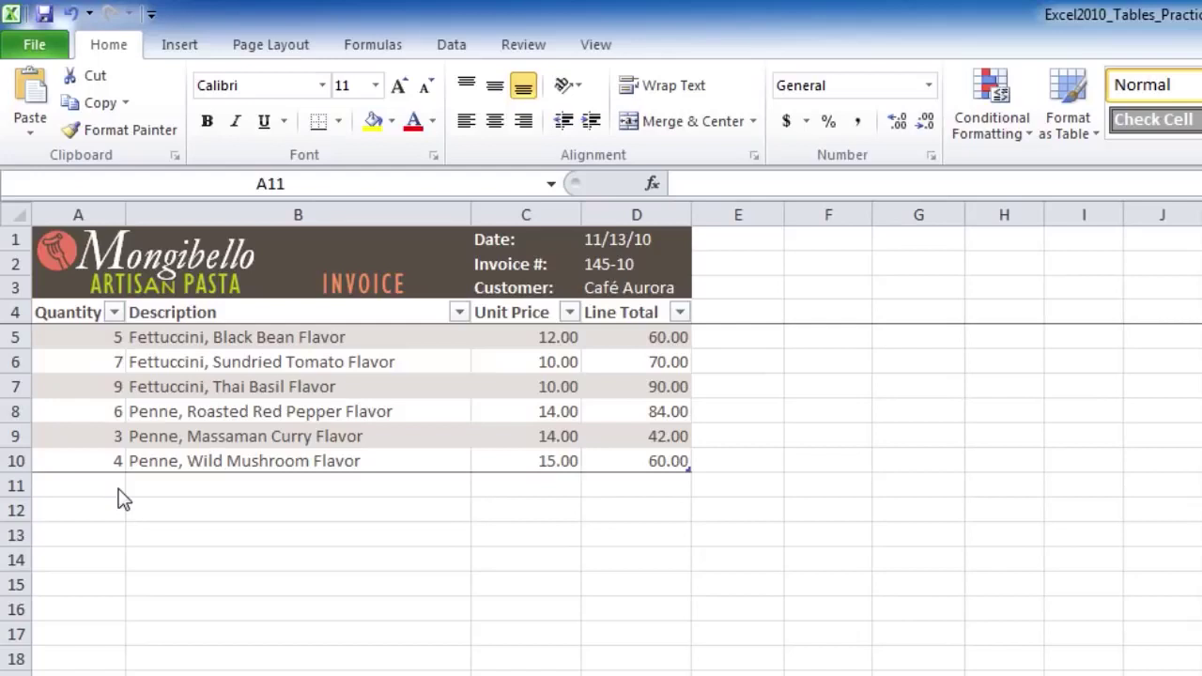
- Try to resize the invoice table from the row 4 headers through column D, taking in blank rows below row 10
click(96, 336)
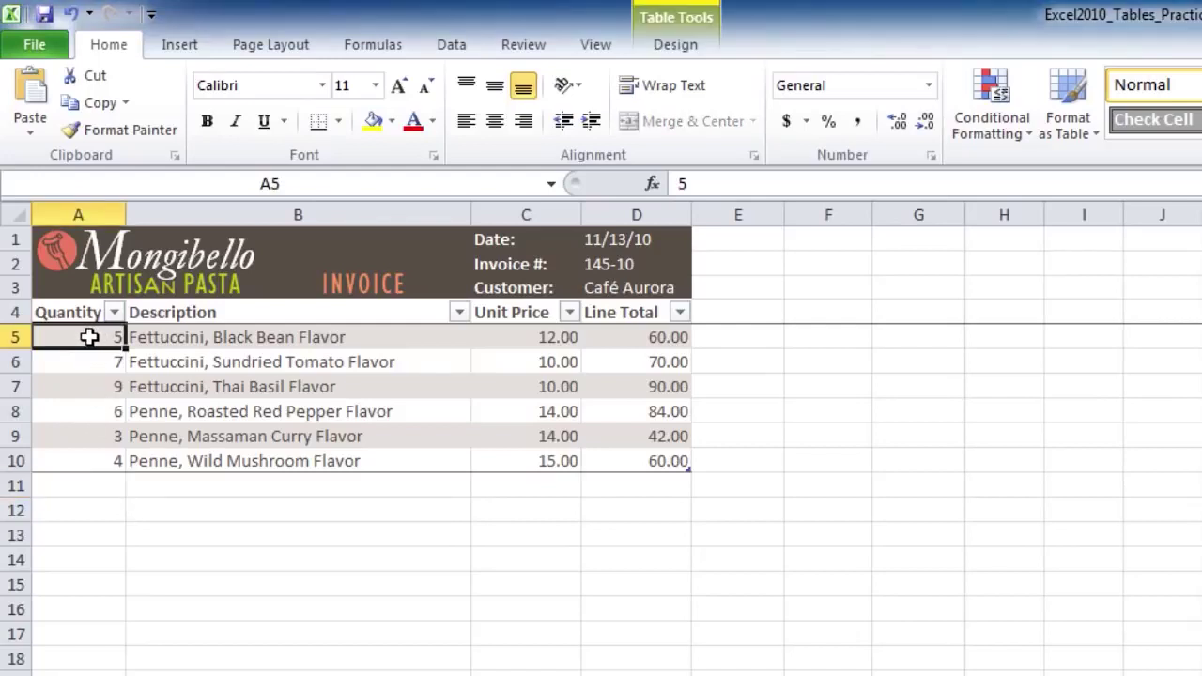
click(86, 312)
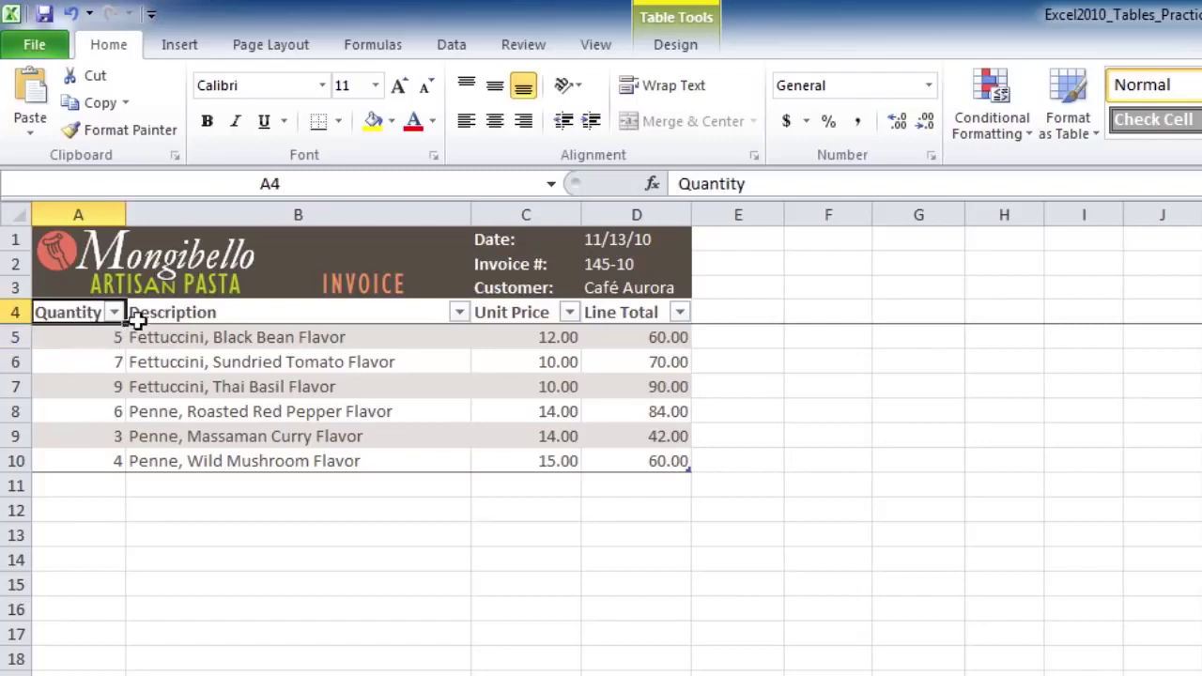
click(677, 45)
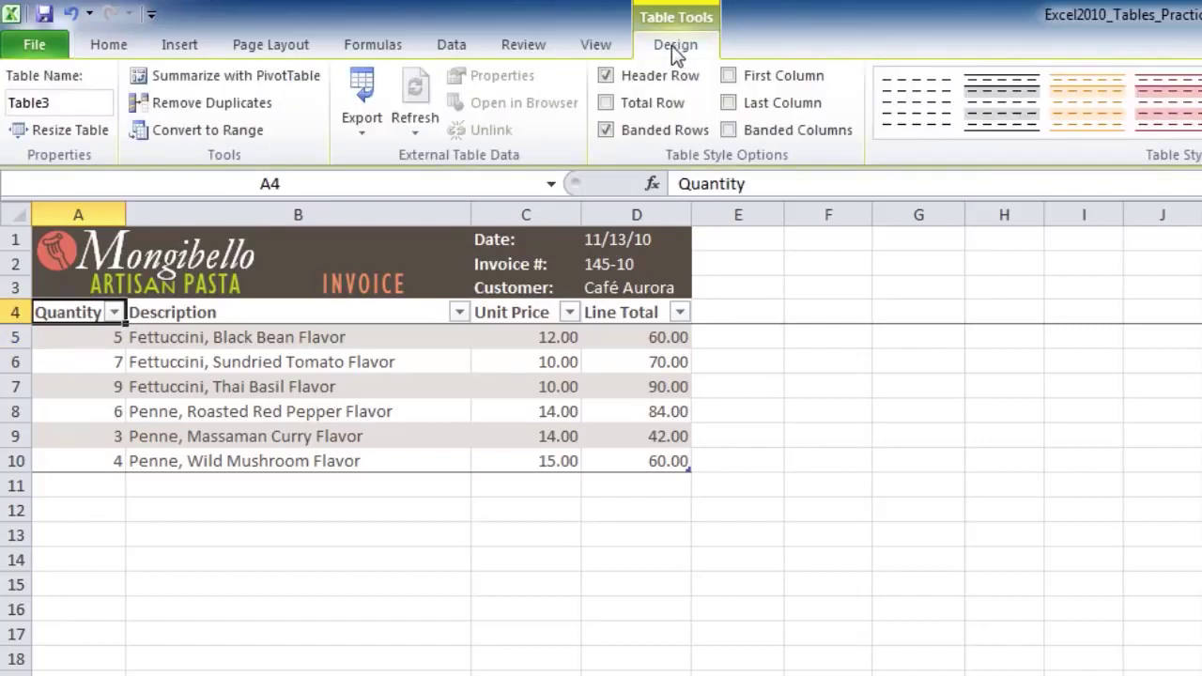
click(88, 140)
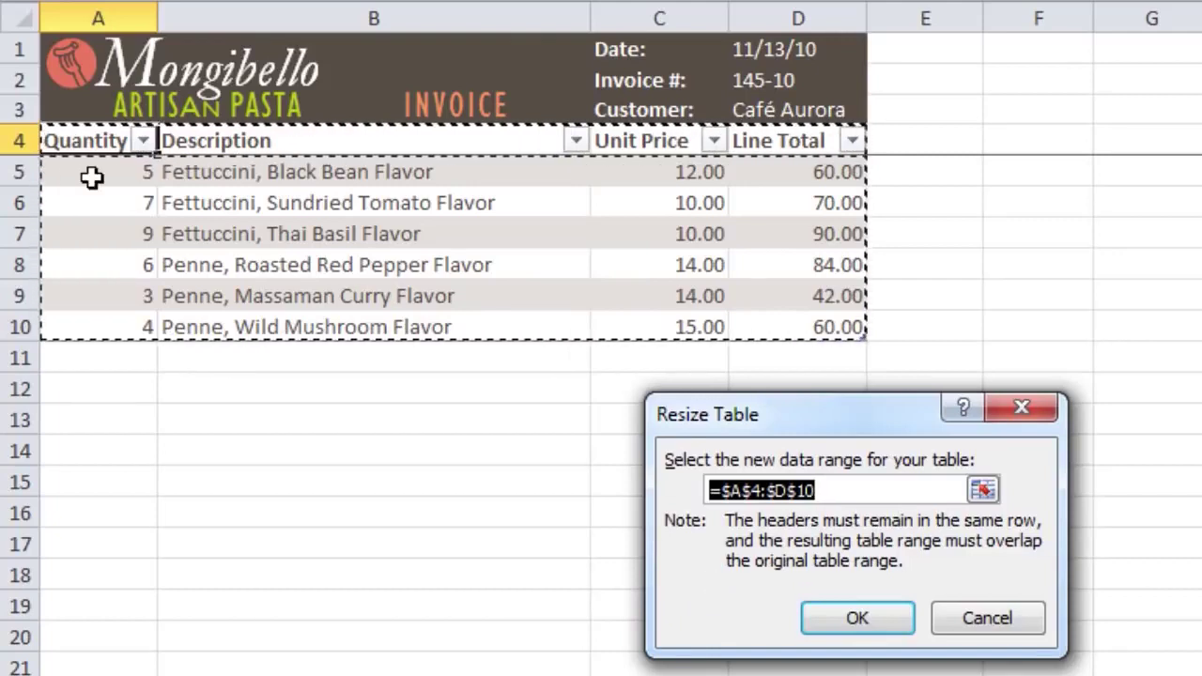
drag(123, 166, 744, 508)
click(939, 645)
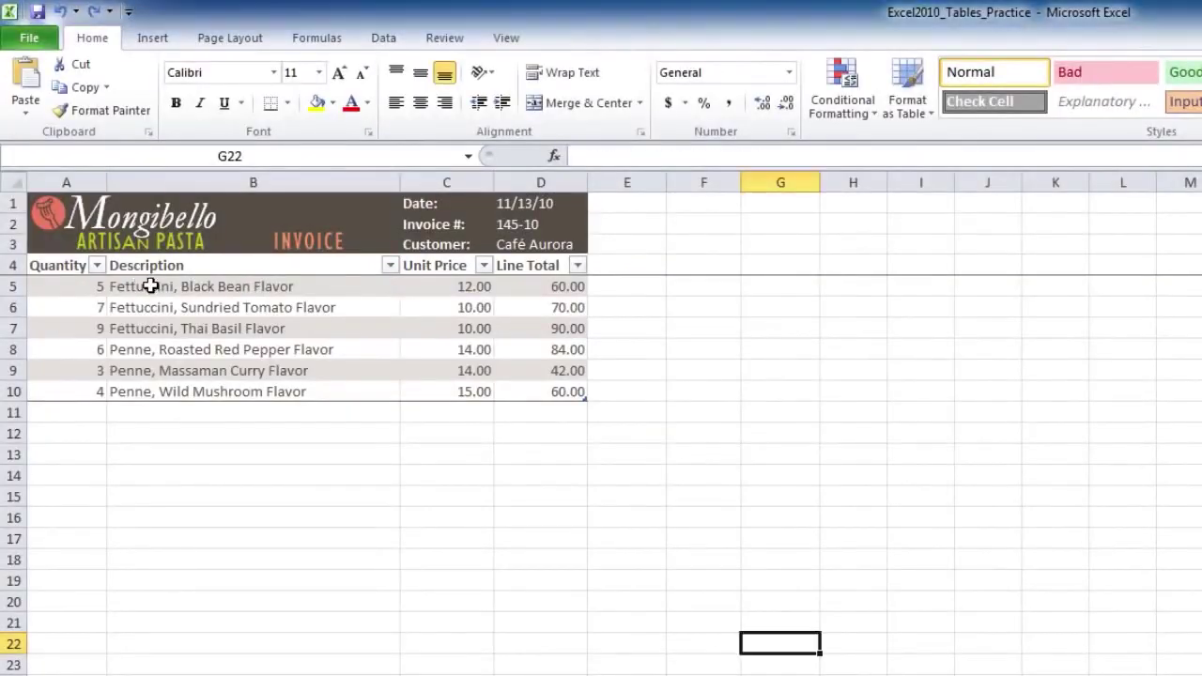
- Restyle the invoice table, trying the light red banded style and choosing a Medium banded style with a solid header
click(151, 287)
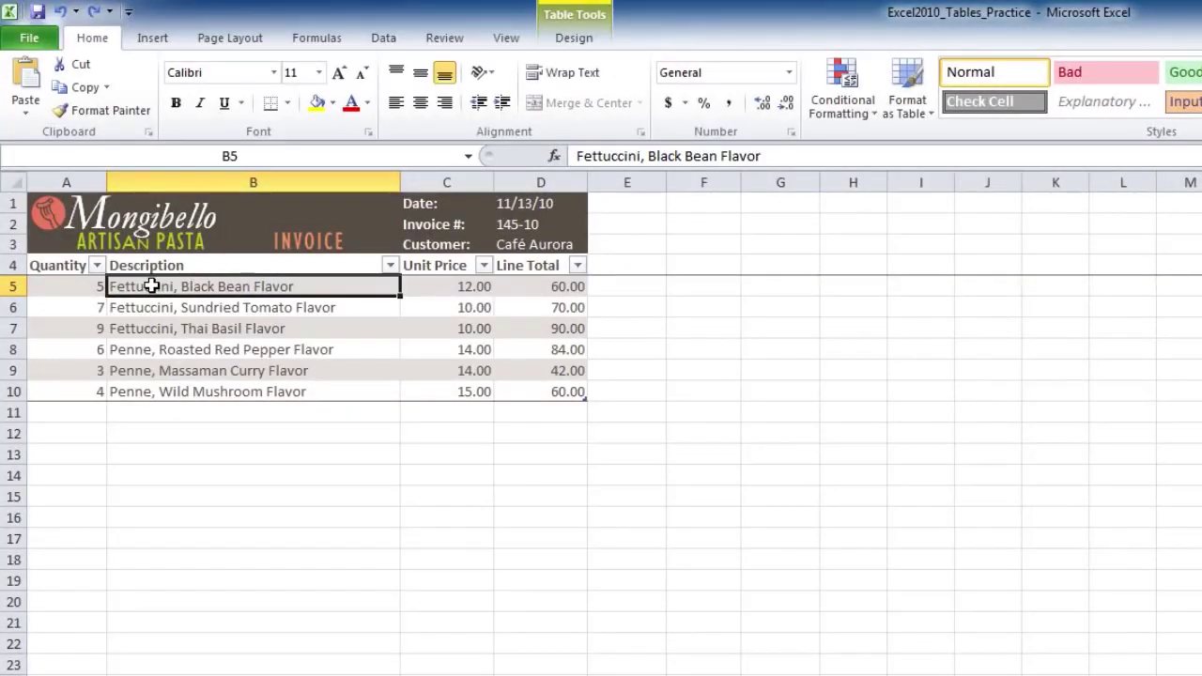
click(575, 39)
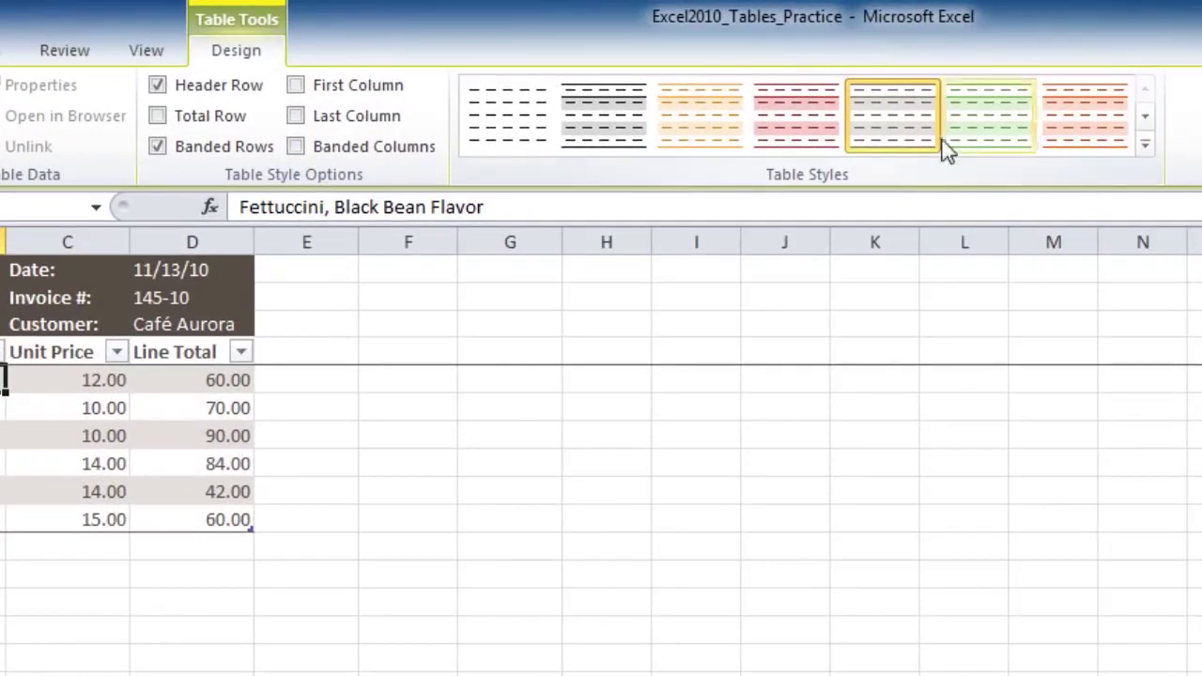
click(799, 150)
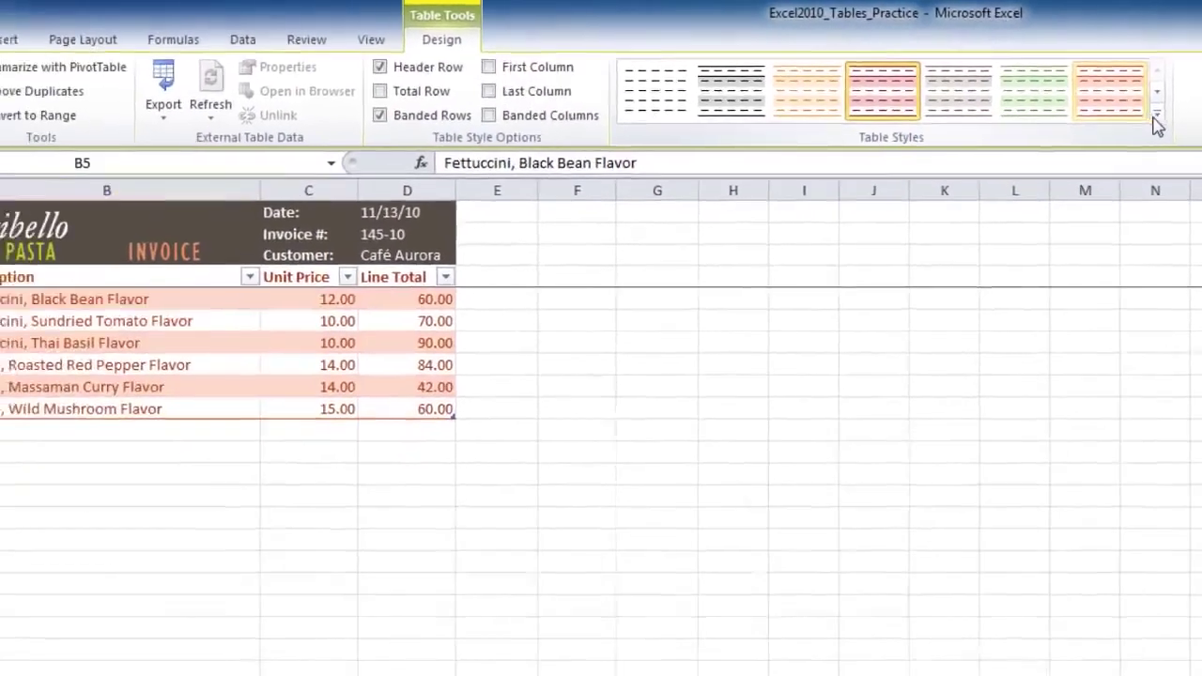
click(1157, 113)
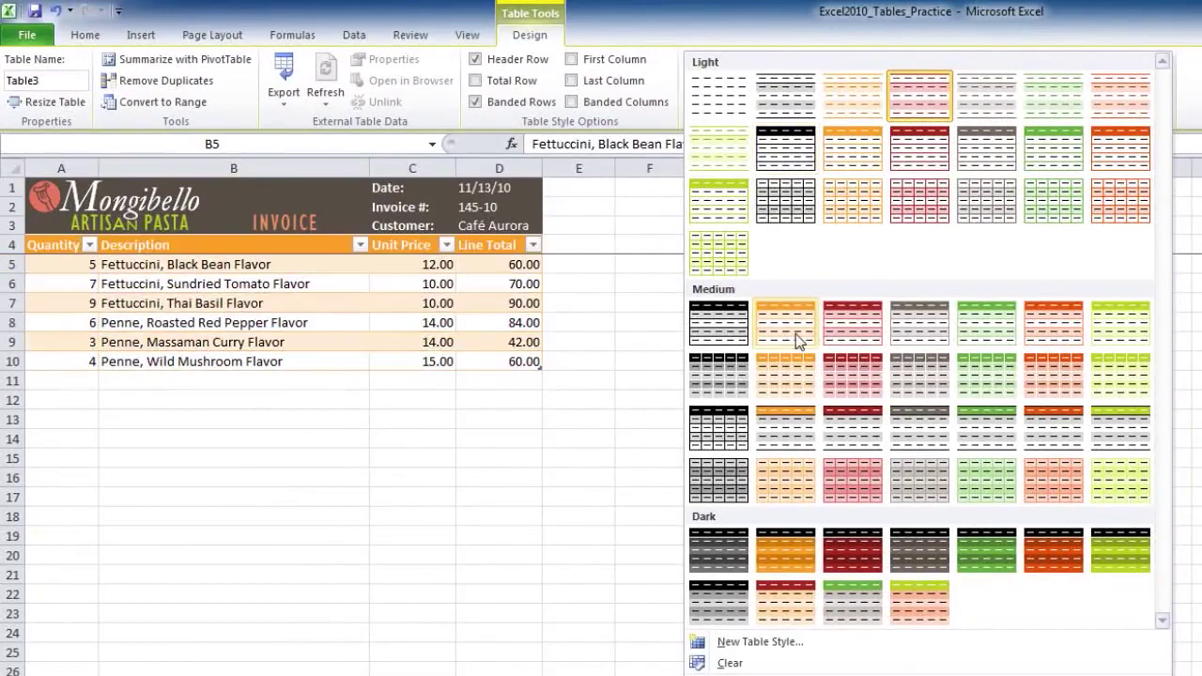
click(851, 345)
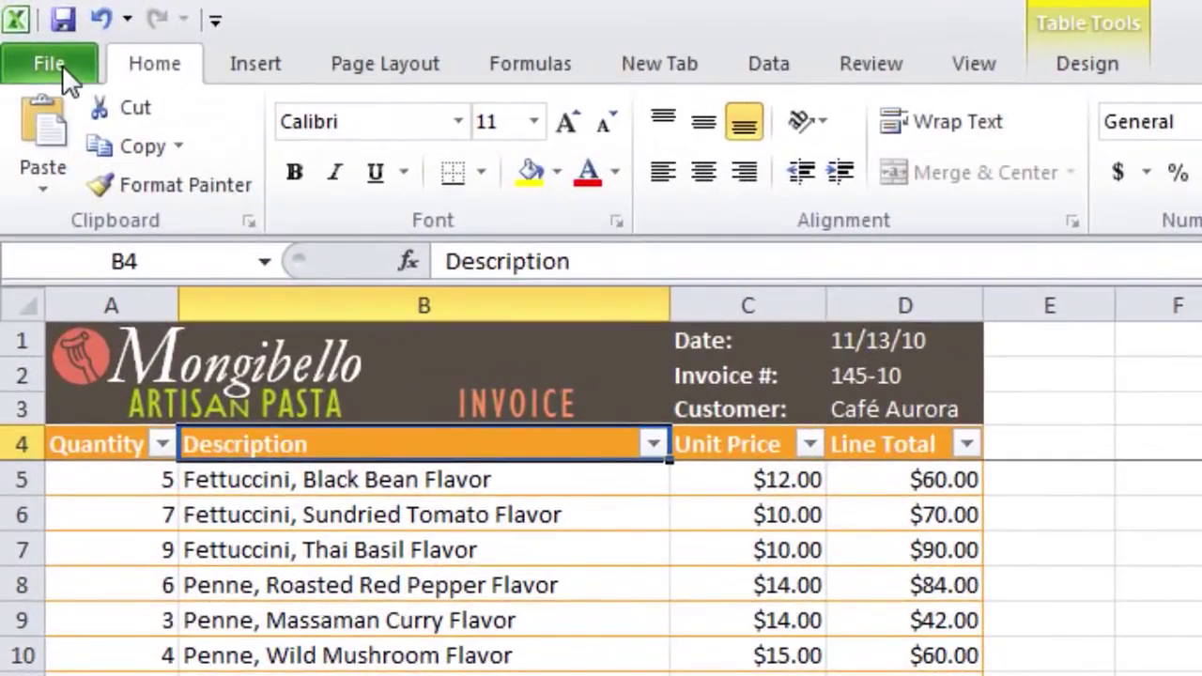
- Create a new workbook from the Expense Report sample template
click(62, 65)
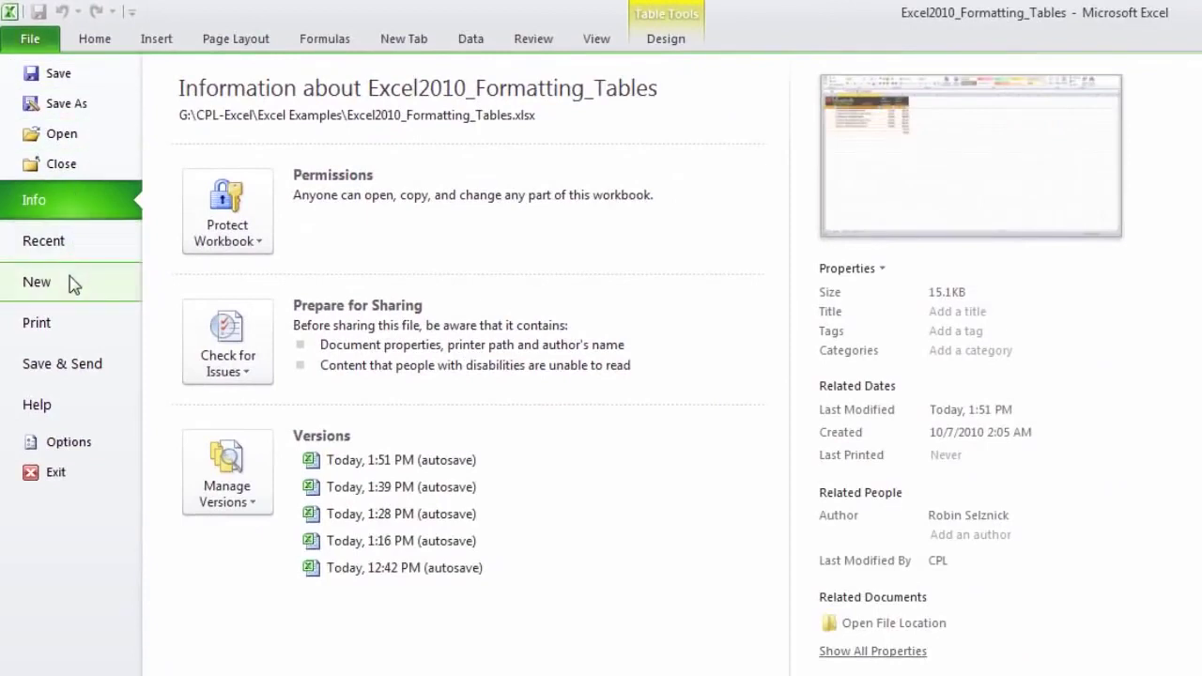
click(70, 281)
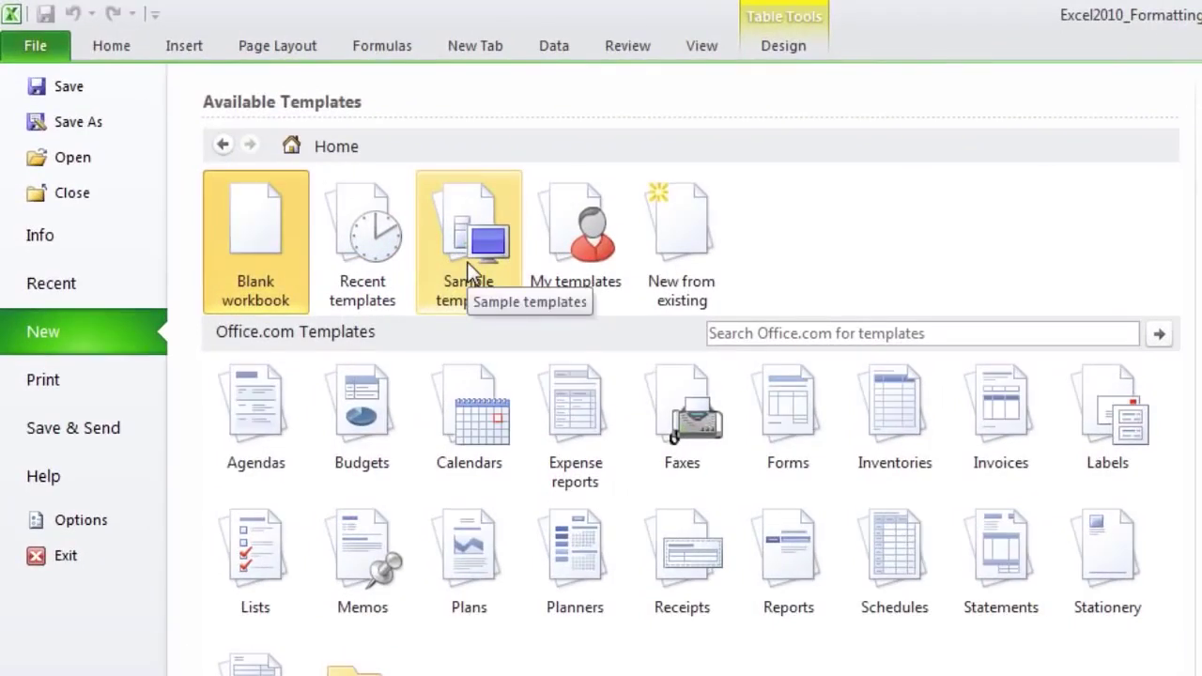
click(467, 264)
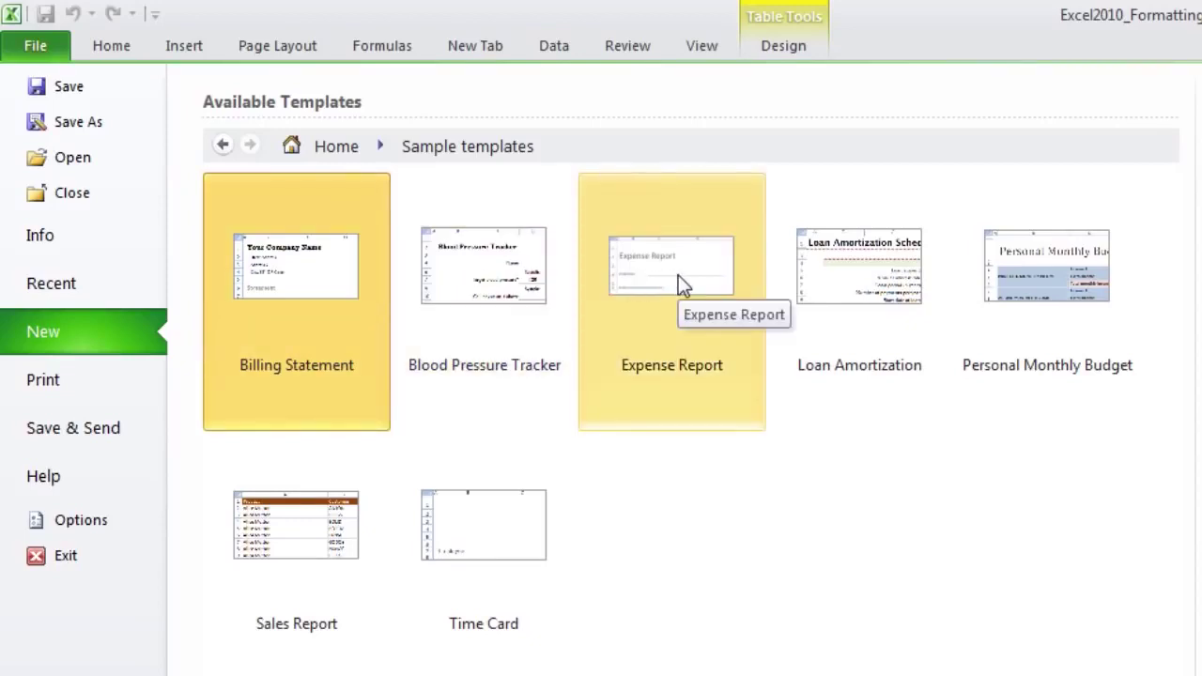
click(678, 275)
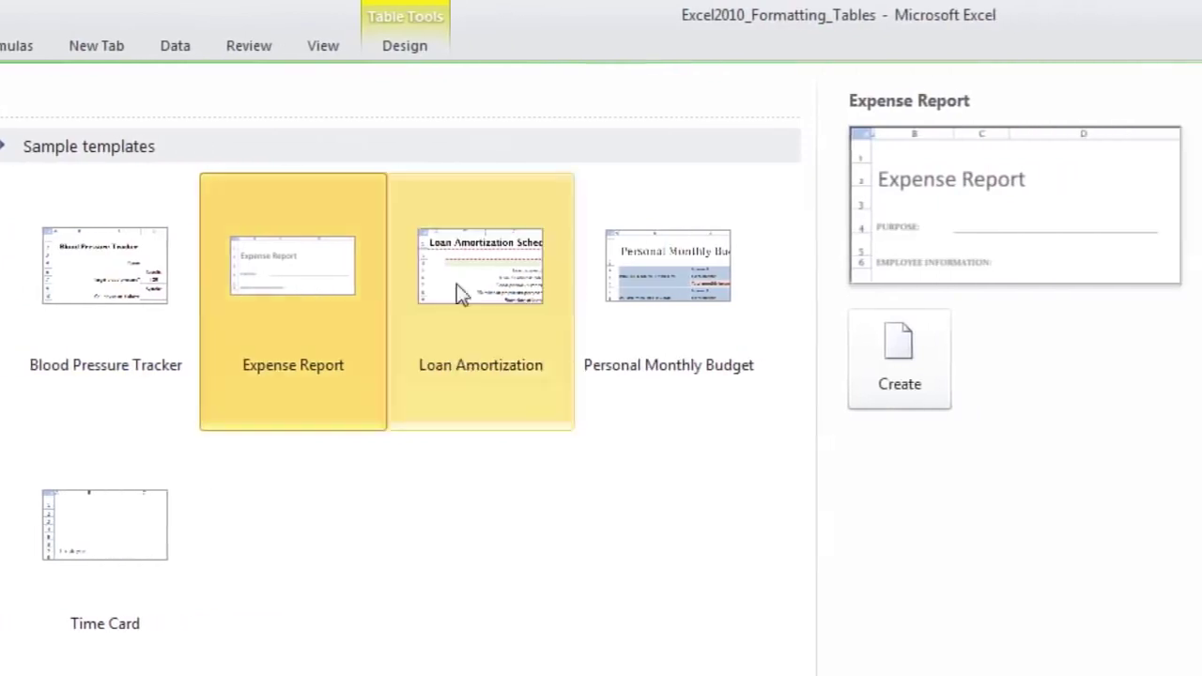
click(712, 371)
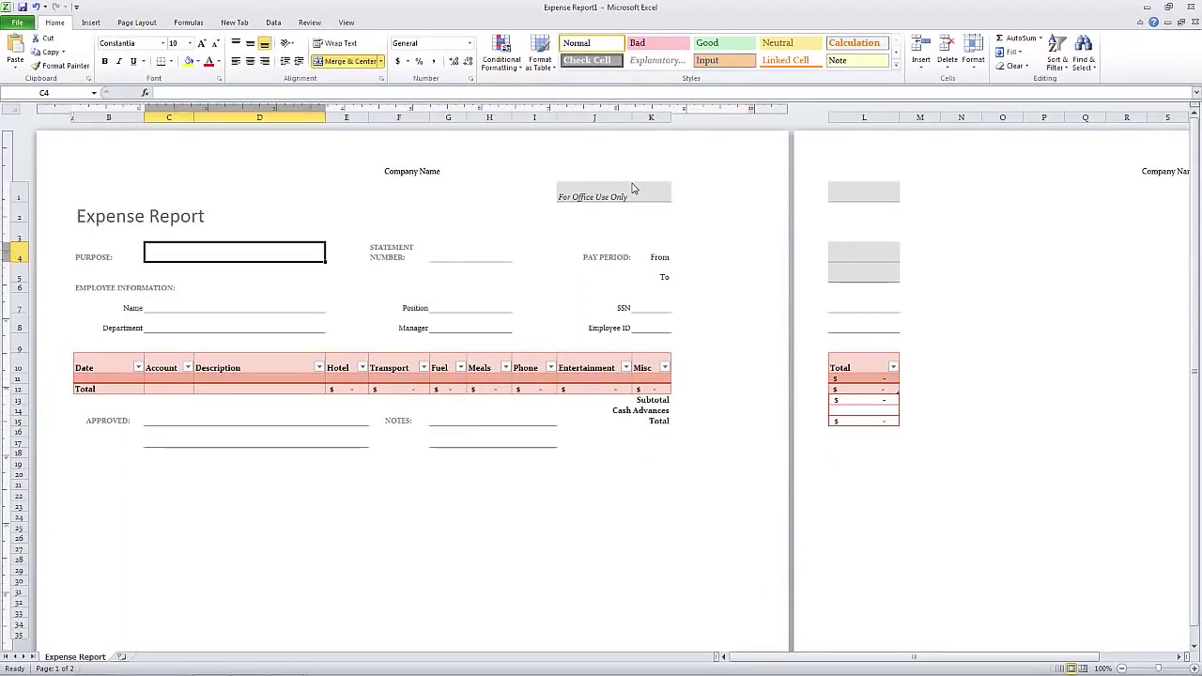
- Display the sample templates available for another new workbook
click(17, 21)
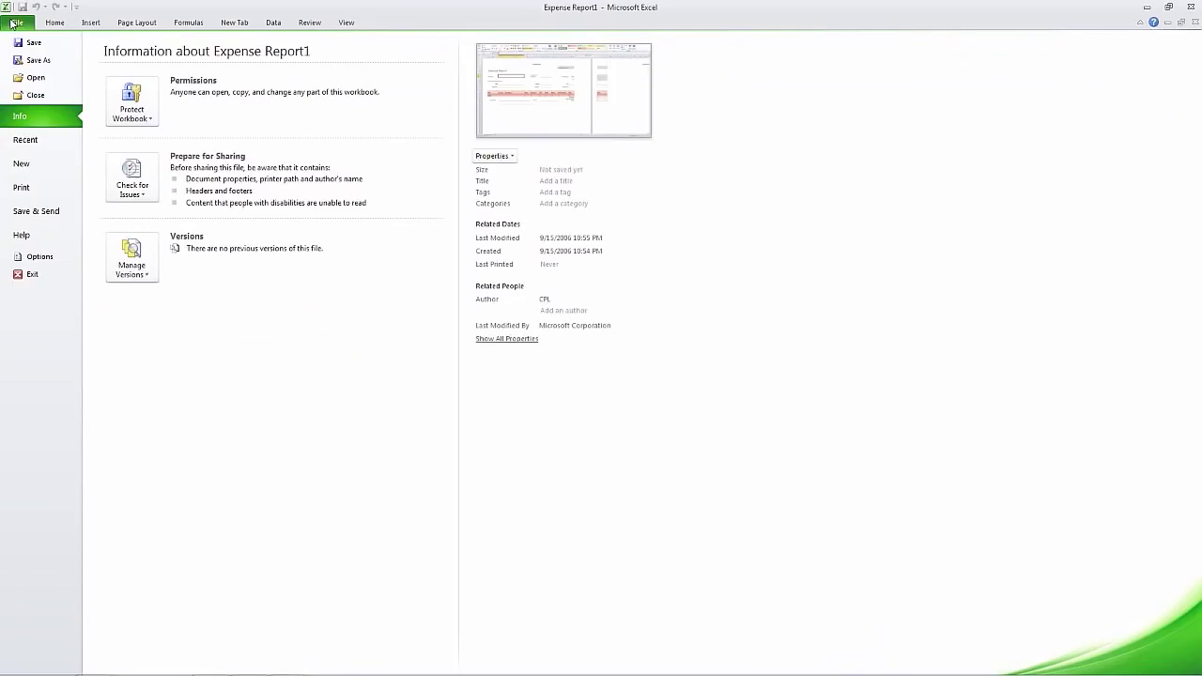
click(36, 164)
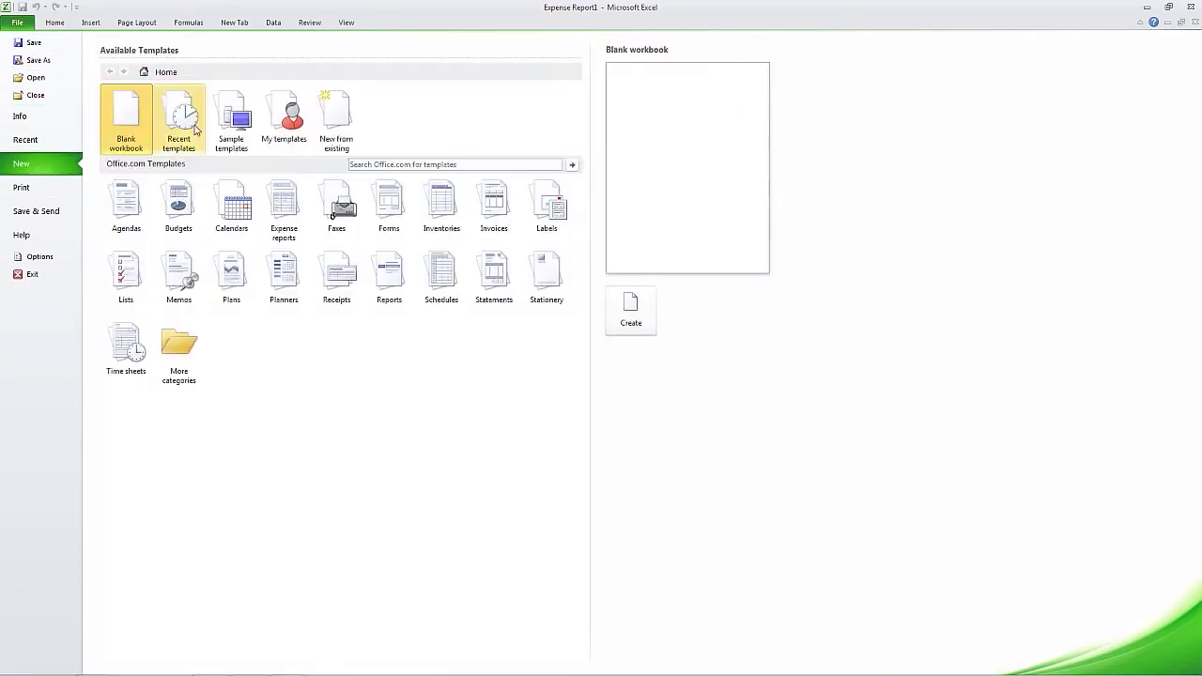
click(230, 130)
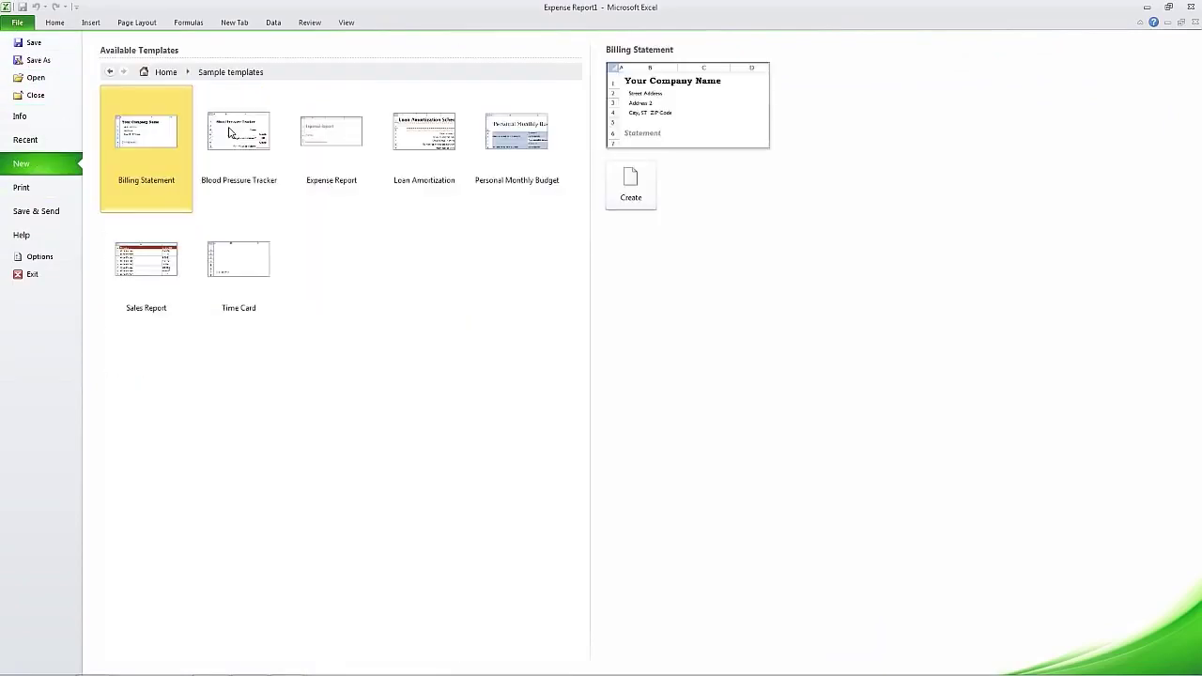
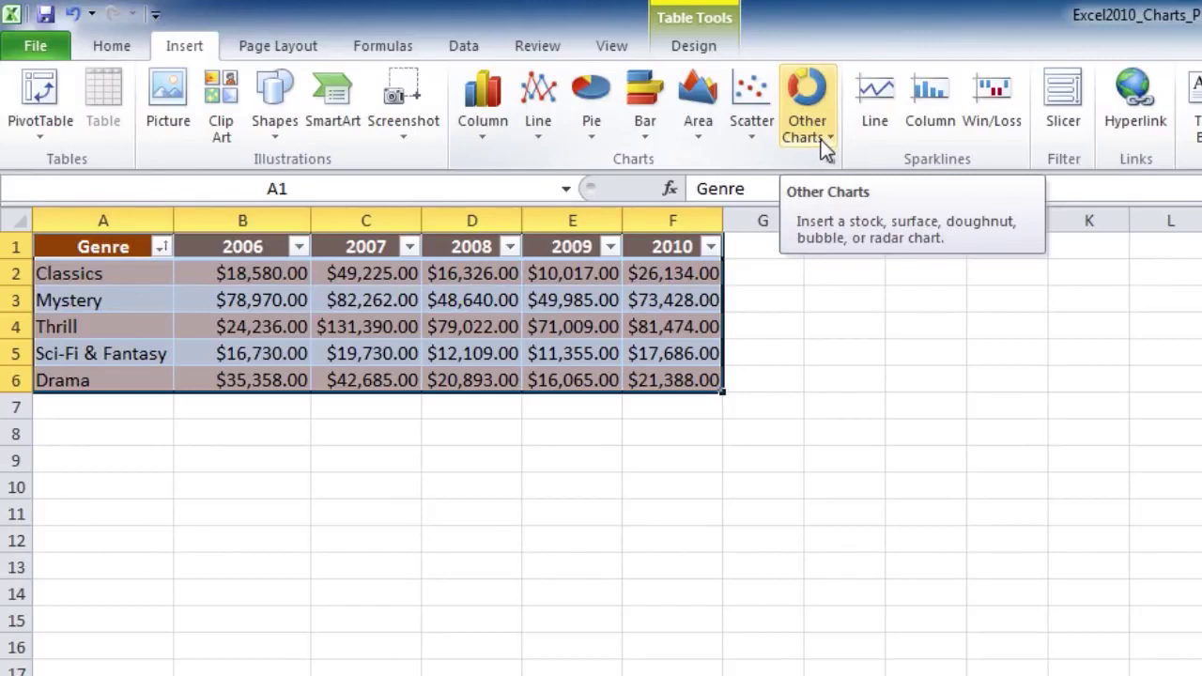
- Insert a 2-D clustered column chart from the selected fiction book sales table and place it beneath the data
click(489, 126)
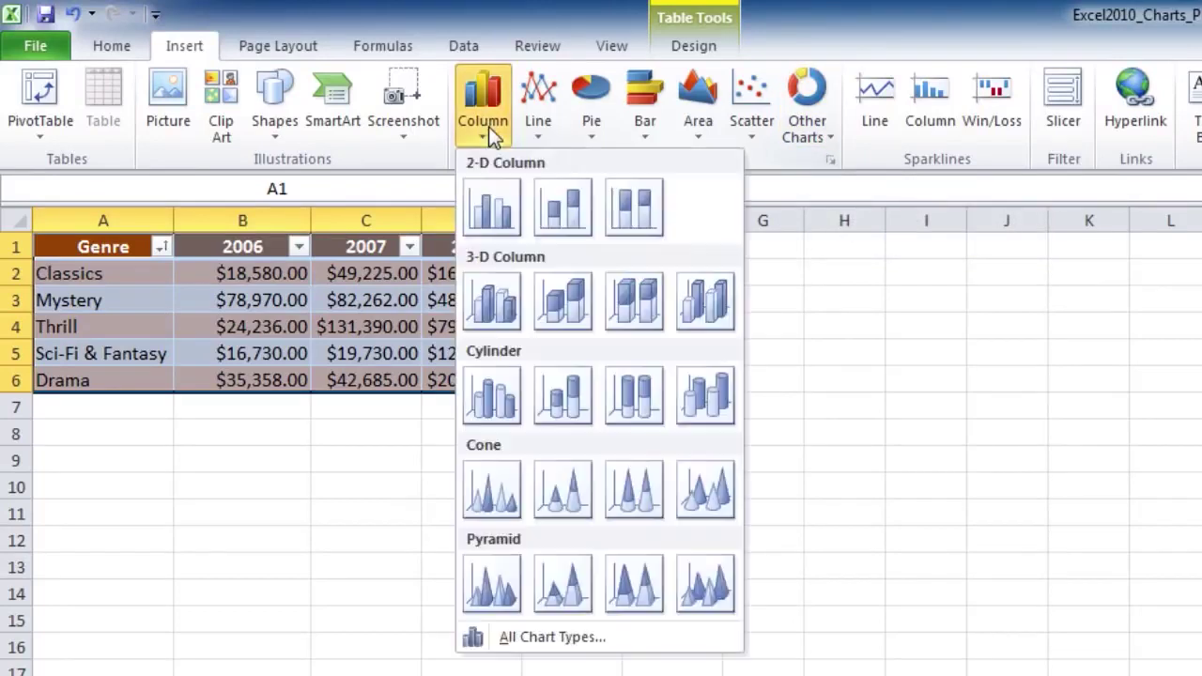
click(517, 212)
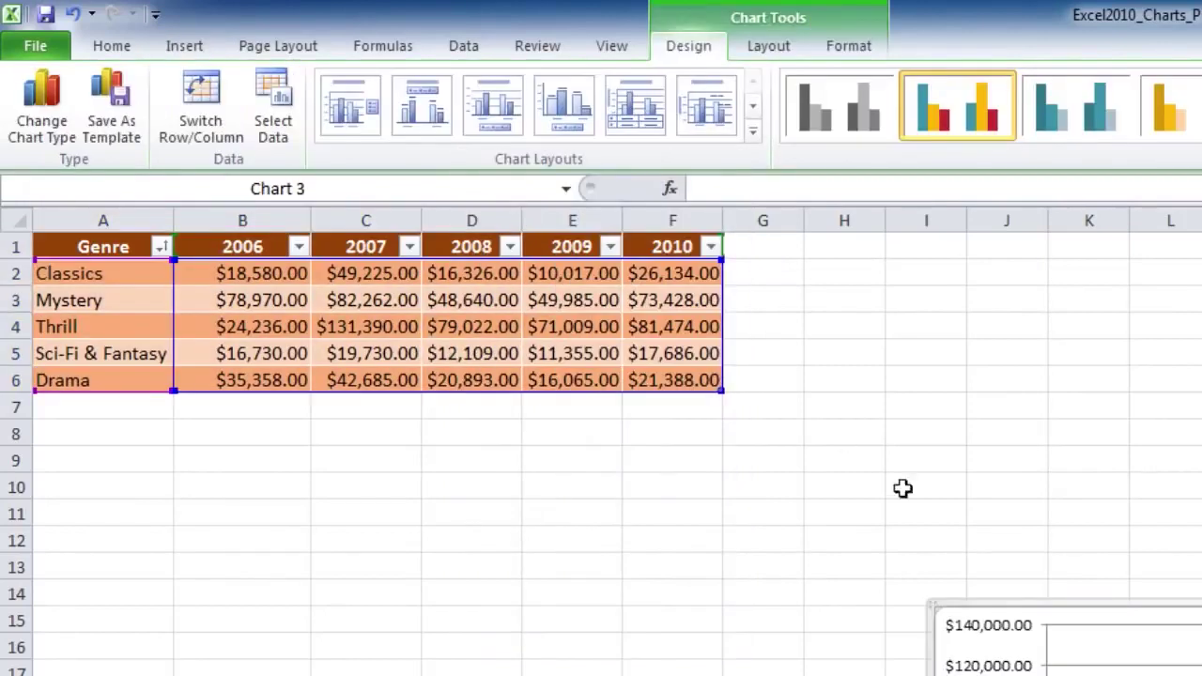
drag(1028, 612, 279, 521)
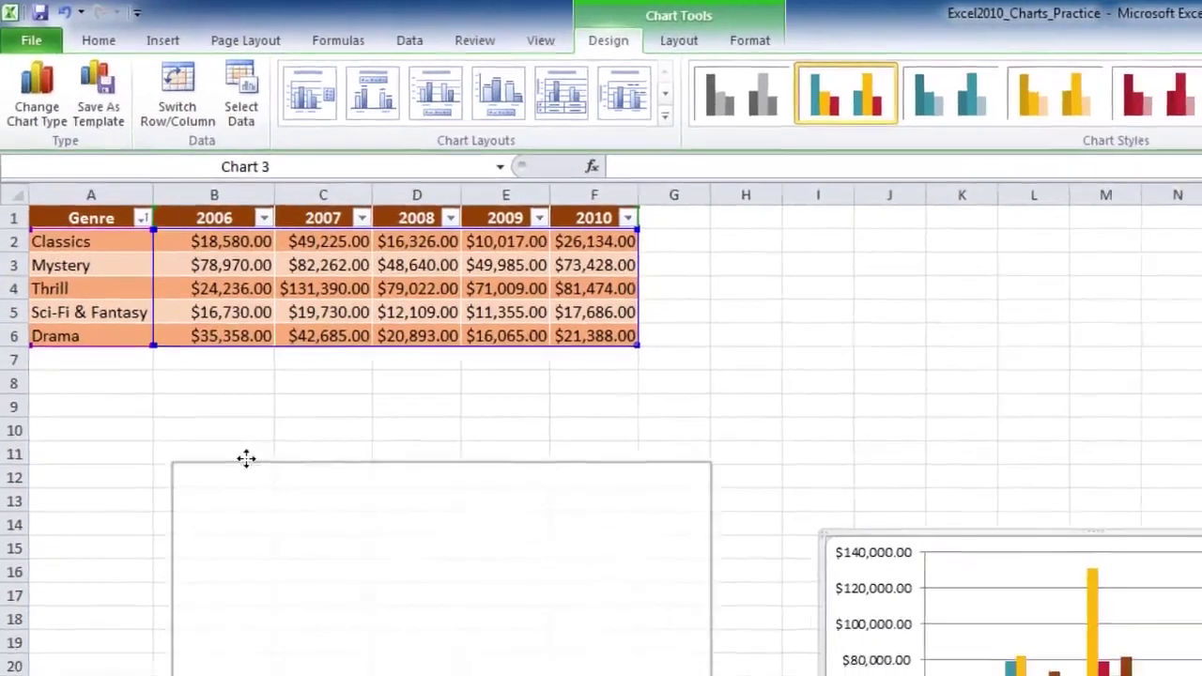
drag(247, 458, 248, 460)
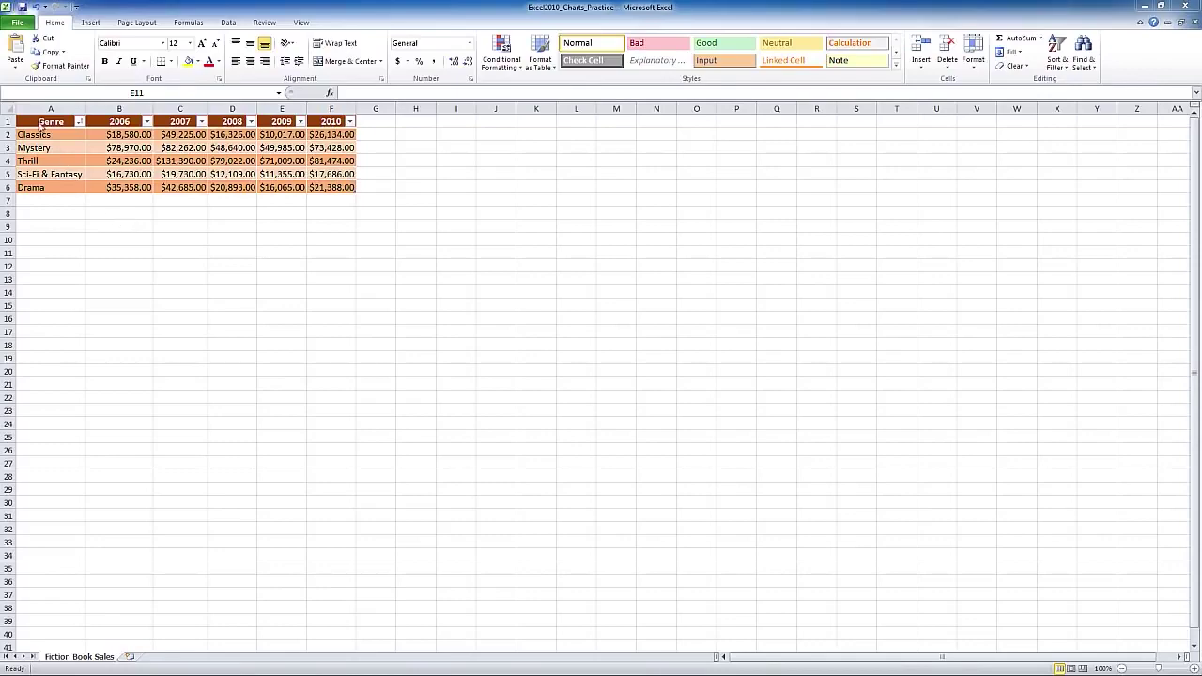
- Chart the book sales range A1:F6 as a 2-D clustered column chart and move it below the table, starting near row 13
drag(28, 121, 333, 190)
click(300, 228)
drag(33, 133, 340, 201)
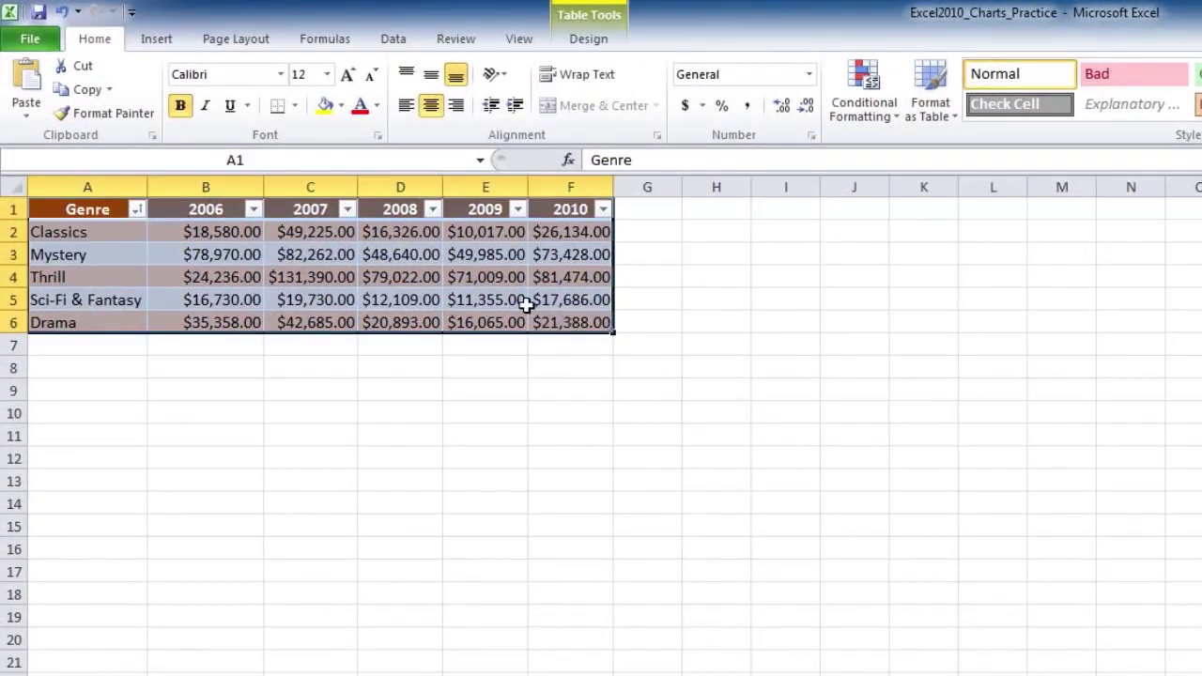
click(159, 42)
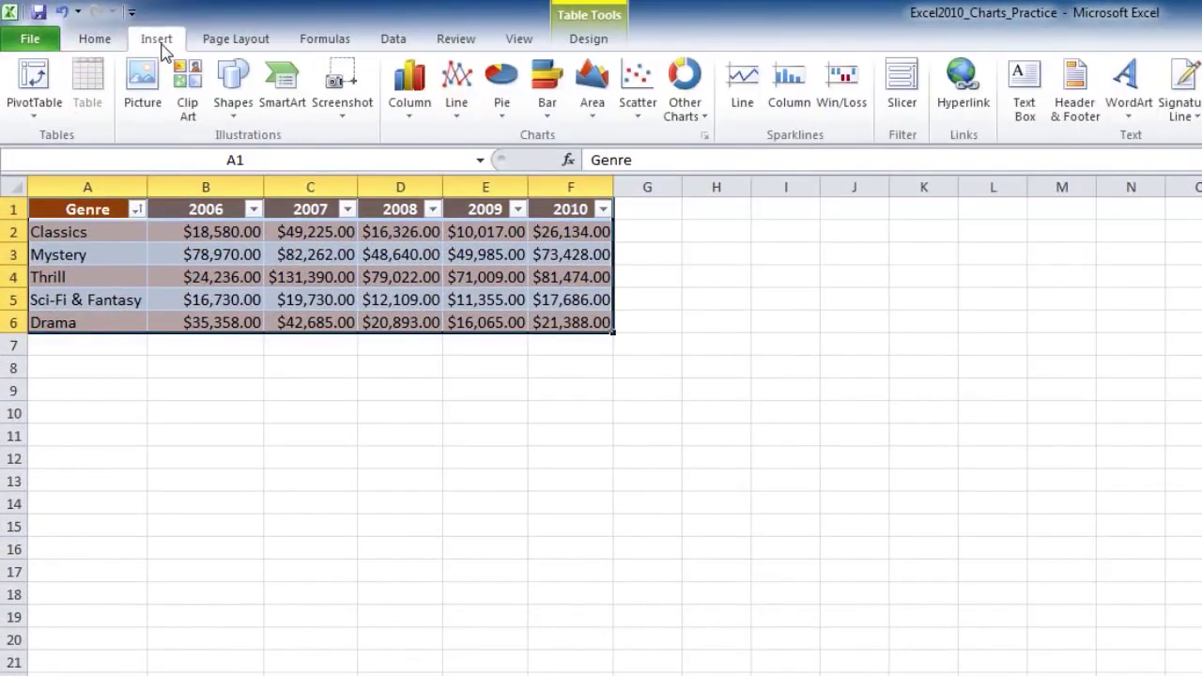
click(418, 106)
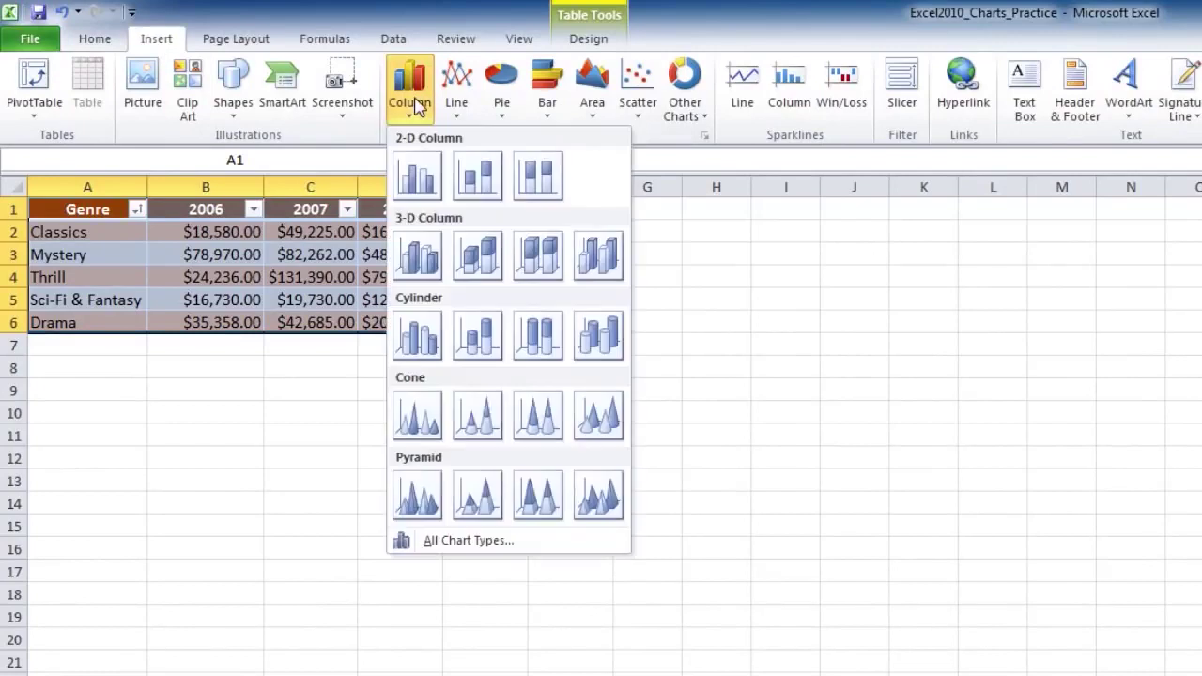
click(421, 172)
drag(837, 513, 220, 474)
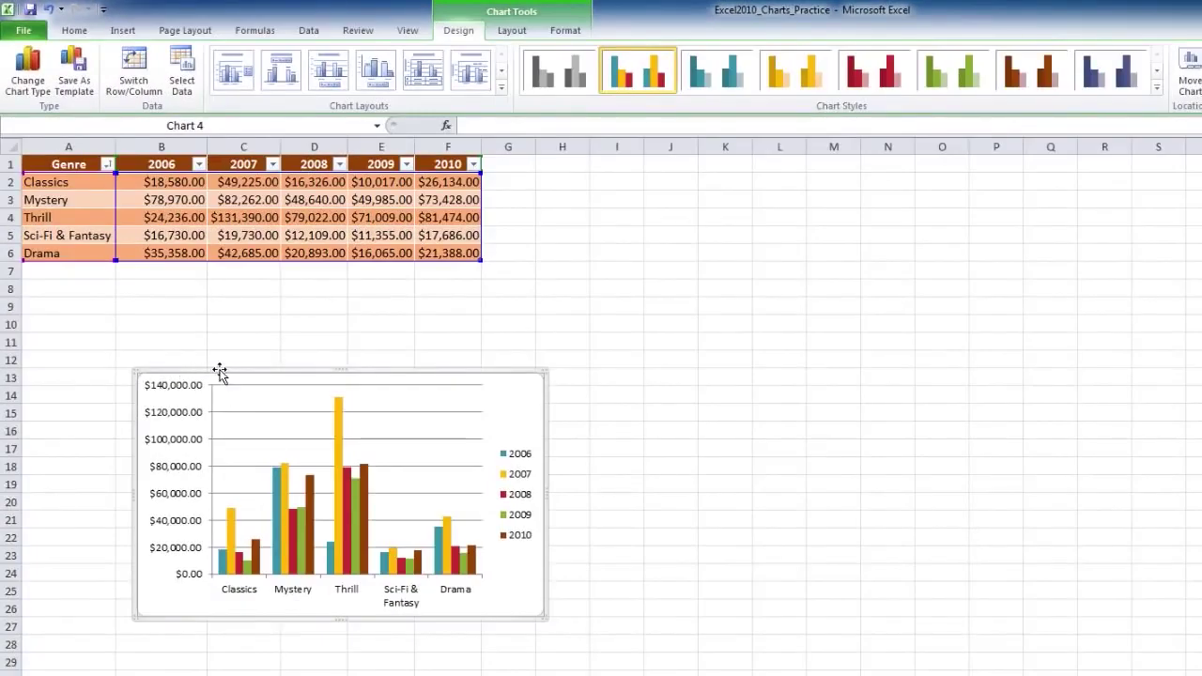
- Change the book sales column chart to a standard pie chart
right_click(223, 376)
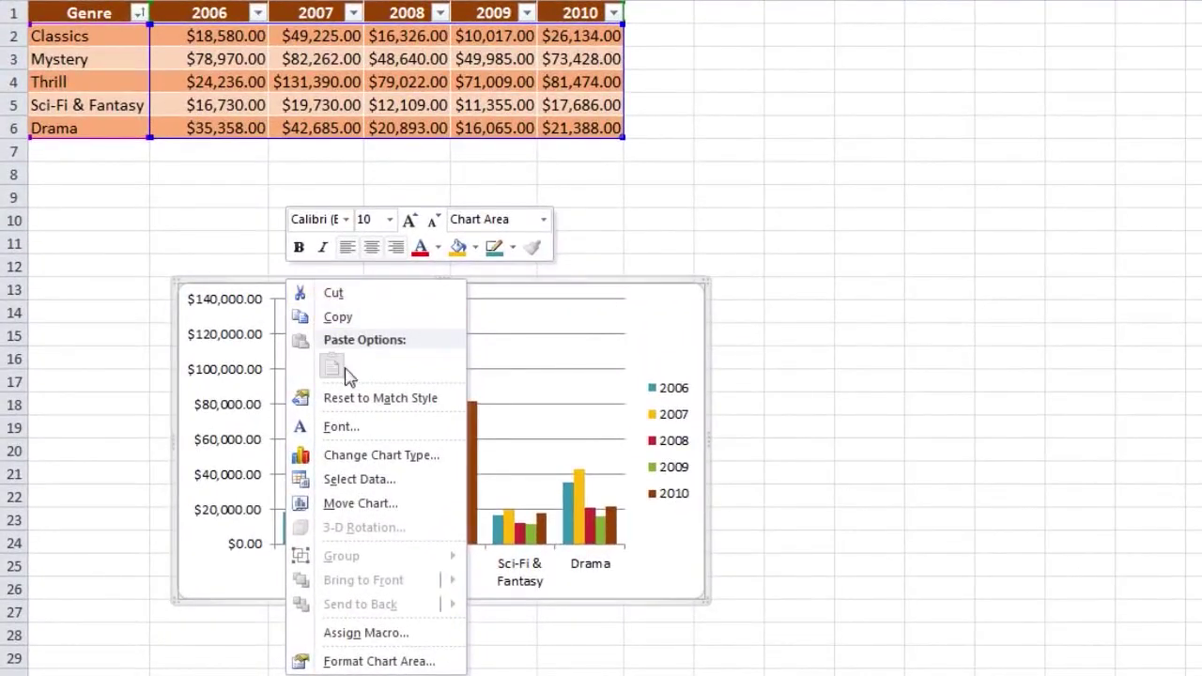
click(385, 458)
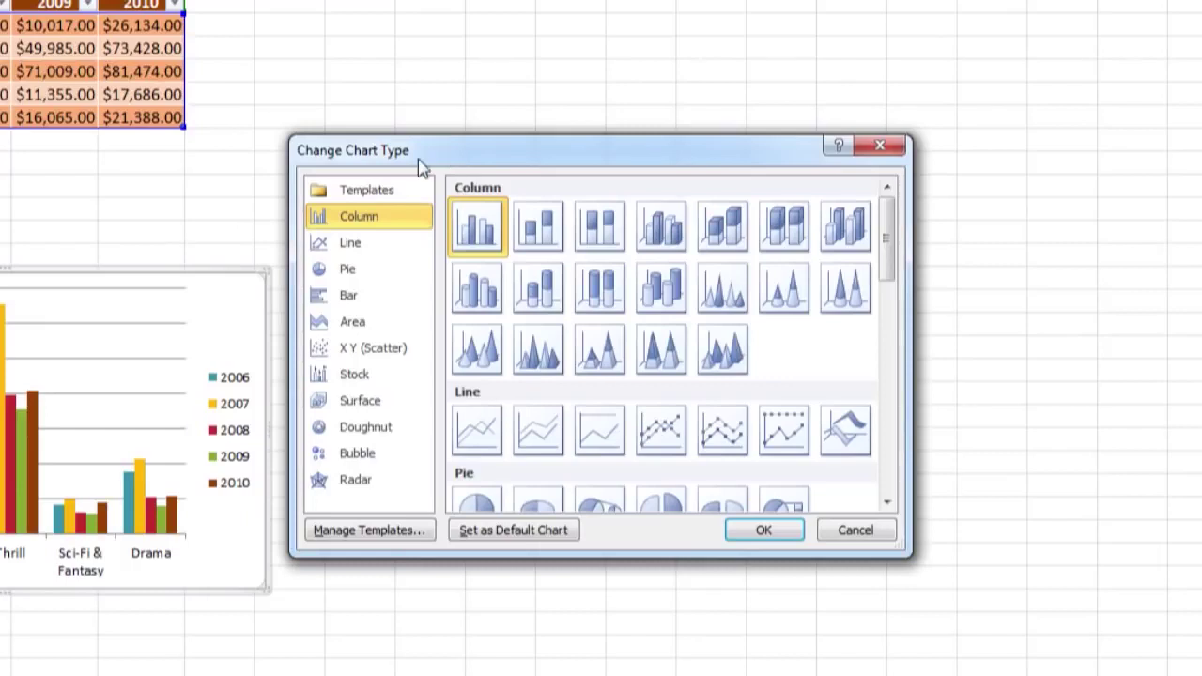
click(386, 246)
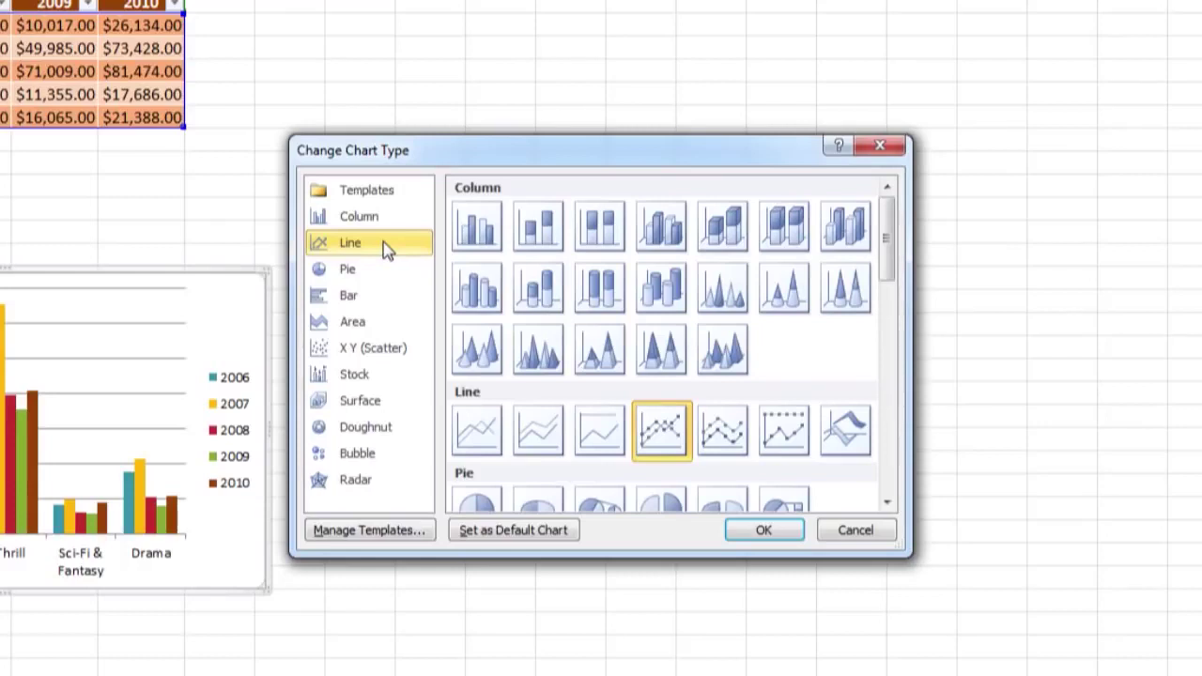
click(378, 271)
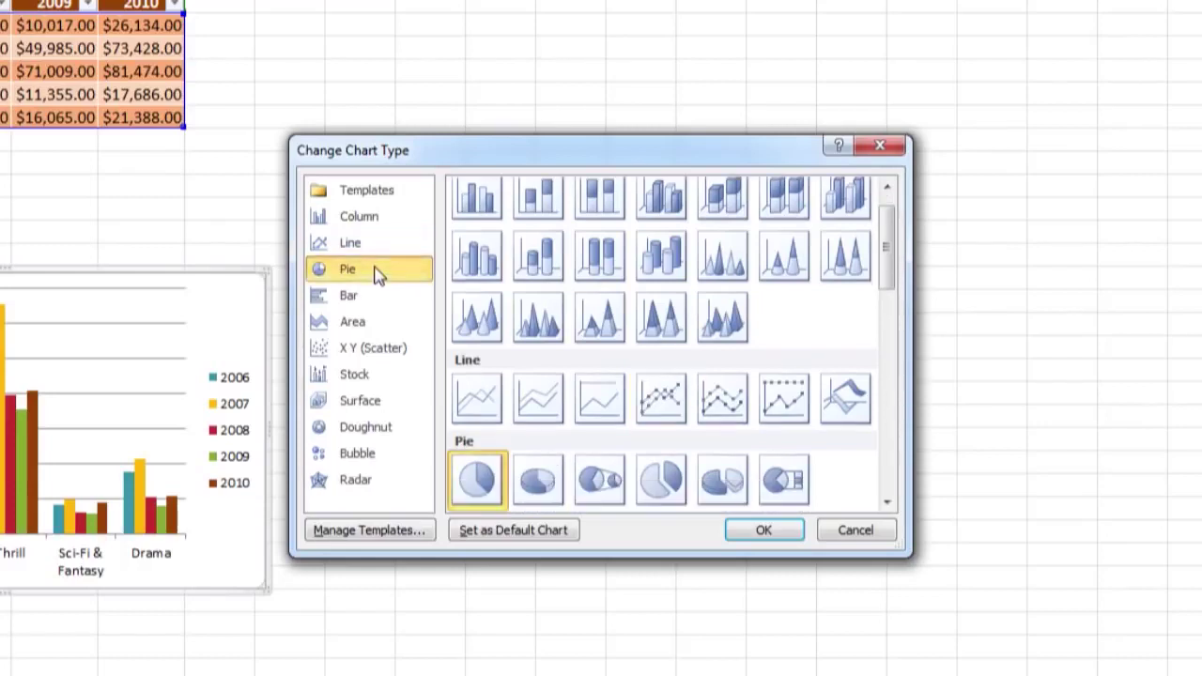
click(766, 532)
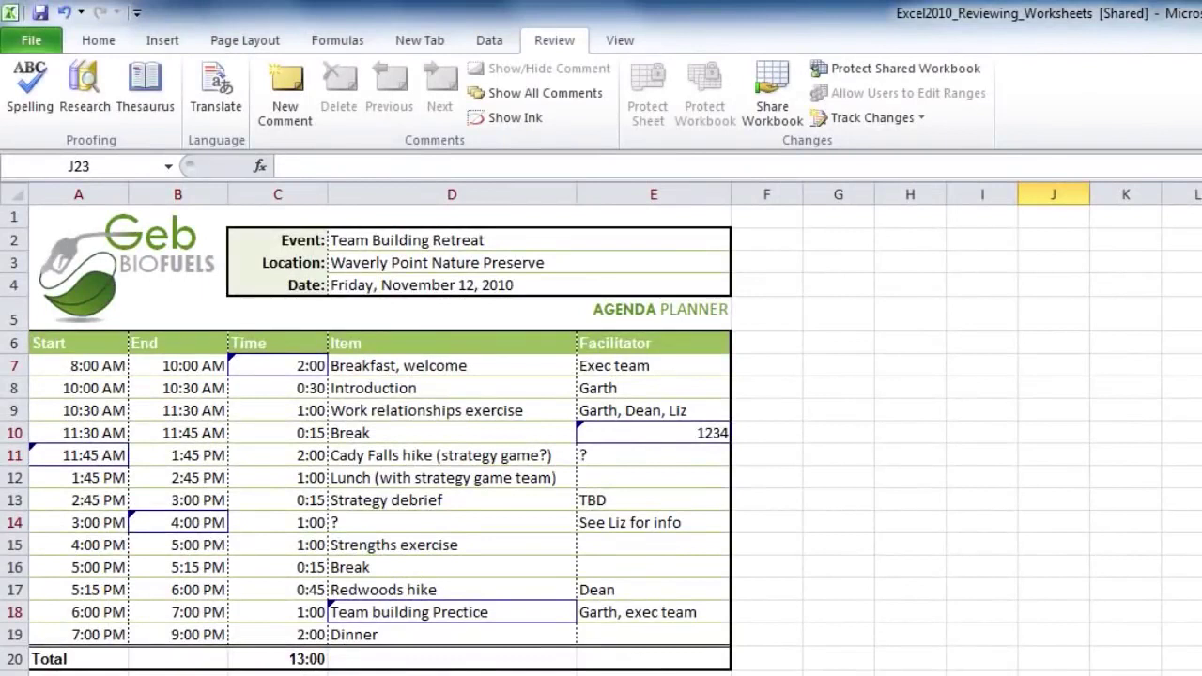
- Examine the highlighted tracked changes in the agenda planner, including the Facilitator, Item and End time cells
click(474, 673)
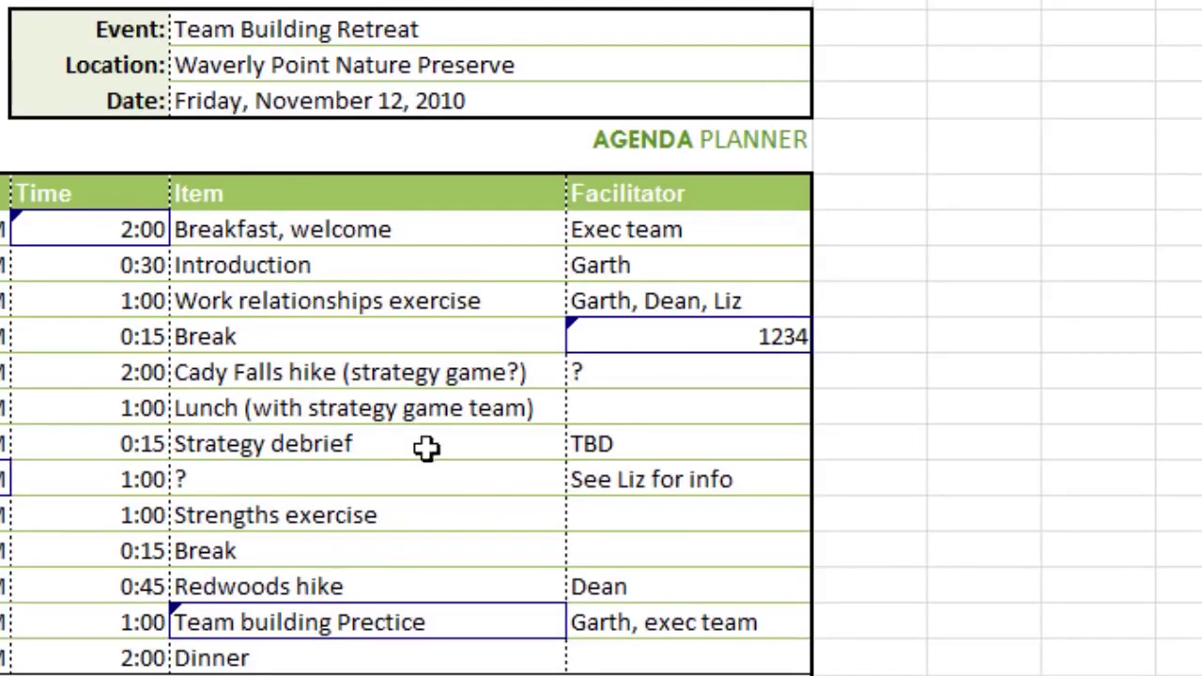
mouse_move(773, 334)
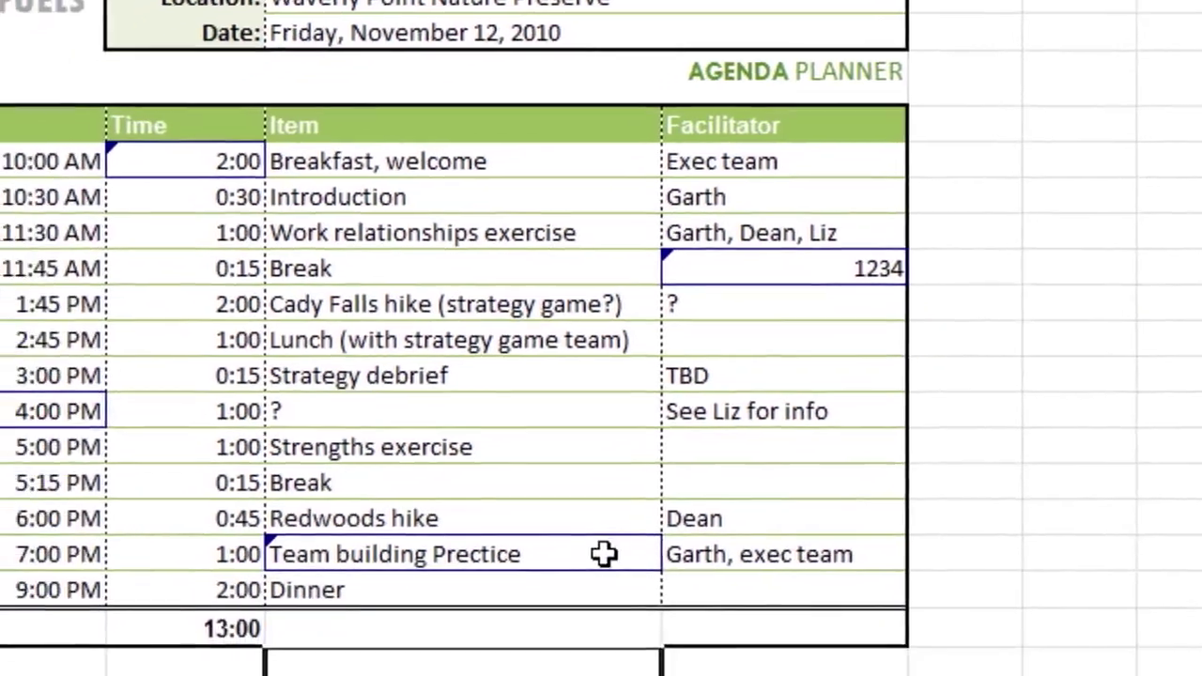
mouse_move(509, 622)
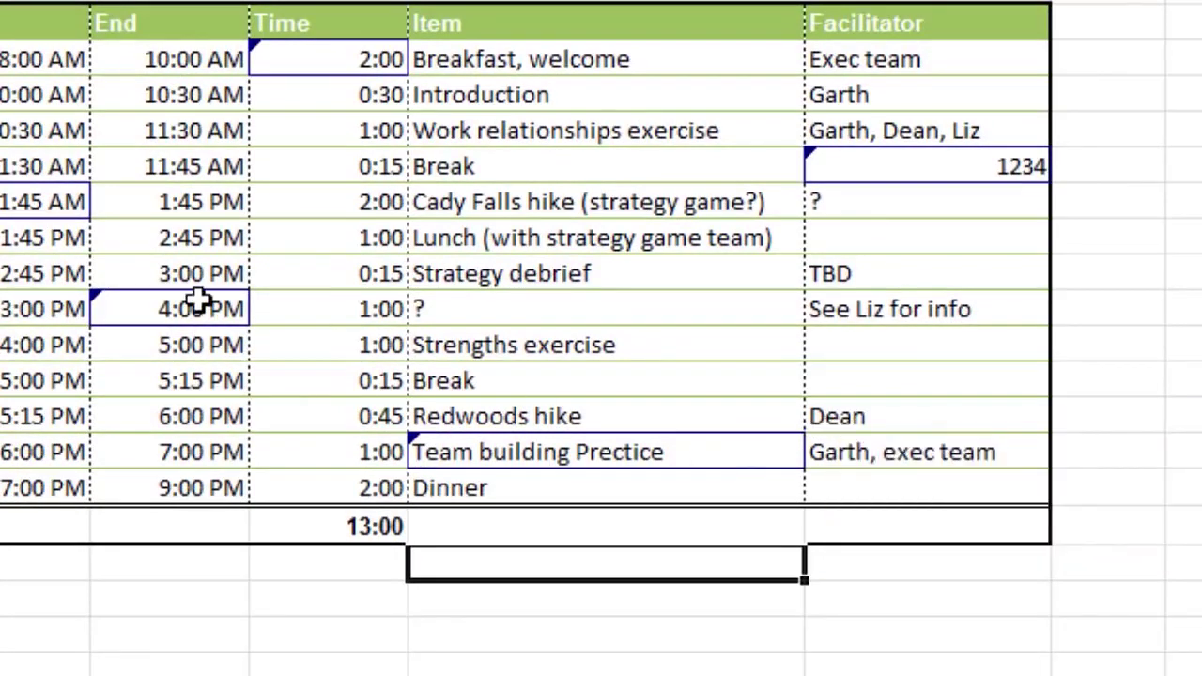
mouse_move(199, 301)
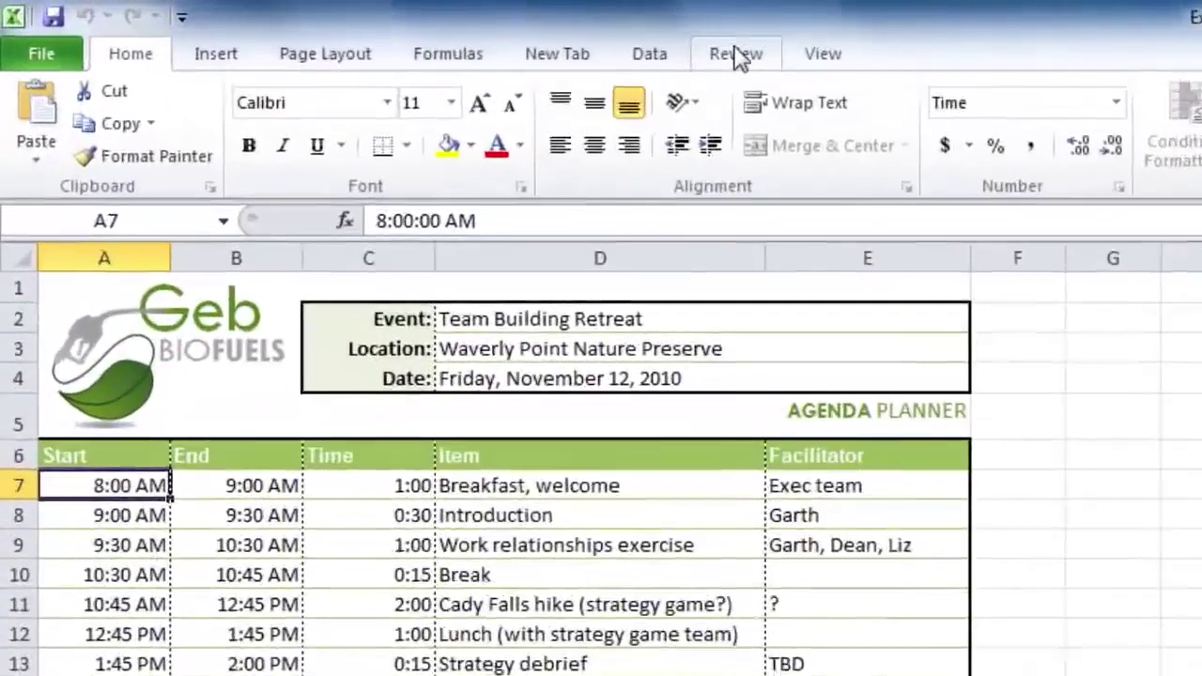
- Turn on change tracking for the workbook, highlighting everyone's changes since the last save on screen
click(555, 35)
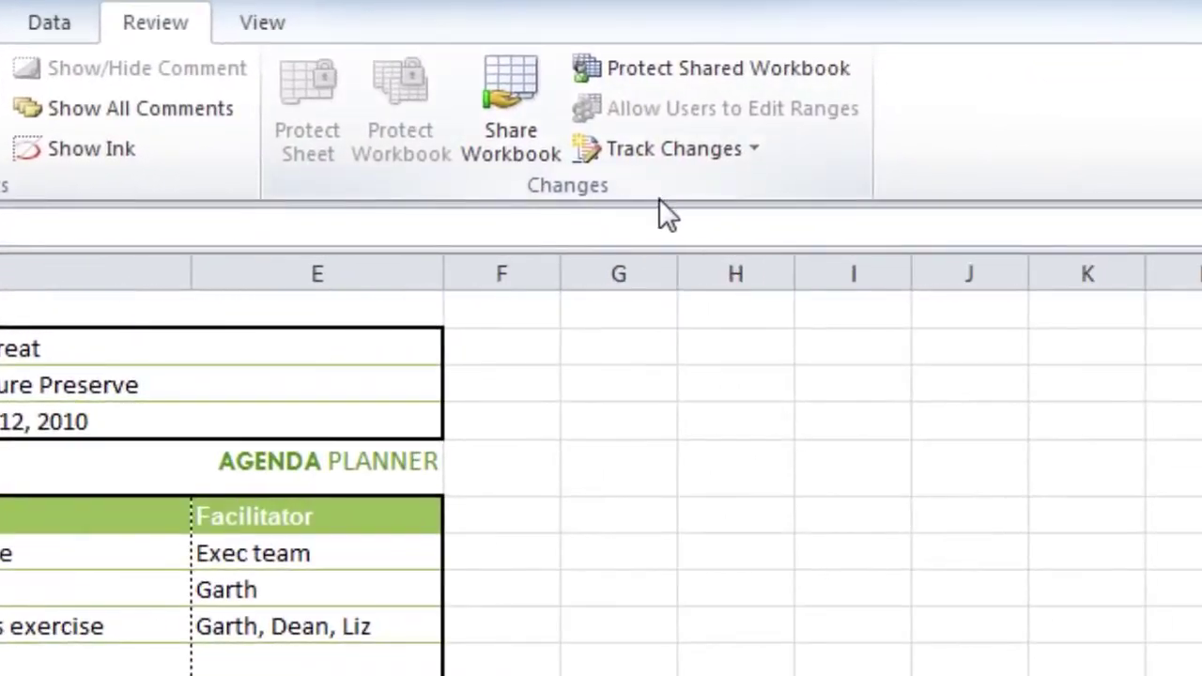
click(752, 147)
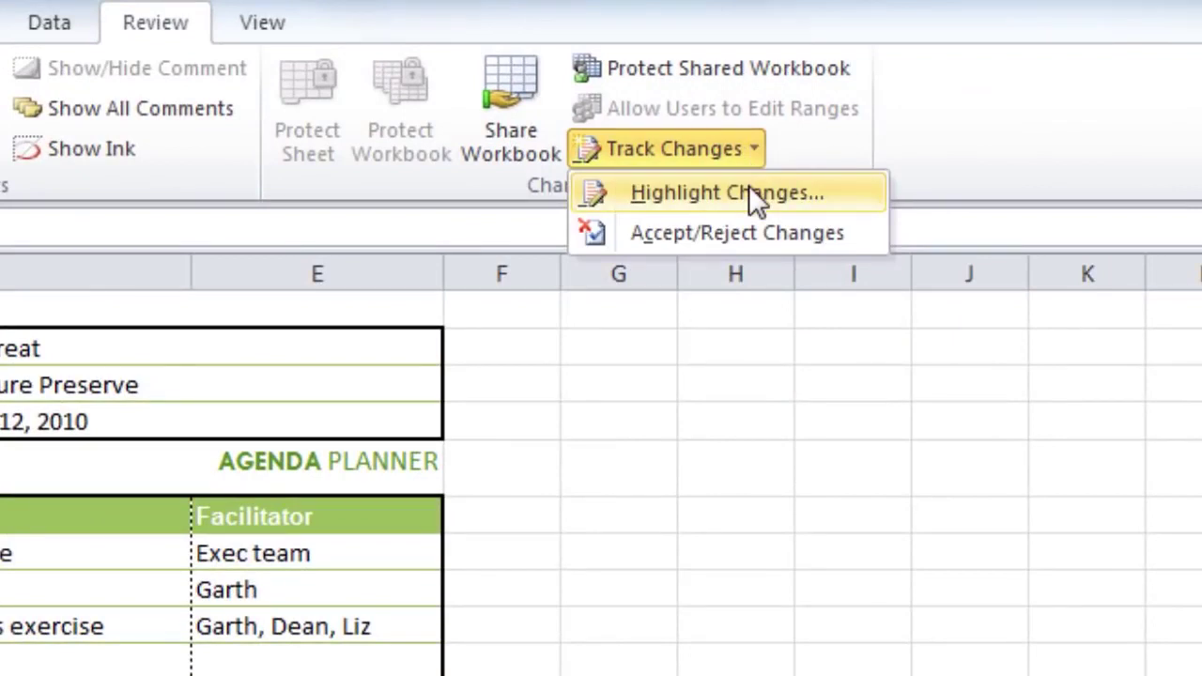
click(751, 190)
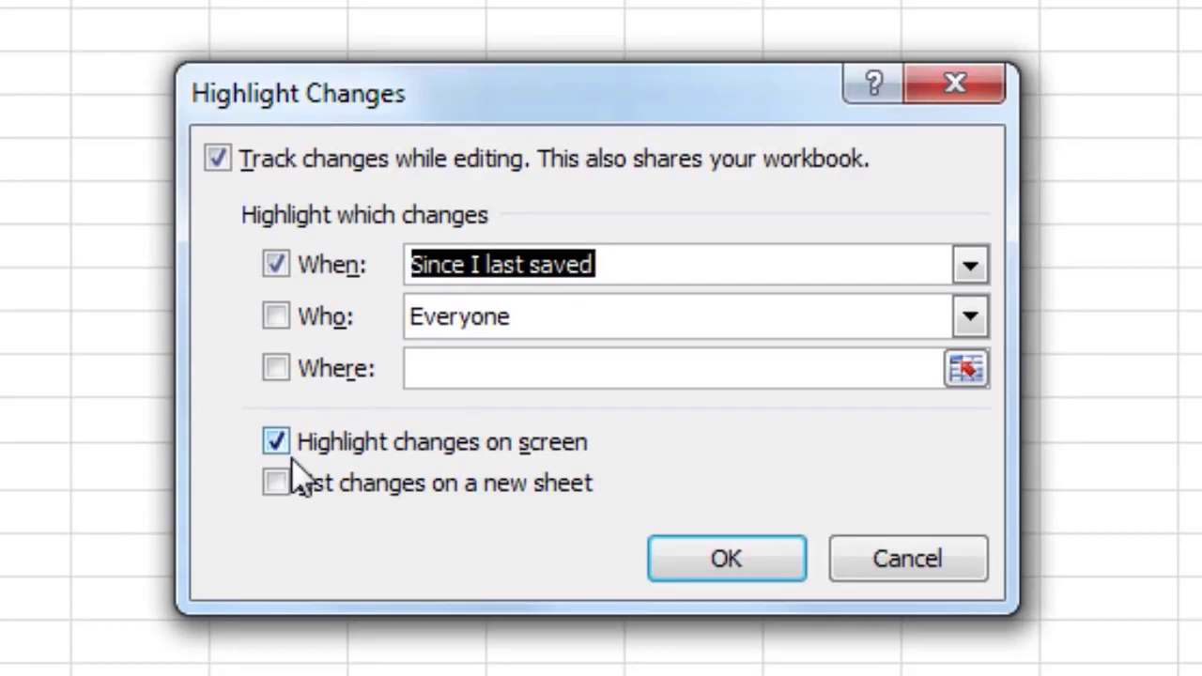
click(755, 551)
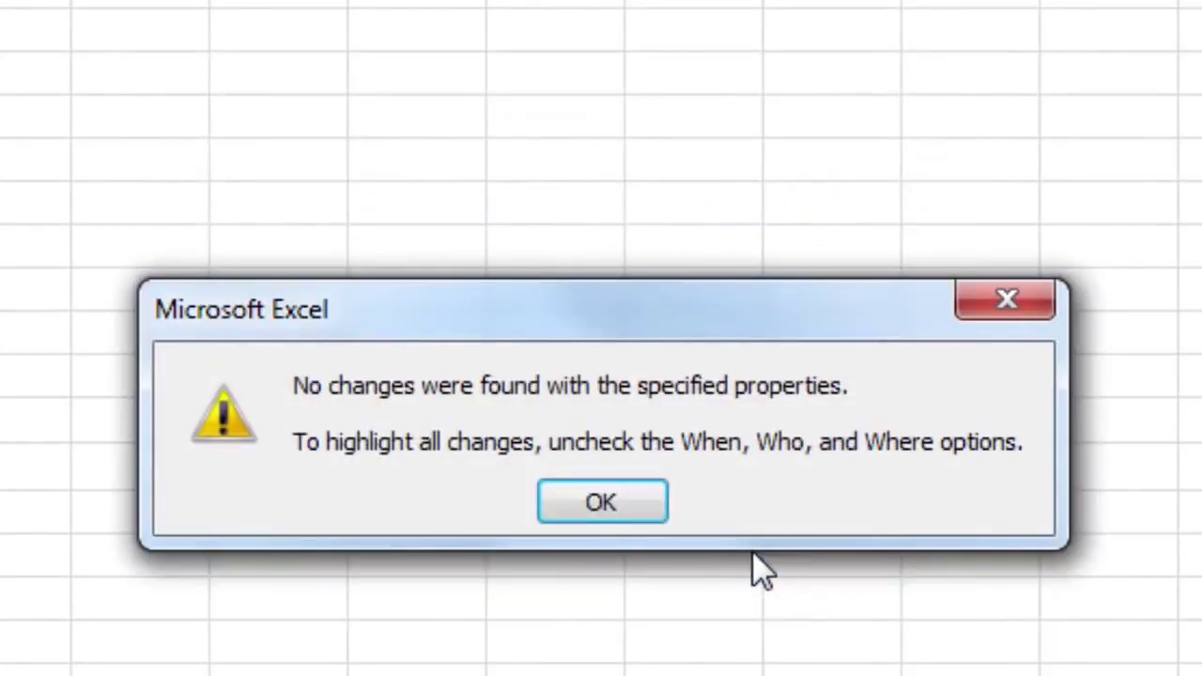
click(620, 494)
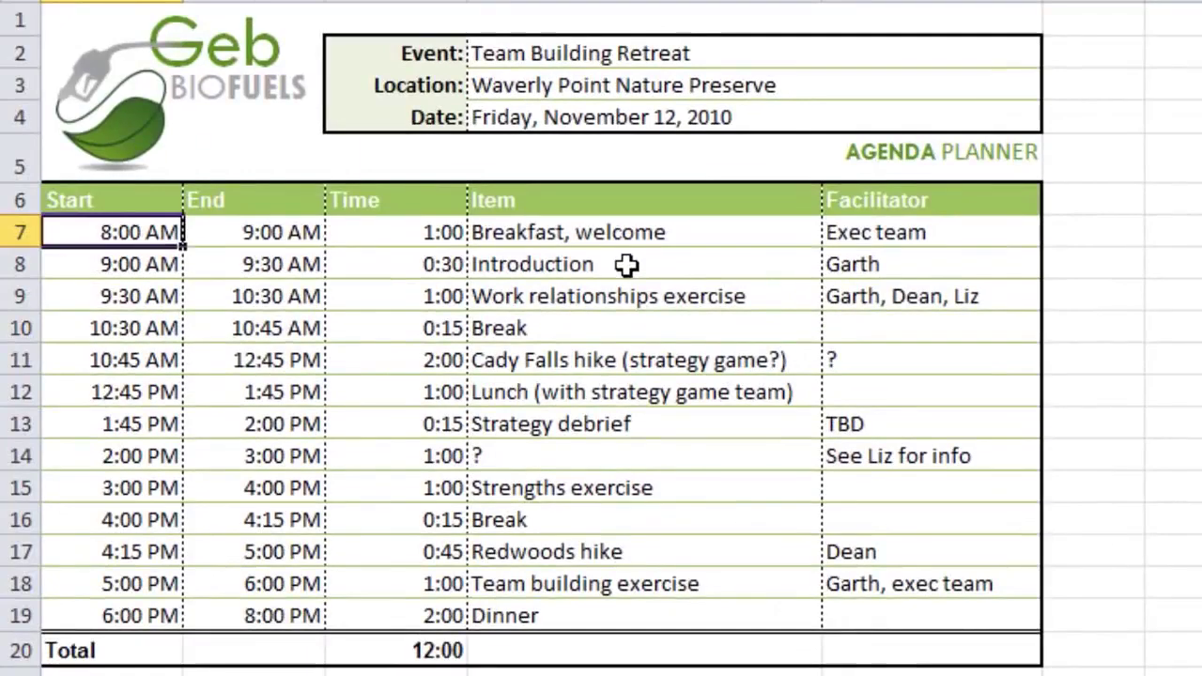
- Replace the Introduction item in cell D8 with "Production" and view its tracked change marker
double_click(627, 264)
drag(627, 264, 471, 264)
text(Production)
click(591, 328)
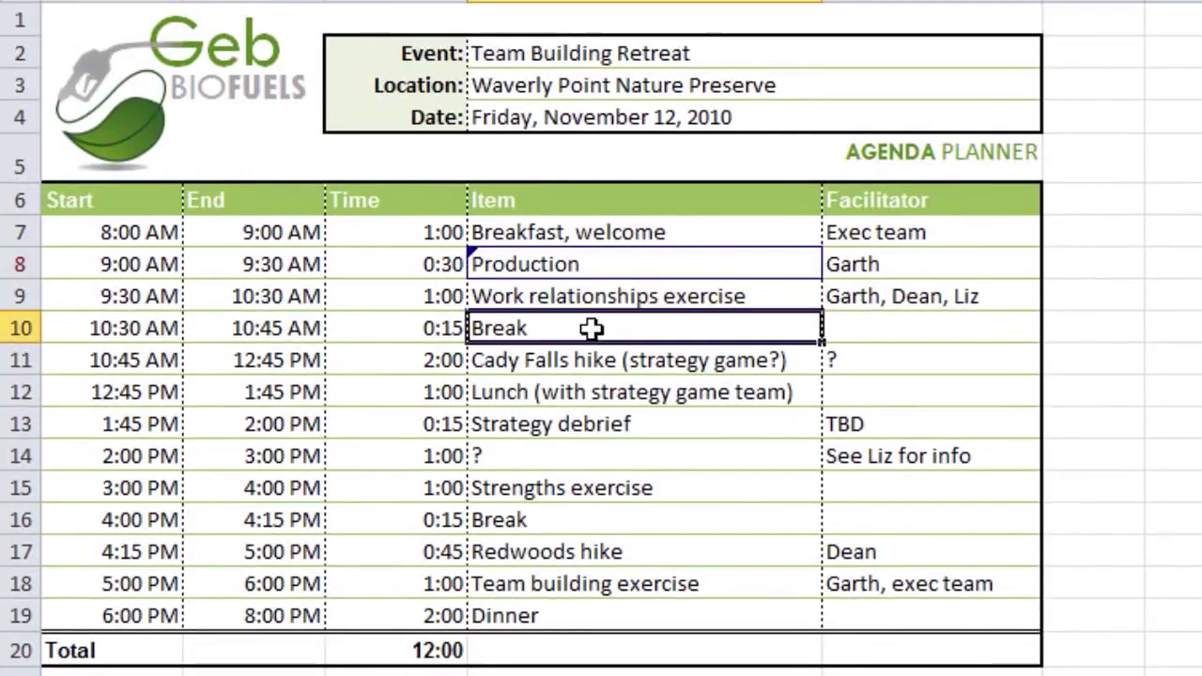
mouse_move(487, 264)
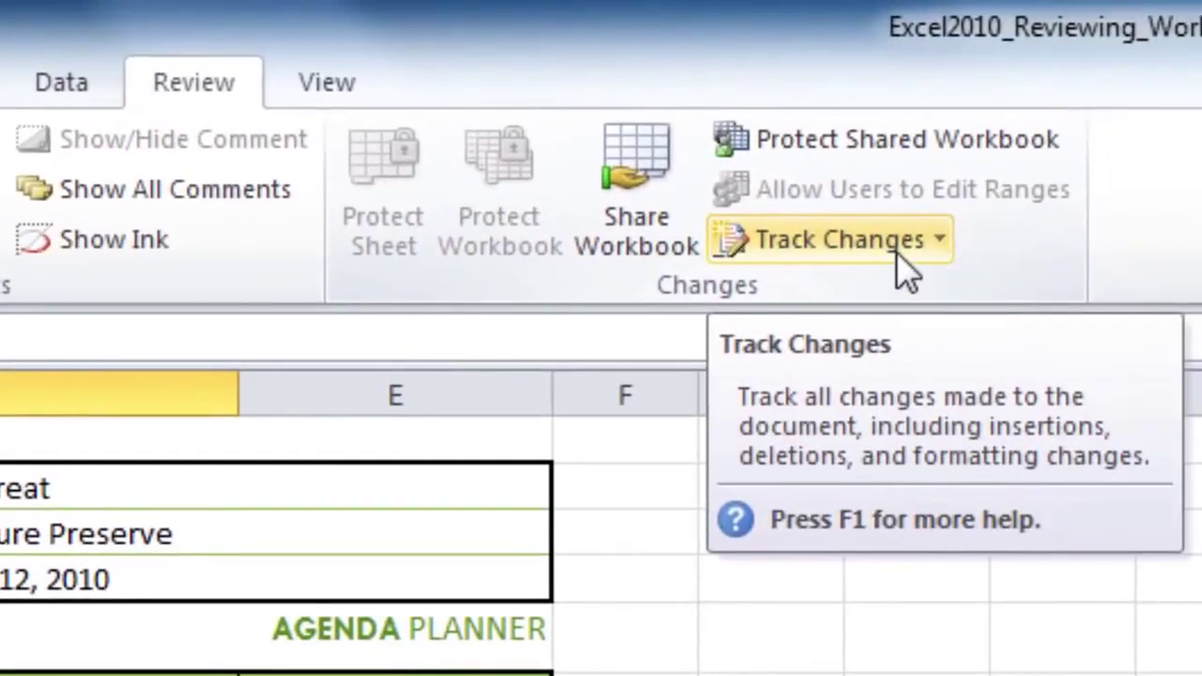
- Turn off change tracking and remove the workbook from shared use
click(916, 250)
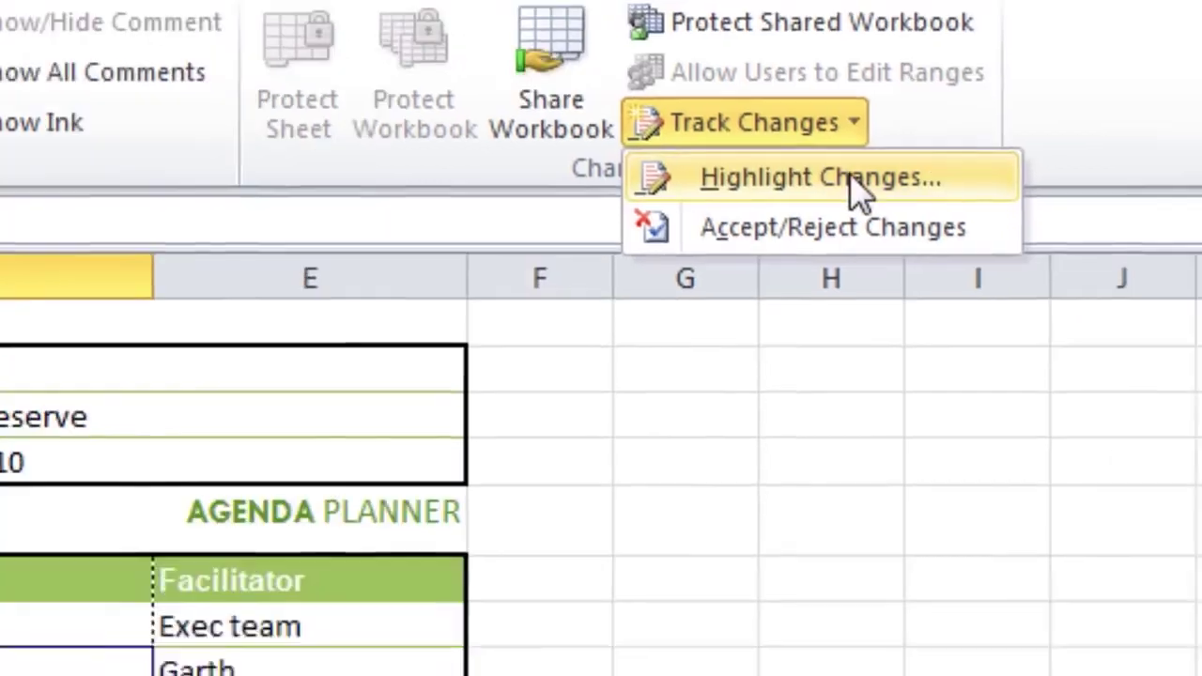
click(937, 293)
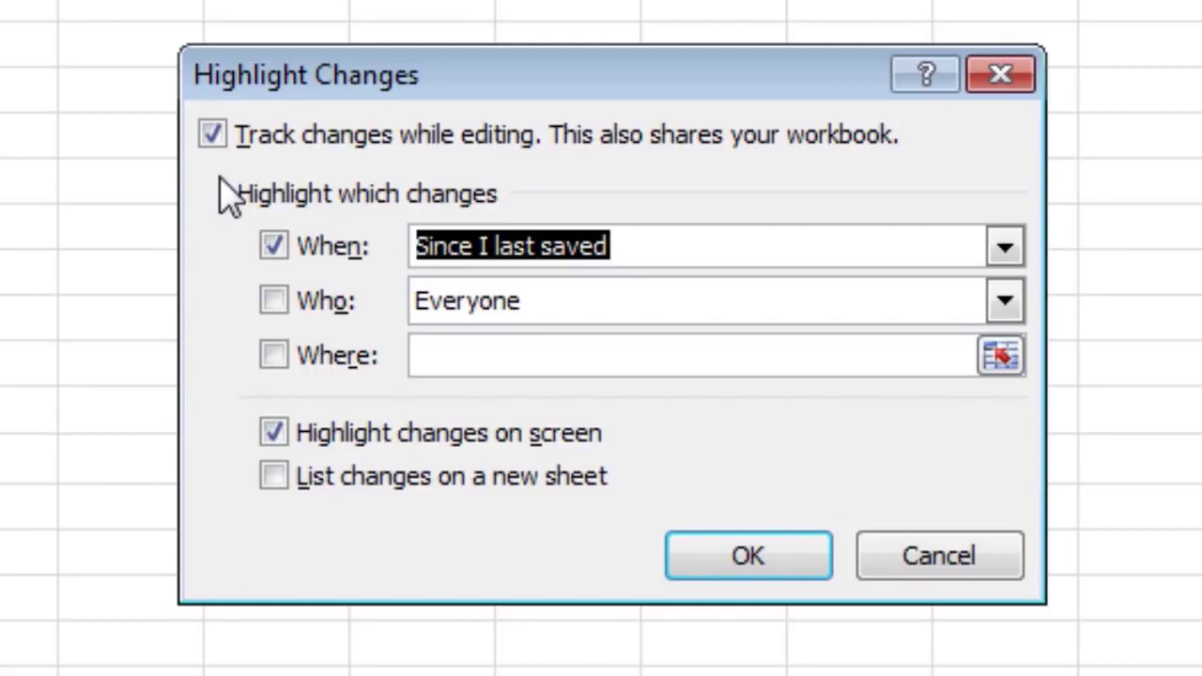
click(213, 134)
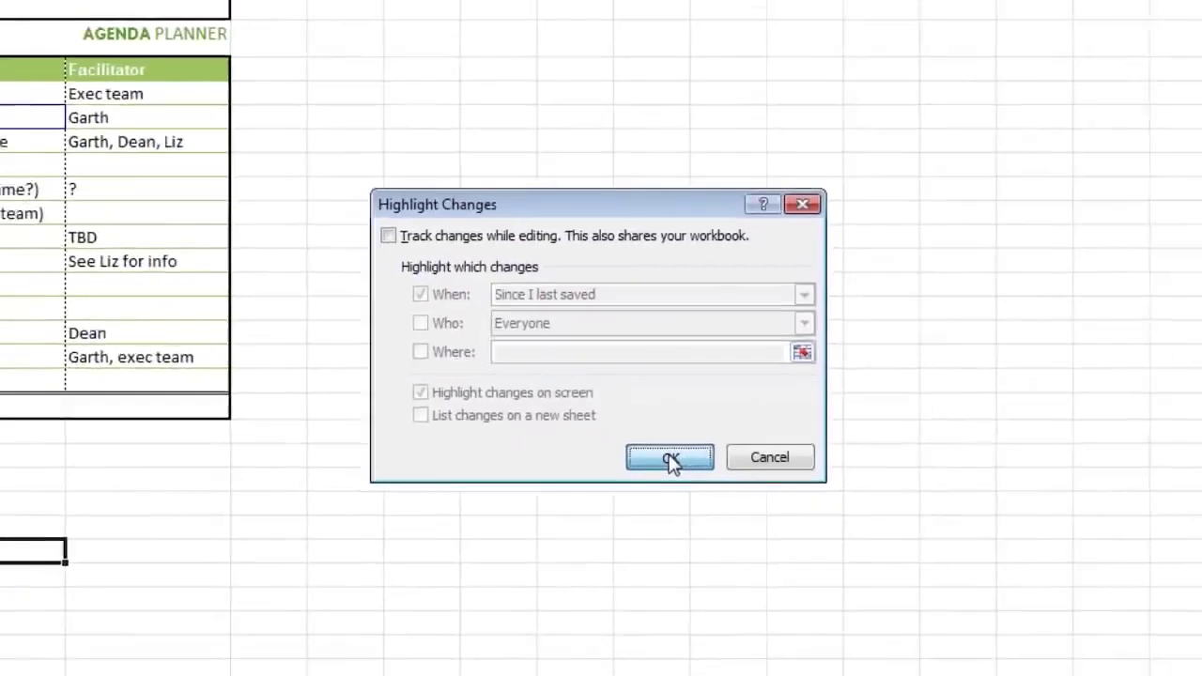
click(749, 559)
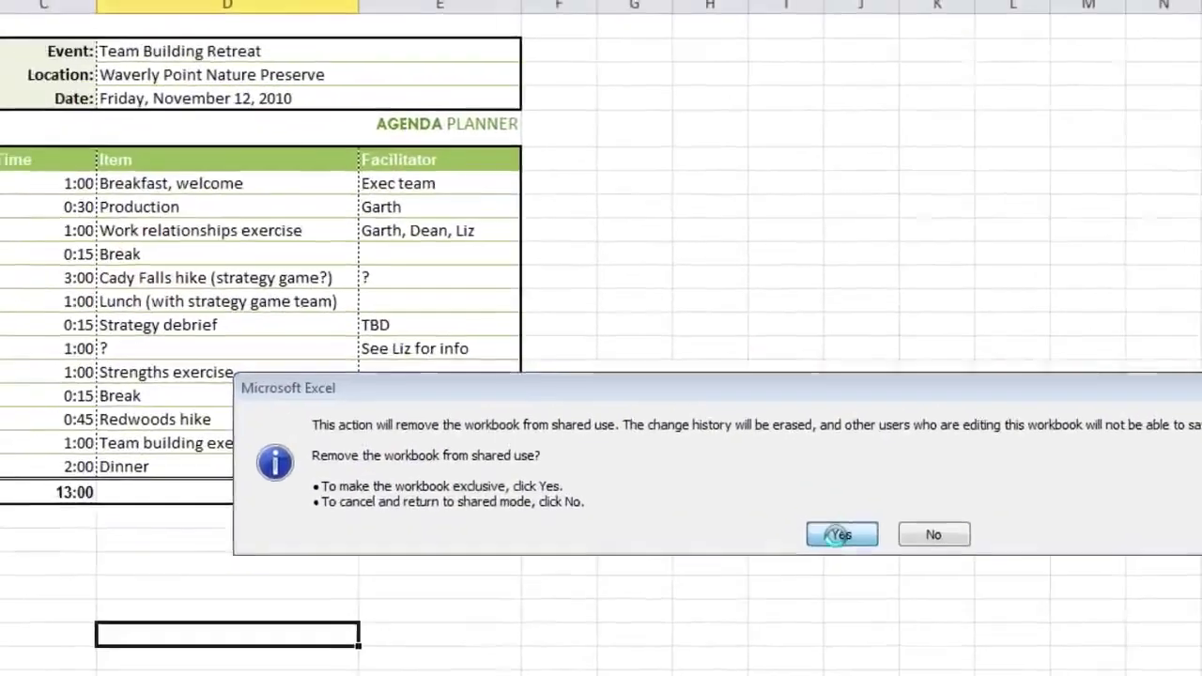
click(839, 535)
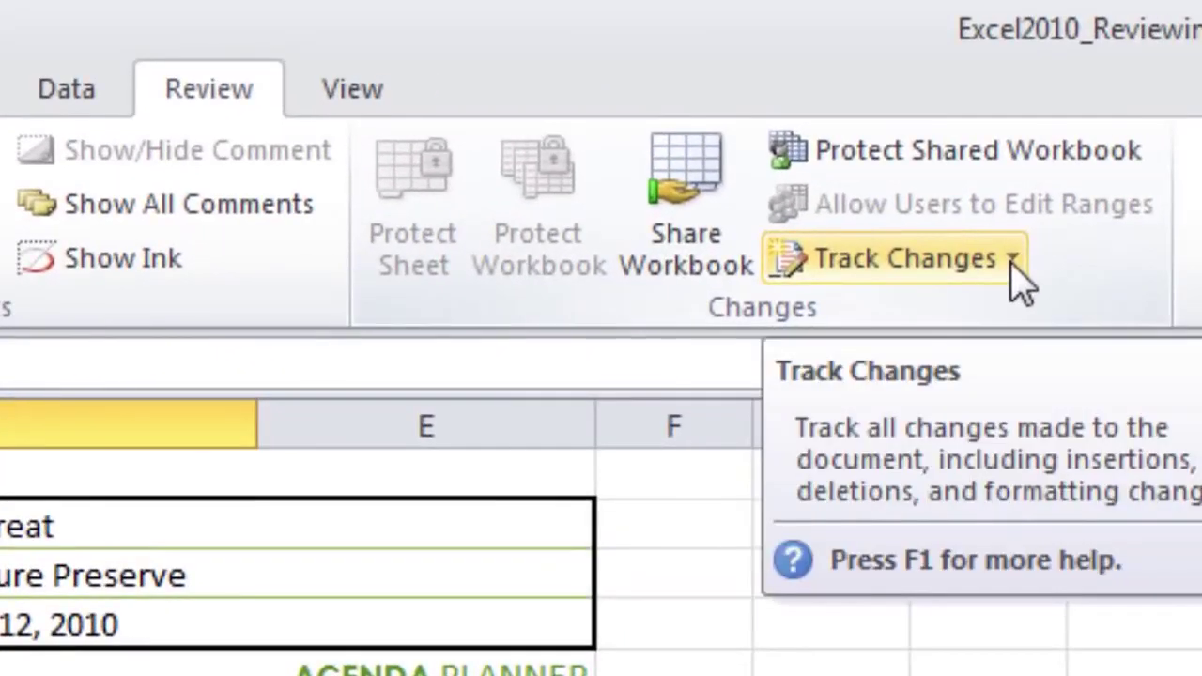
- Start the accept/reject review of tracked changes not yet reviewed
click(1014, 266)
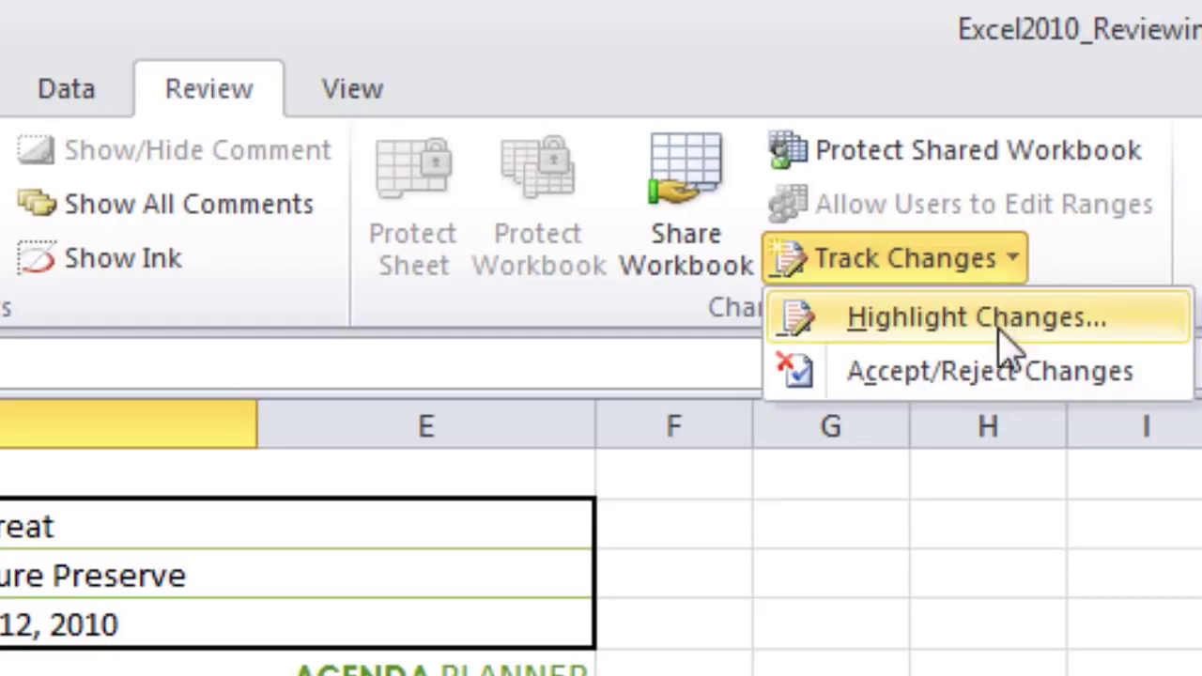
click(1020, 381)
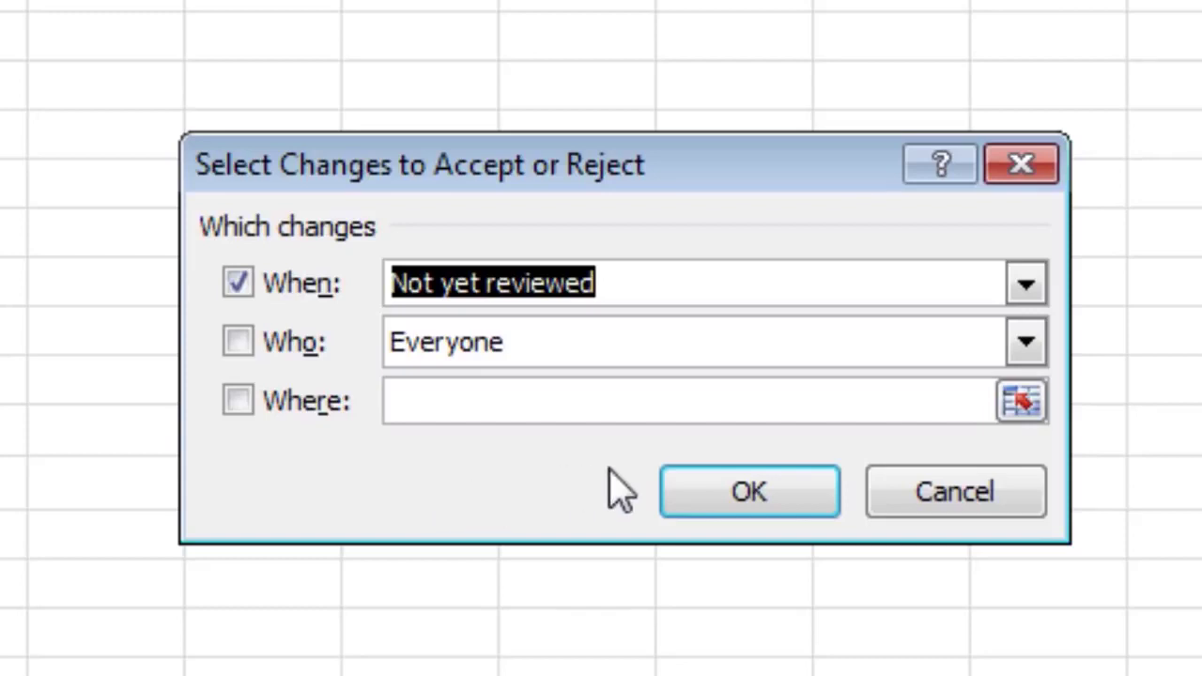
click(731, 512)
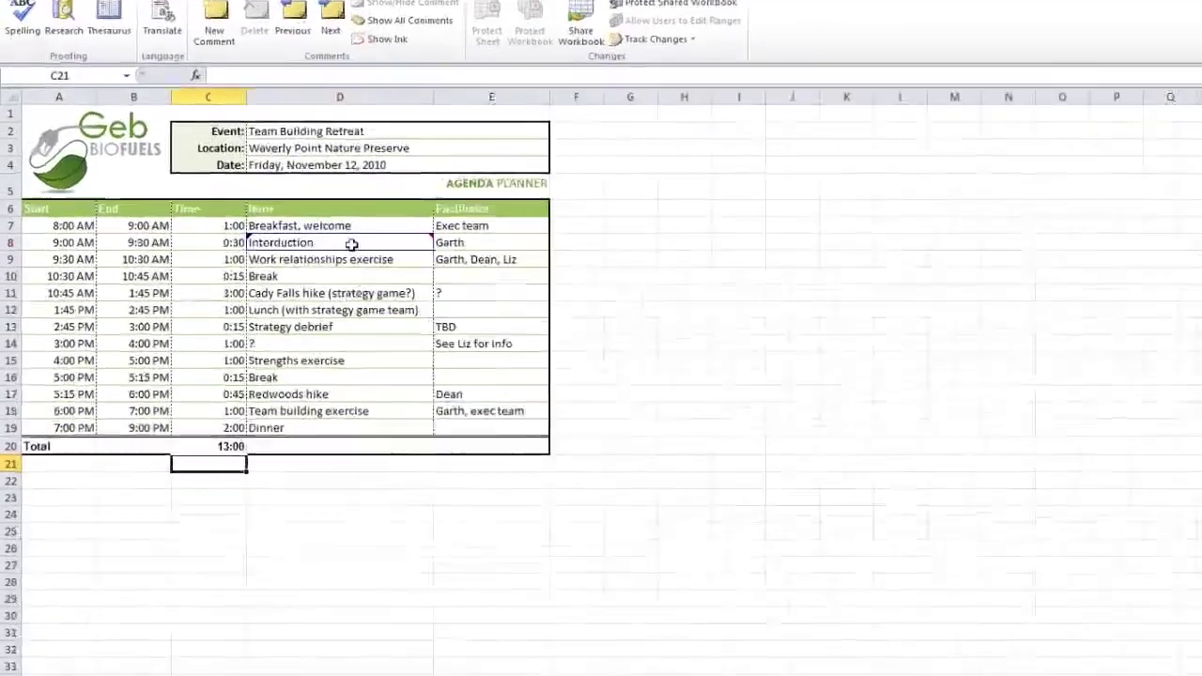
- Display the change details and comment attached to cell D8
mouse_move(351, 245)
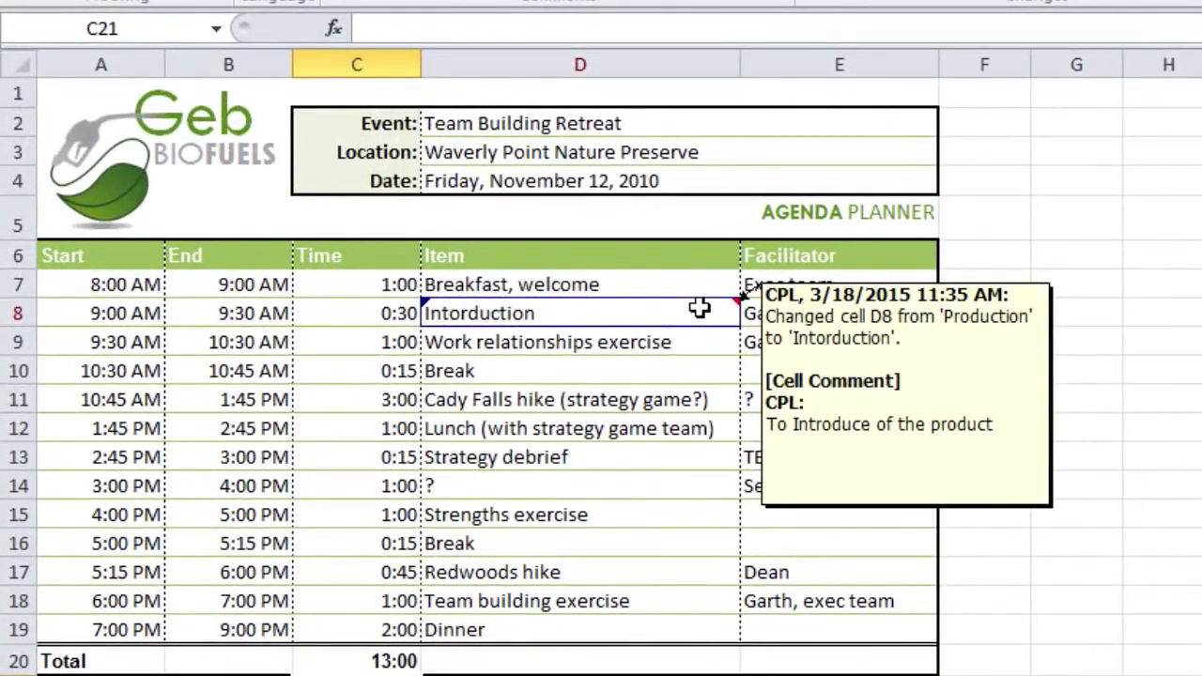
click(700, 309)
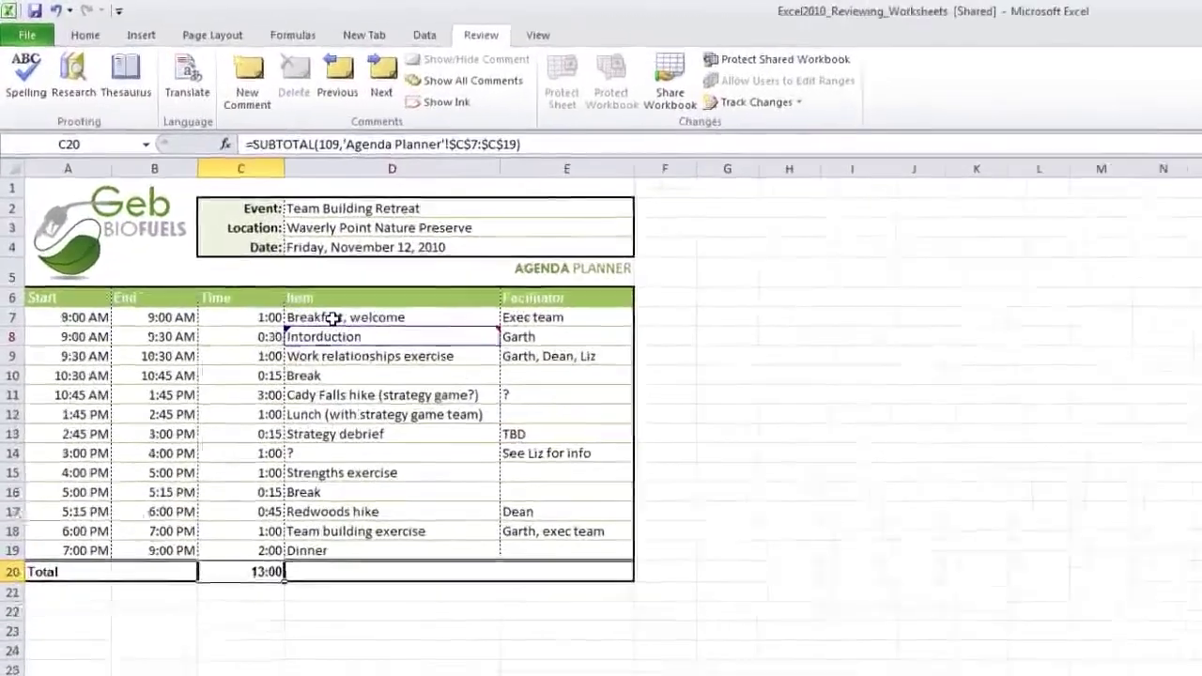
- Add the comment "Welcome Presentation on arriving" to the "Breakfast, welcome" cell D7
click(214, 205)
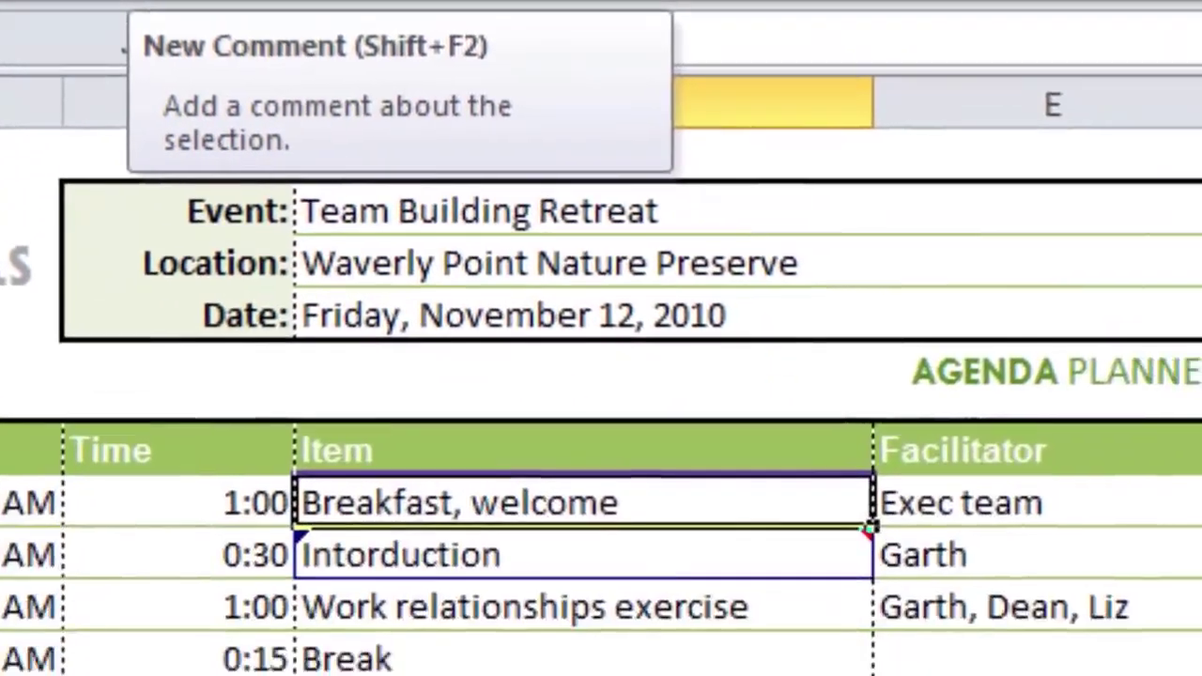
click(406, 218)
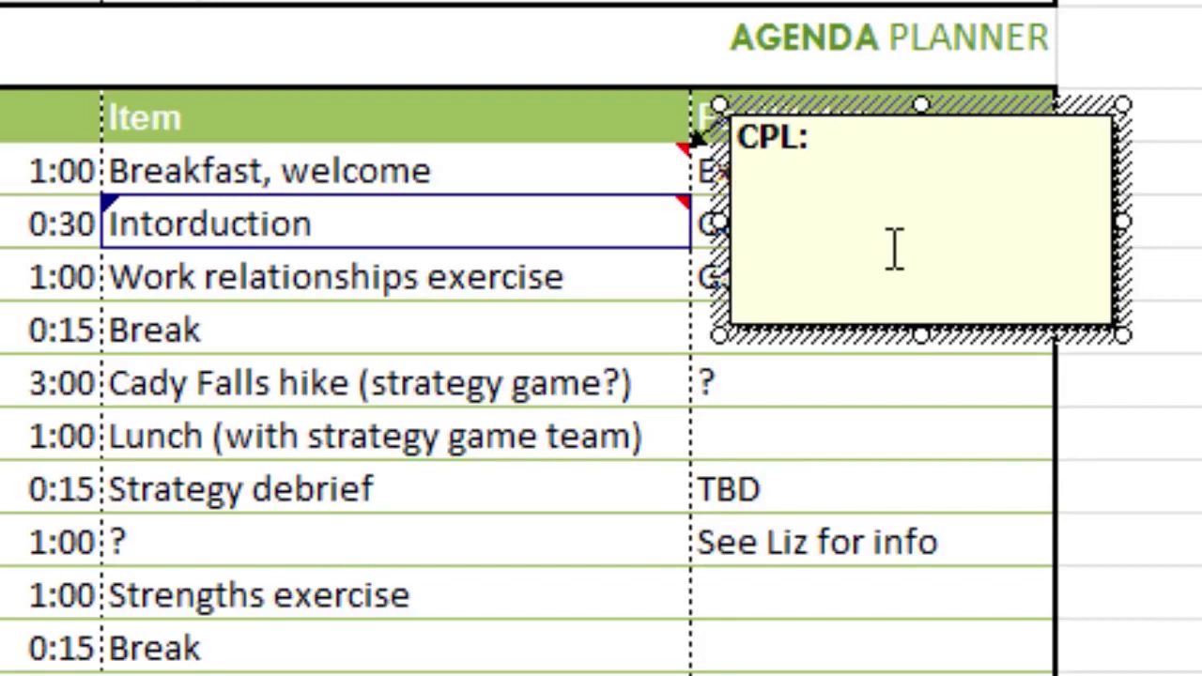
text(Welcome Presen)
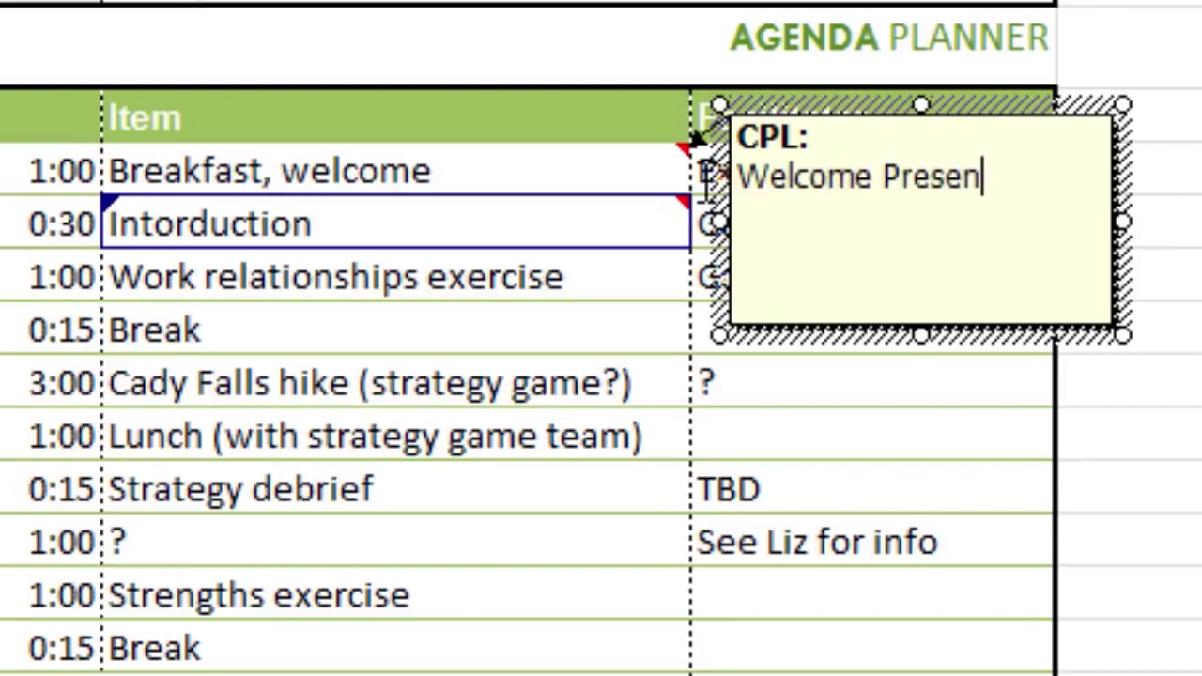
text(tation on arriving)
click(676, 155)
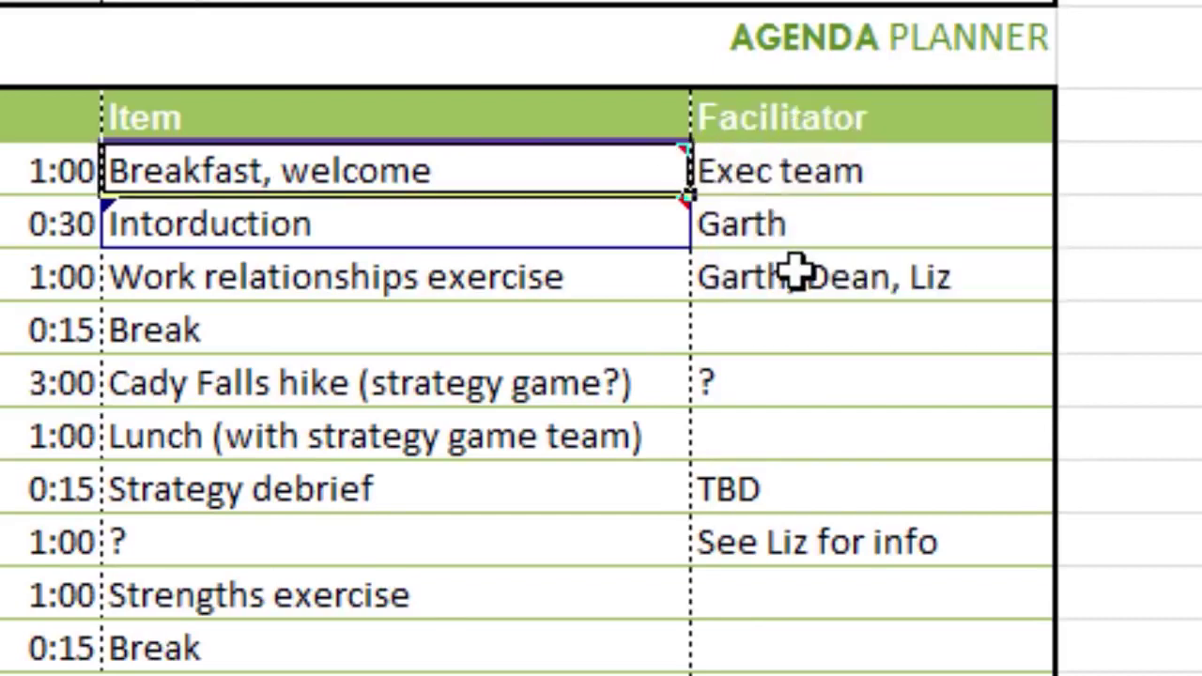
click(774, 207)
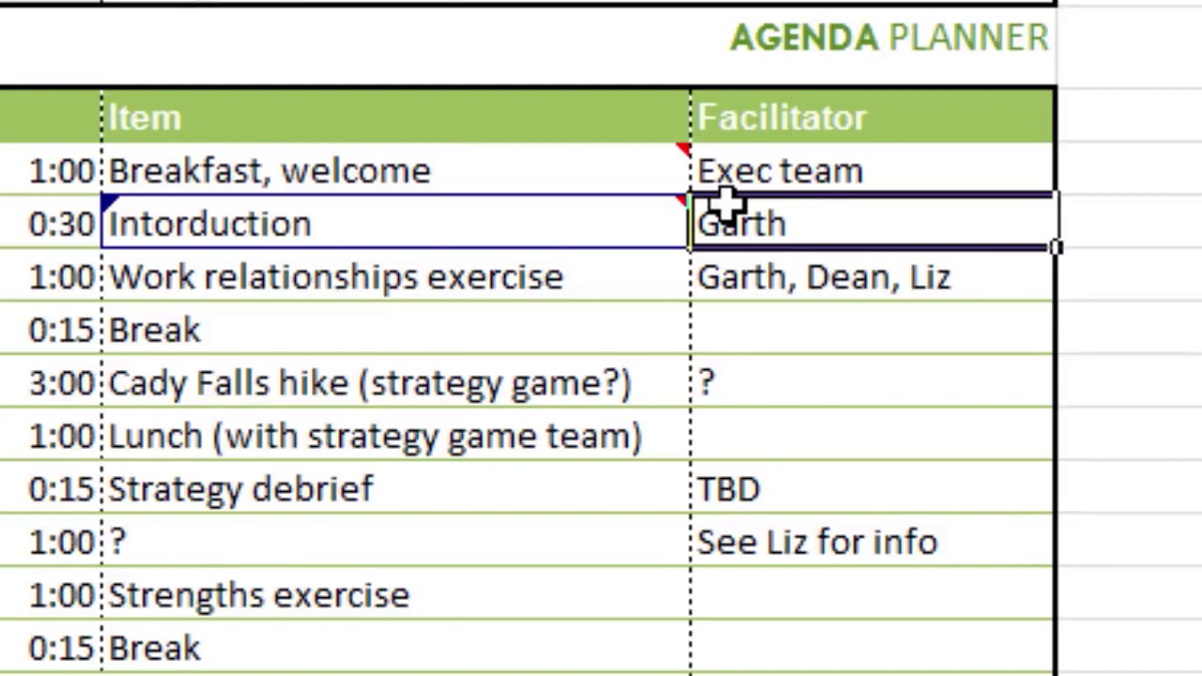
mouse_move(633, 182)
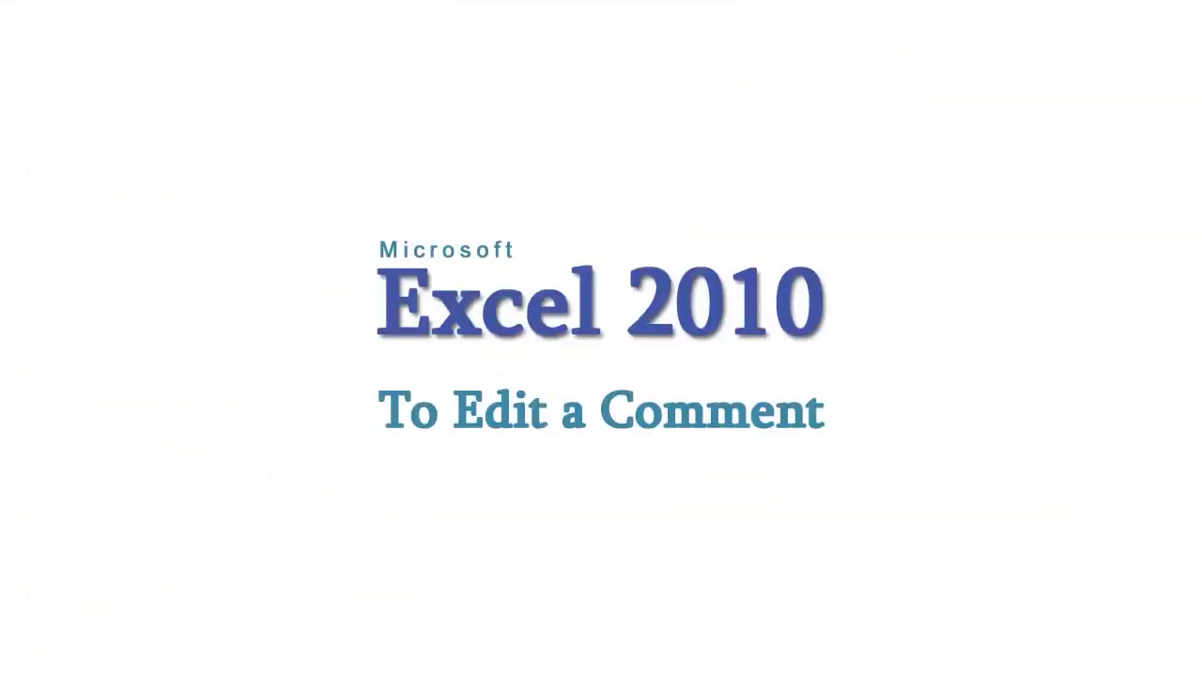
- Open the comment on cell D8 for editing
click(553, 388)
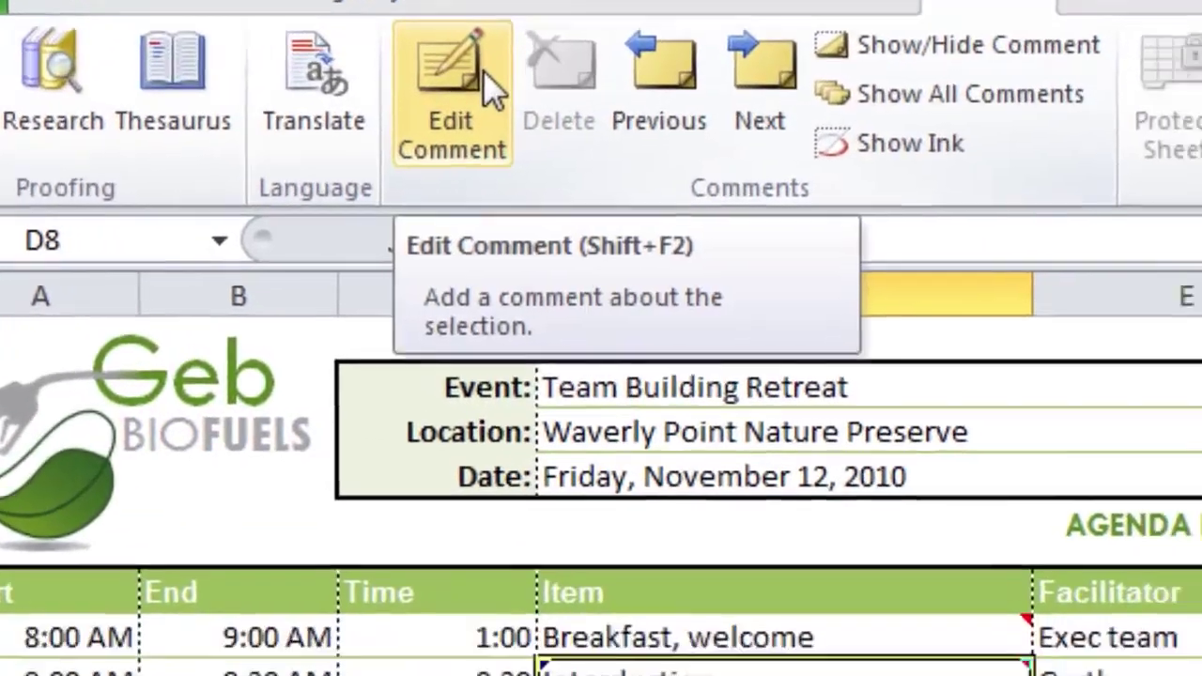
click(572, 155)
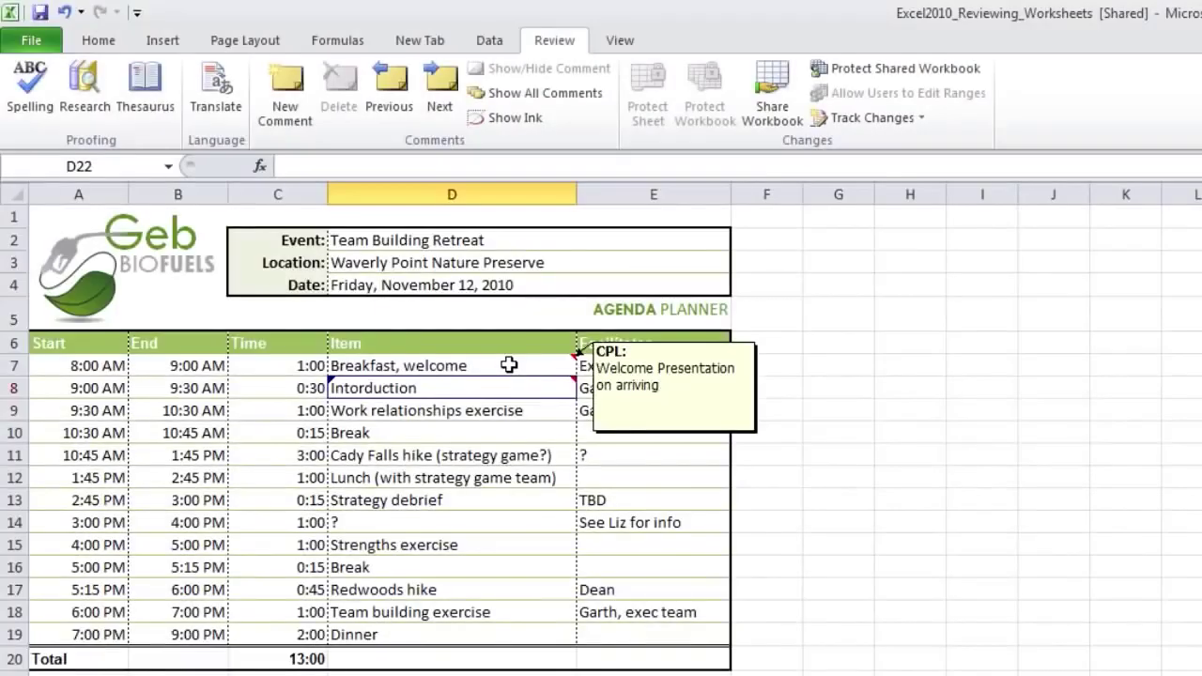
- Toggle the display of the comment attached to the "Breakfast, welcome" cell D7
click(508, 366)
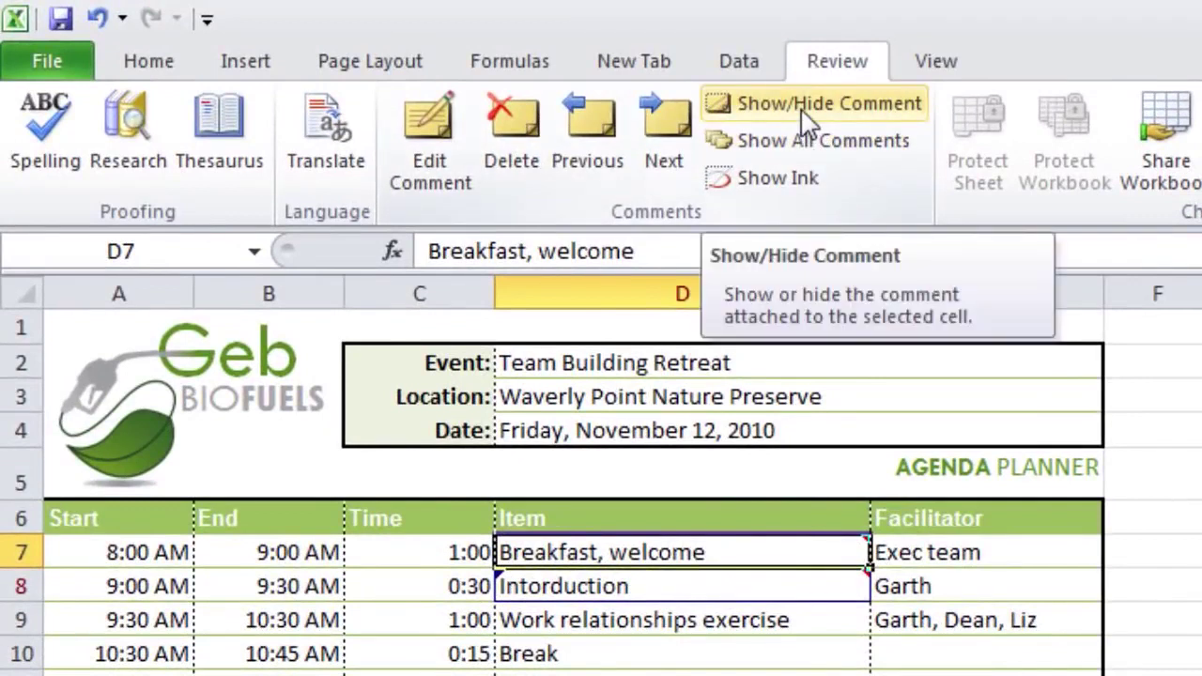
click(805, 110)
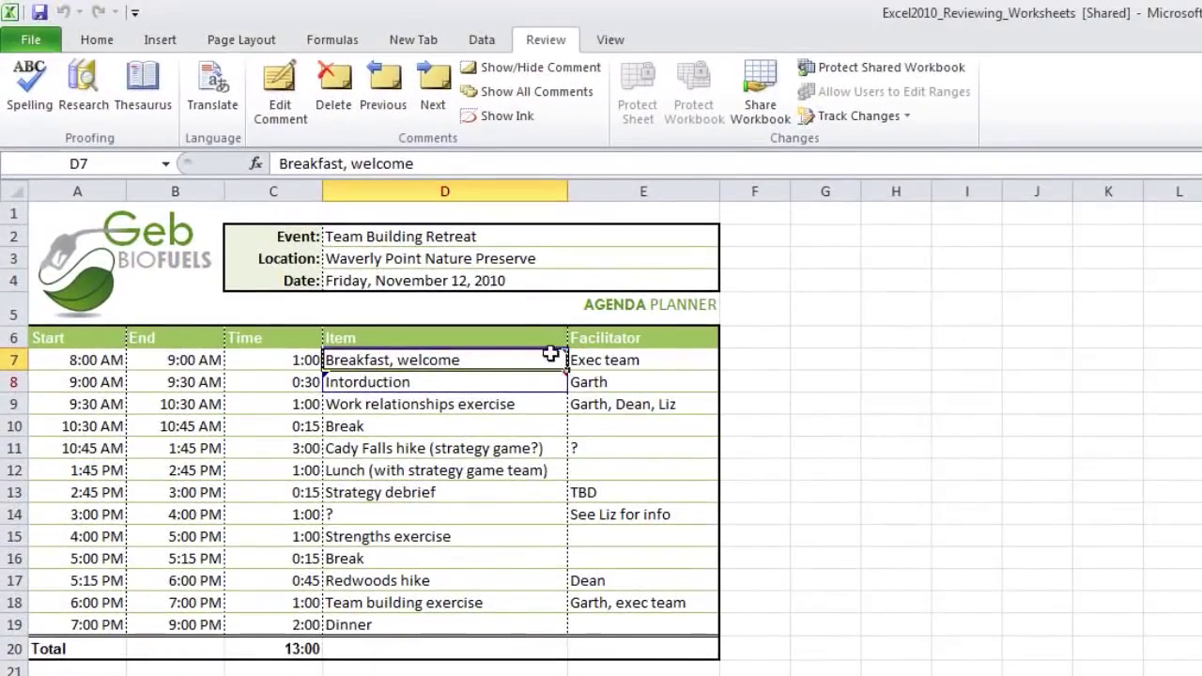
mouse_move(550, 350)
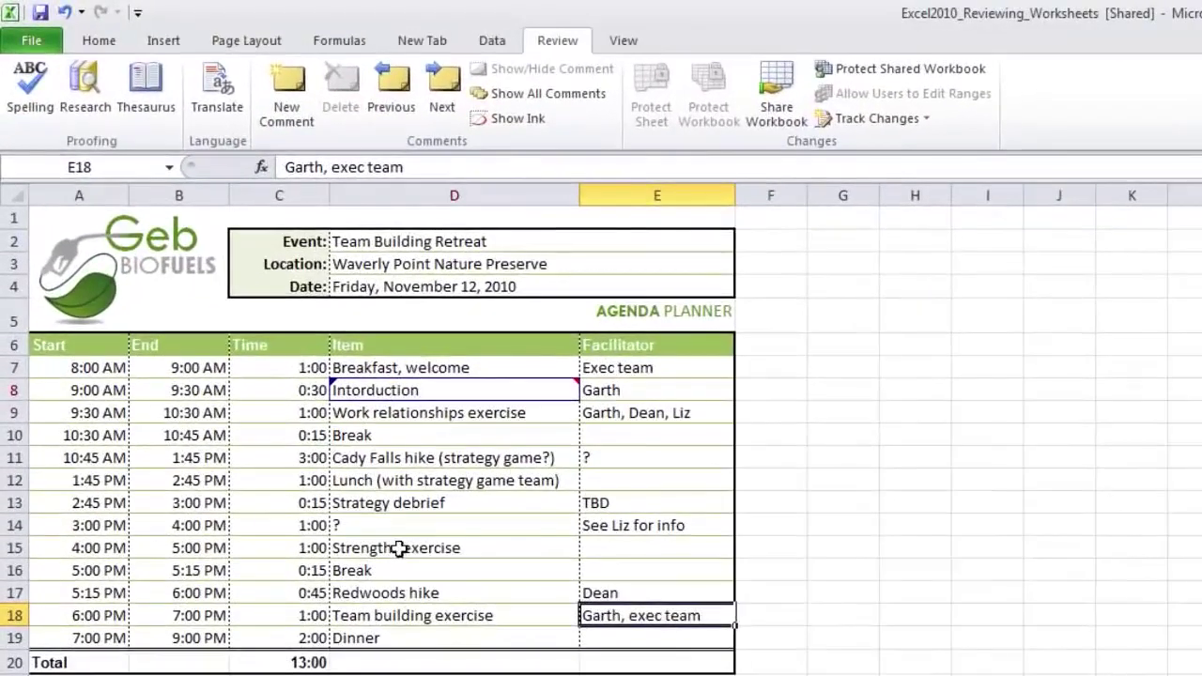
- Run a spelling check from the "Strengths exercise" cell and browse the suggested replacements for "Geb"
click(354, 473)
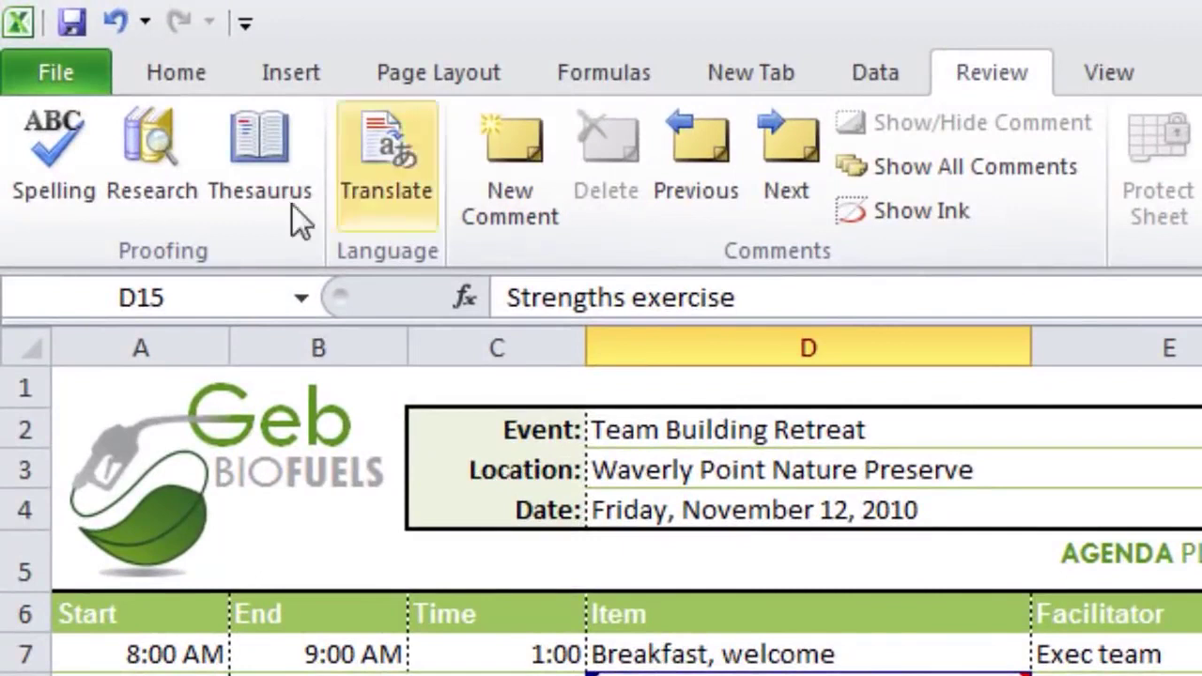
click(43, 200)
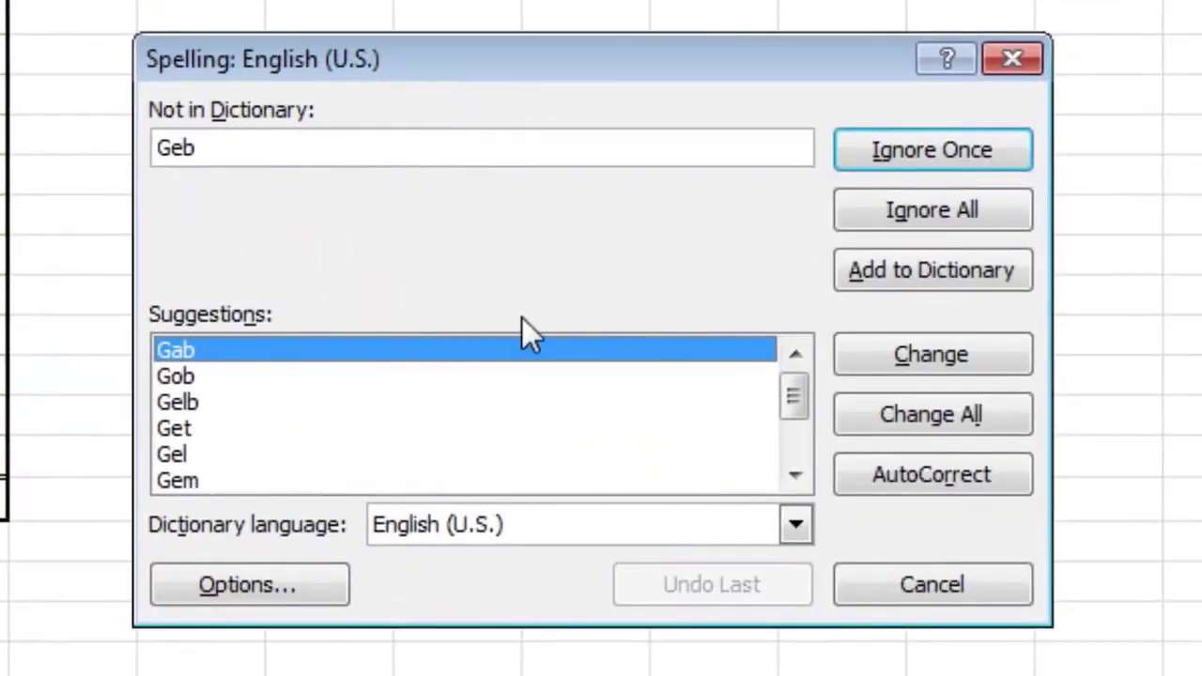
mouse_move(797, 398)
mouse_down()
mouse_move(793, 434)
mouse_move(796, 397)
mouse_up()
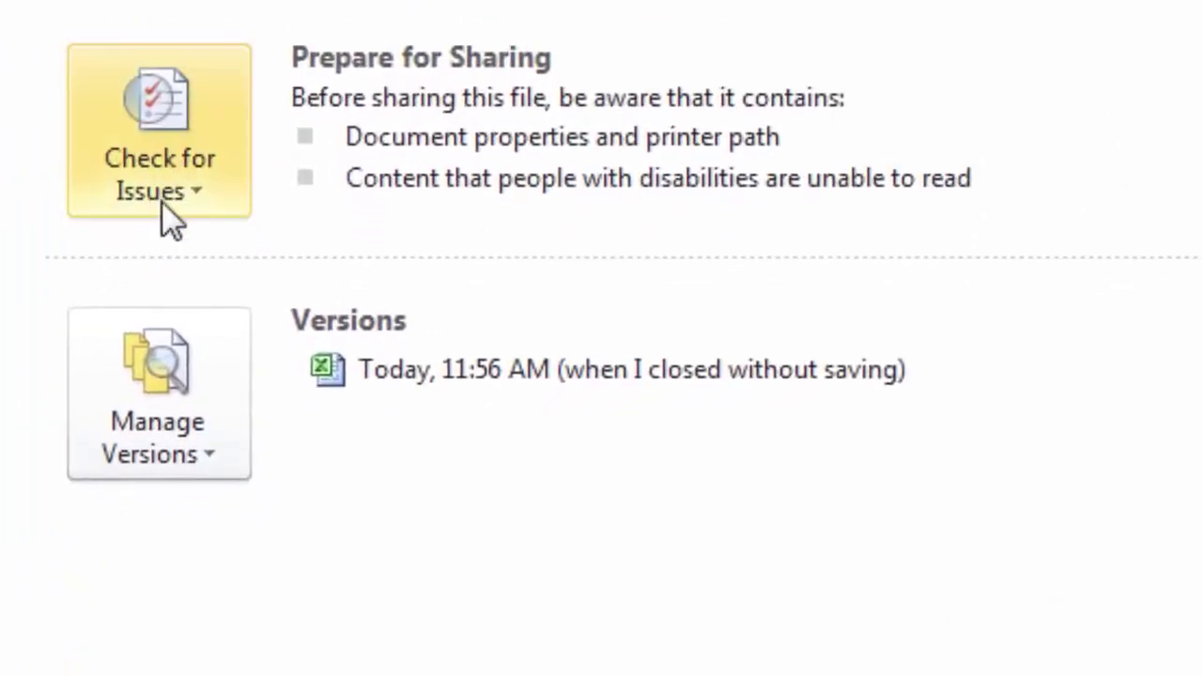
- Inspect the workbook for hidden properties and personal information, excluding Custom XML Data and Hidden Rows and Columns from the check
click(203, 201)
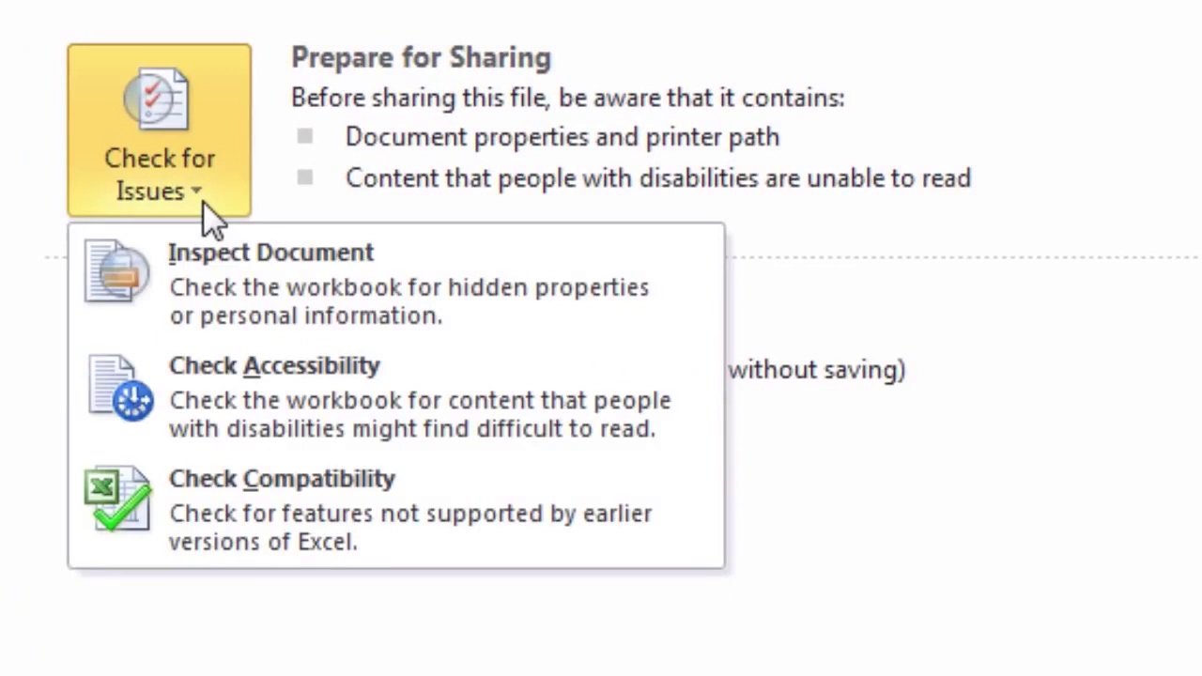
click(292, 305)
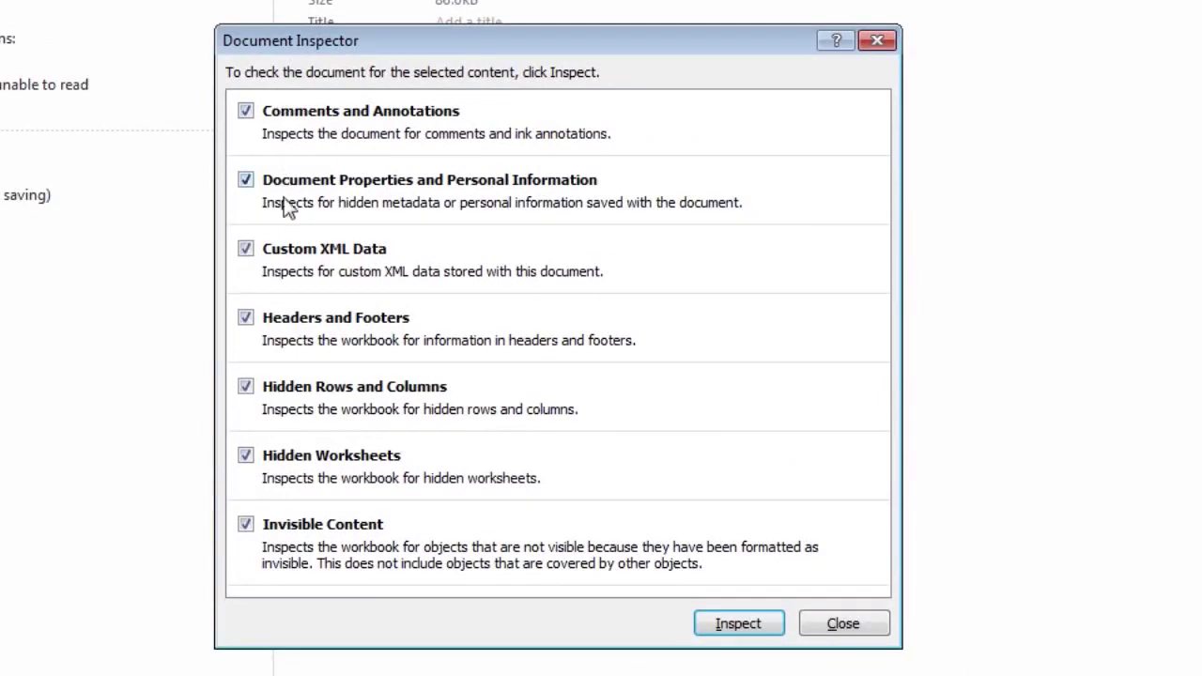
click(246, 248)
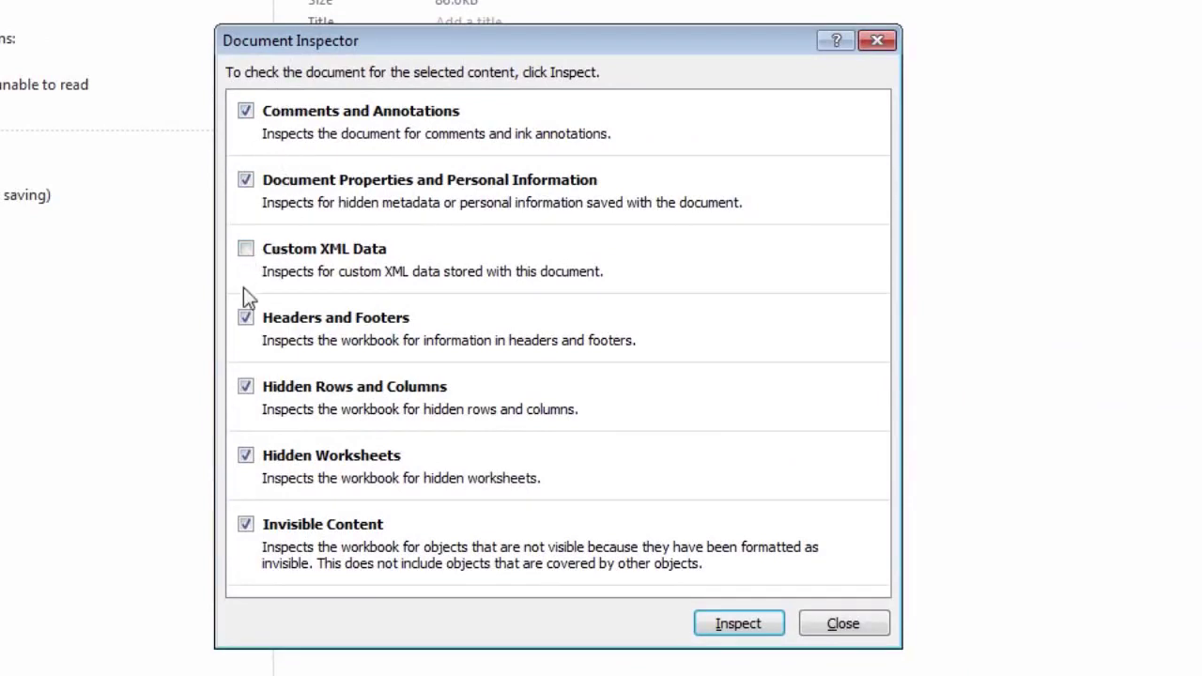
click(246, 389)
click(739, 624)
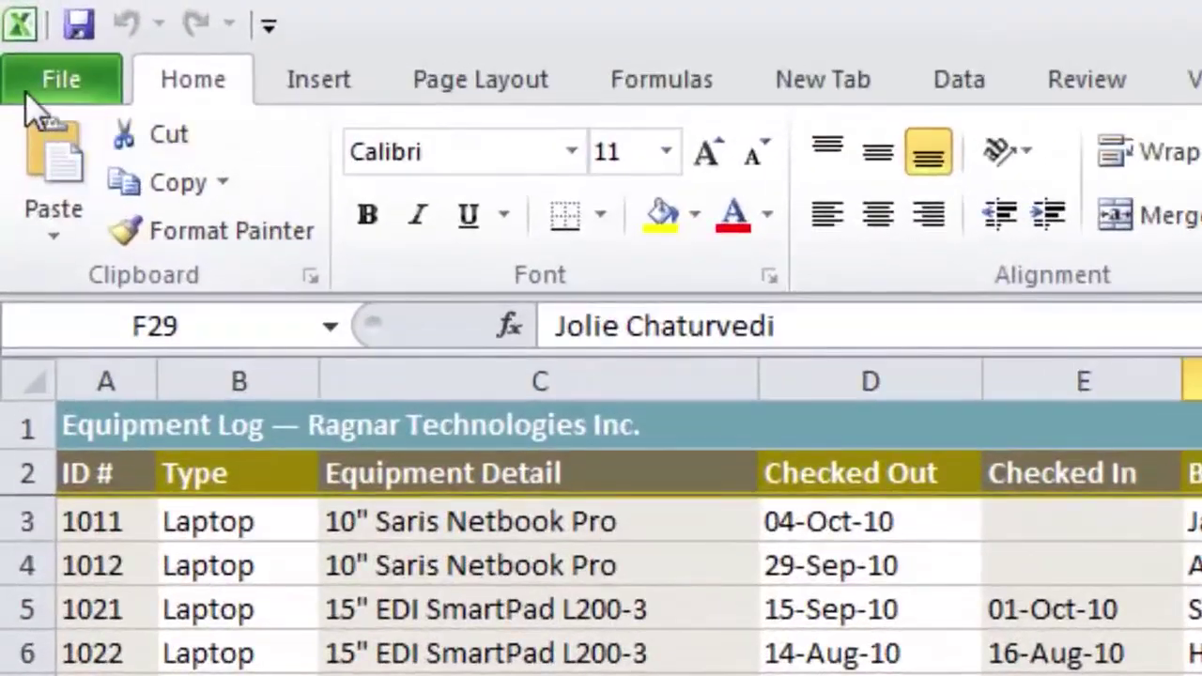
- Protect the current Equipment Log sheet without a password, allowing users only to select locked and unlocked cells
click(49, 83)
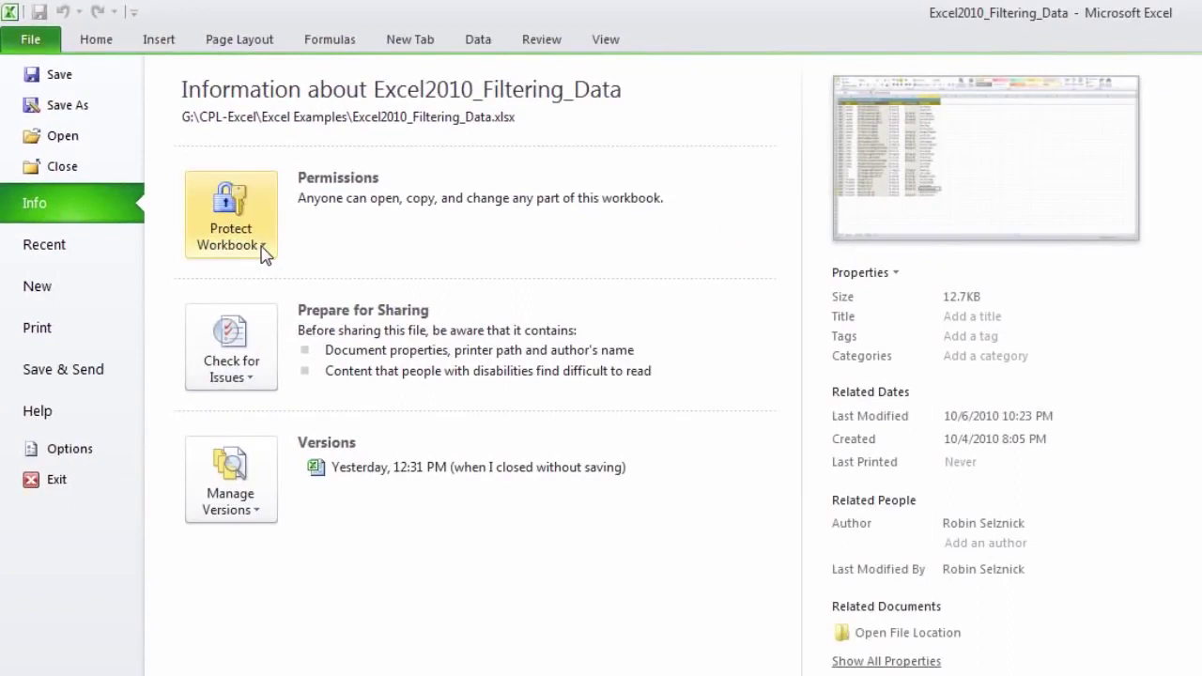
click(263, 252)
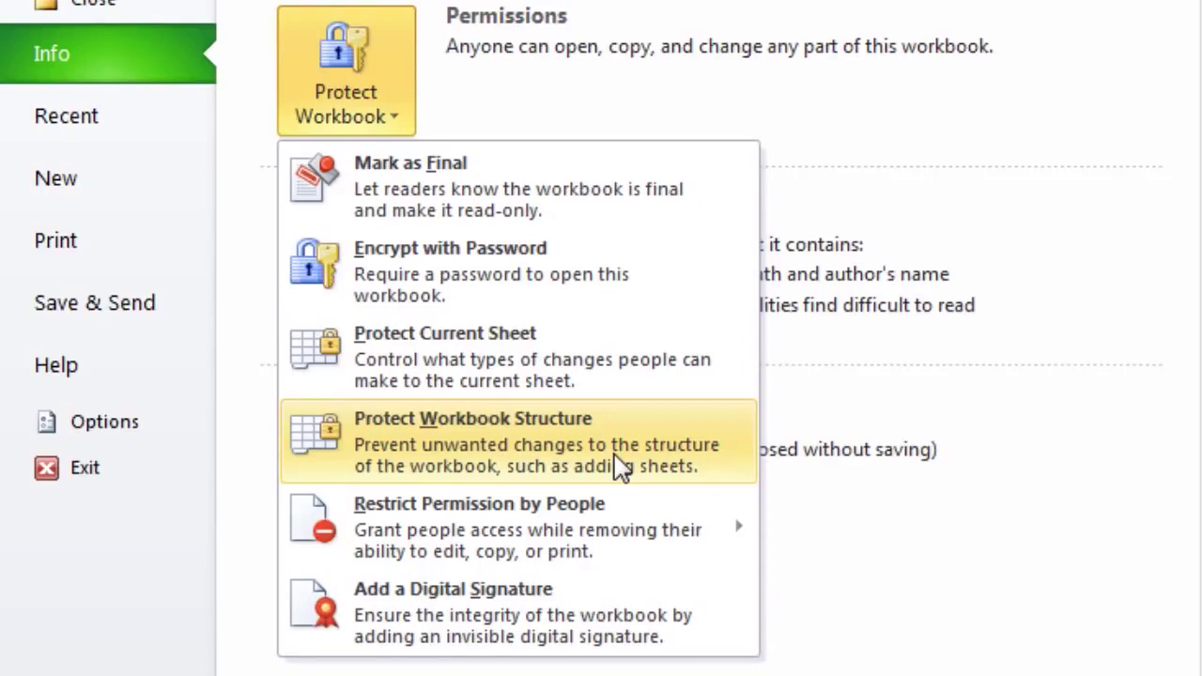
mouse_move(637, 534)
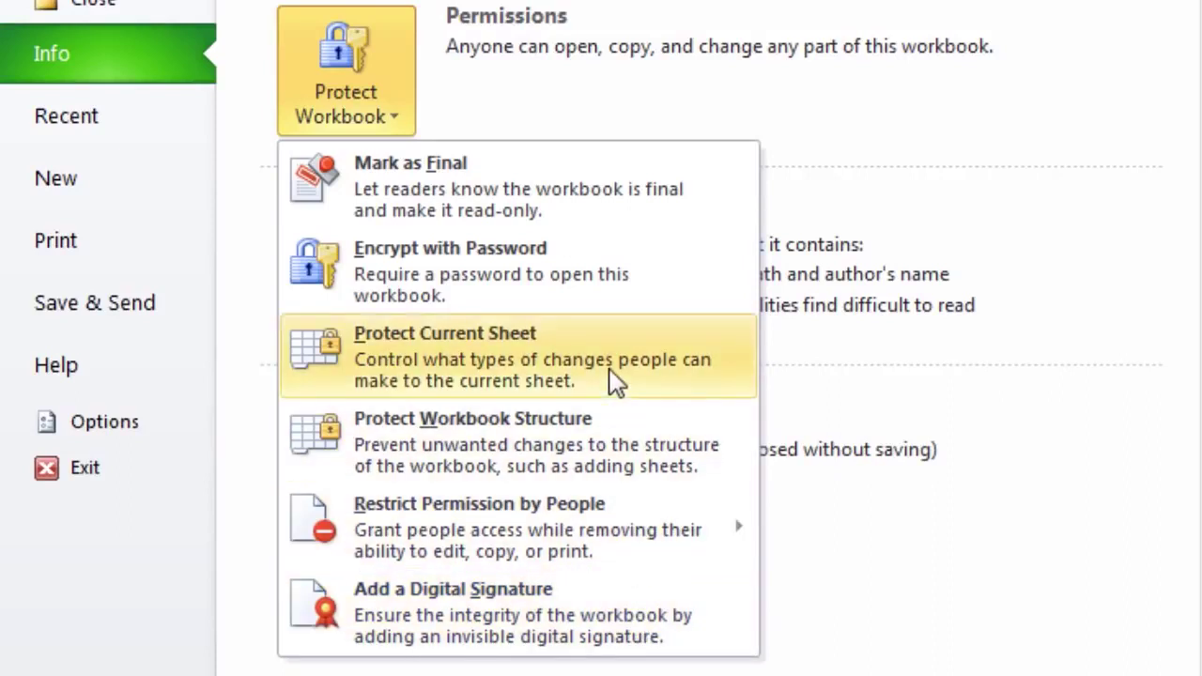
click(616, 381)
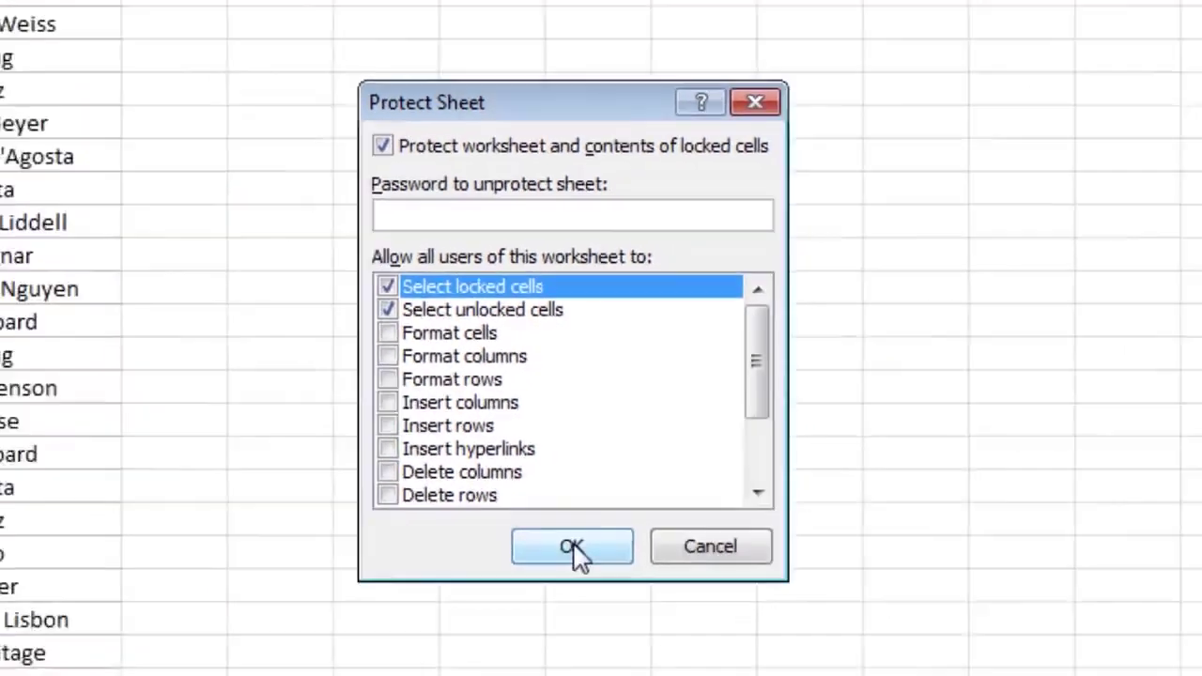
click(573, 549)
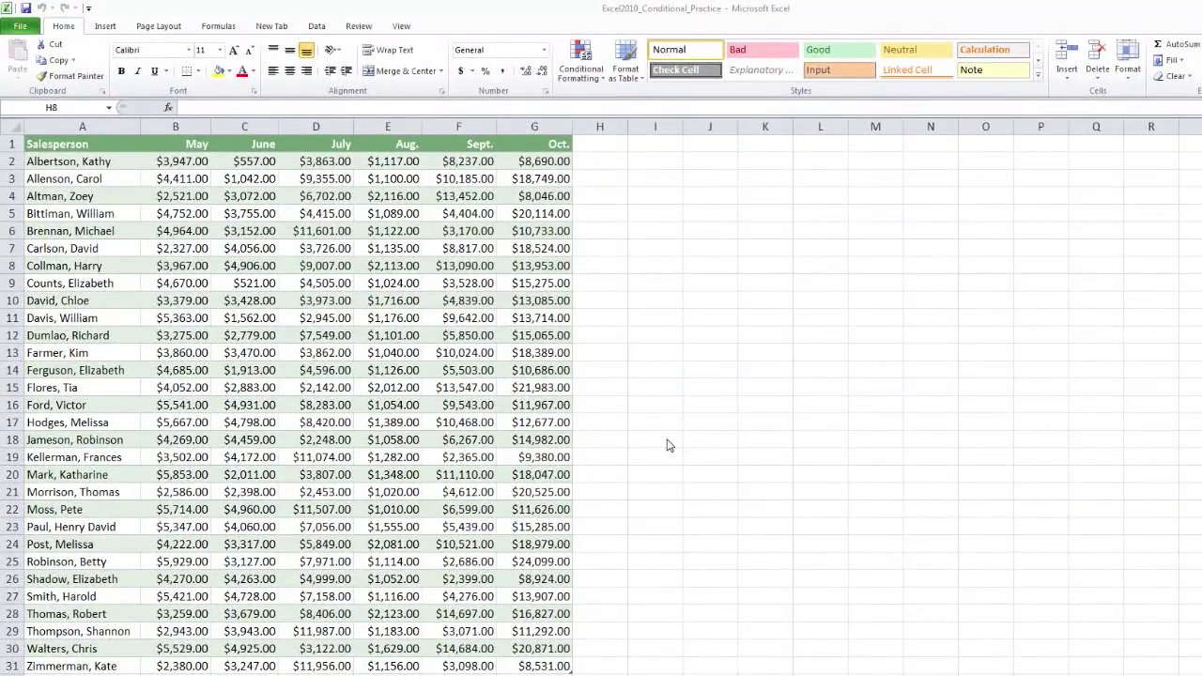
- Select the entire sales table A1:G31 and browse the available conditional formatting rule categories
click(667, 440)
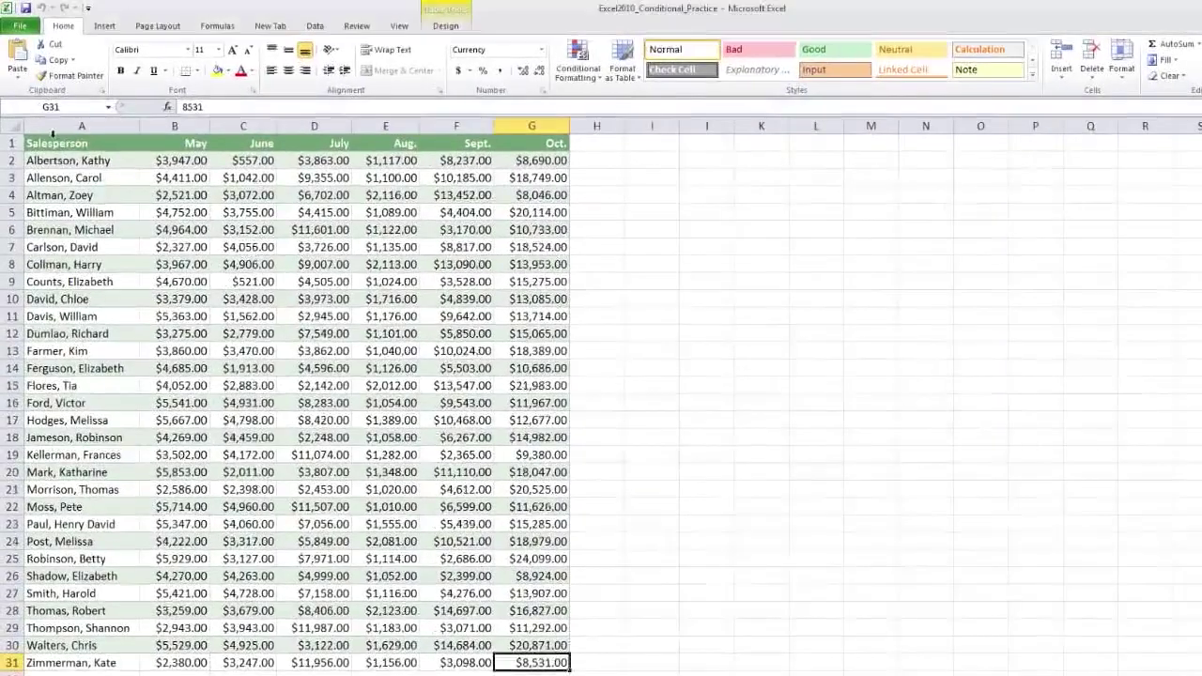
click(43, 144)
drag(42, 143, 515, 662)
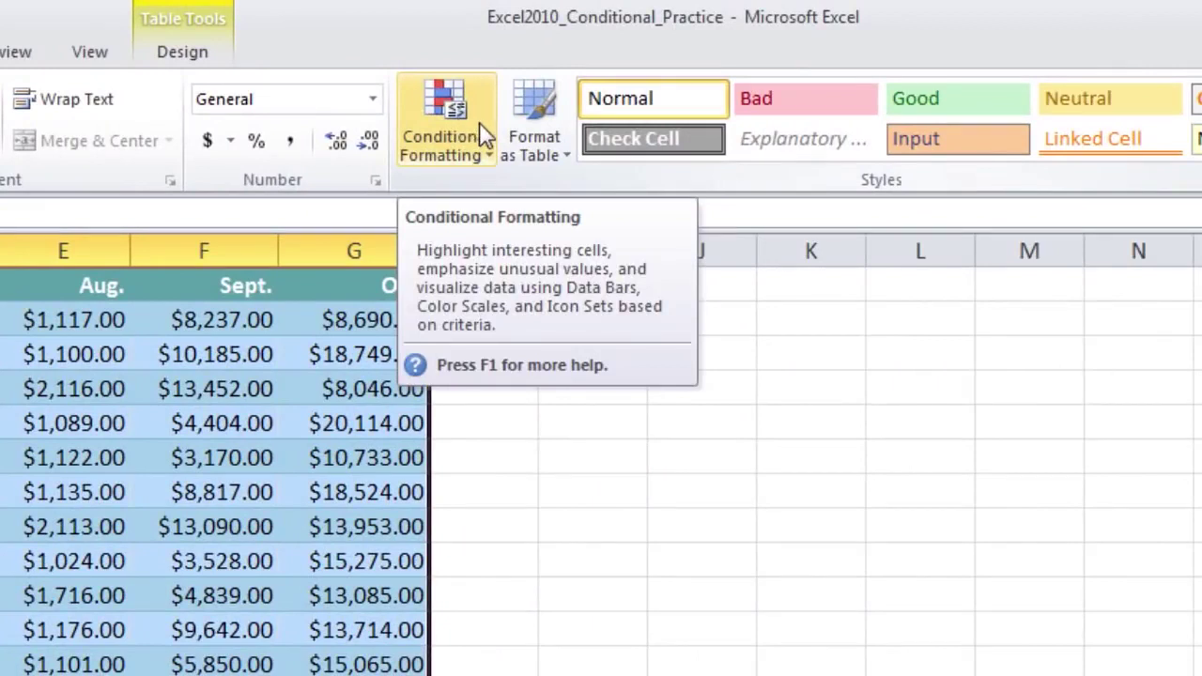
click(489, 151)
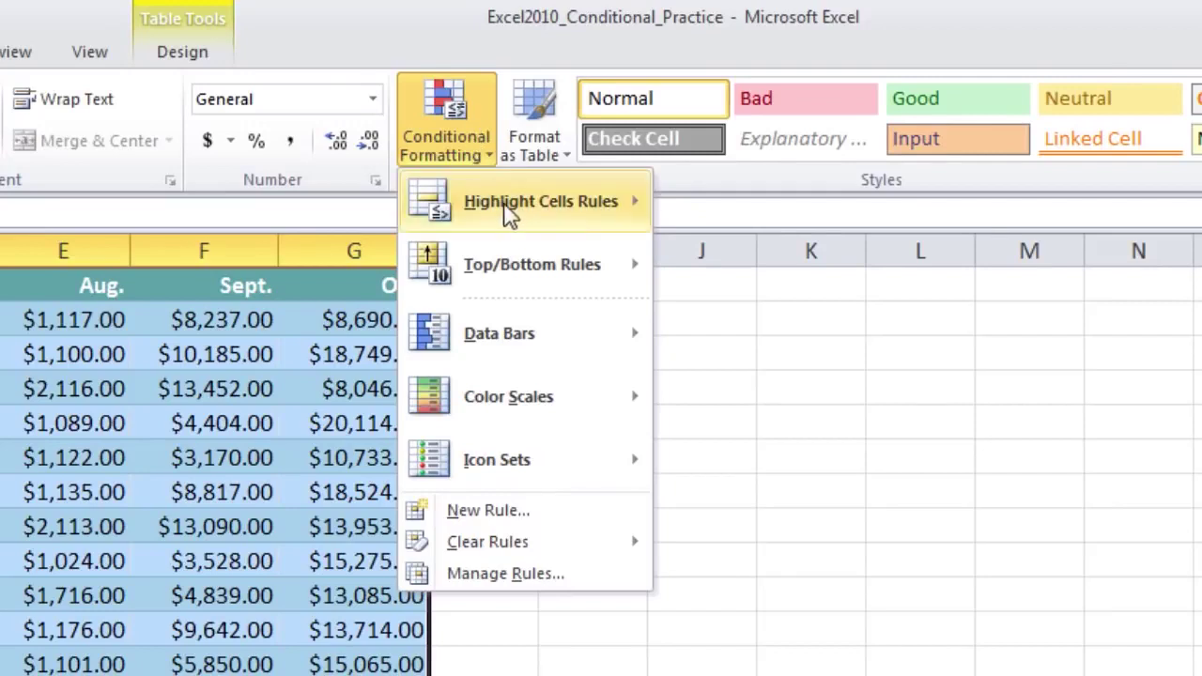
mouse_move(507, 212)
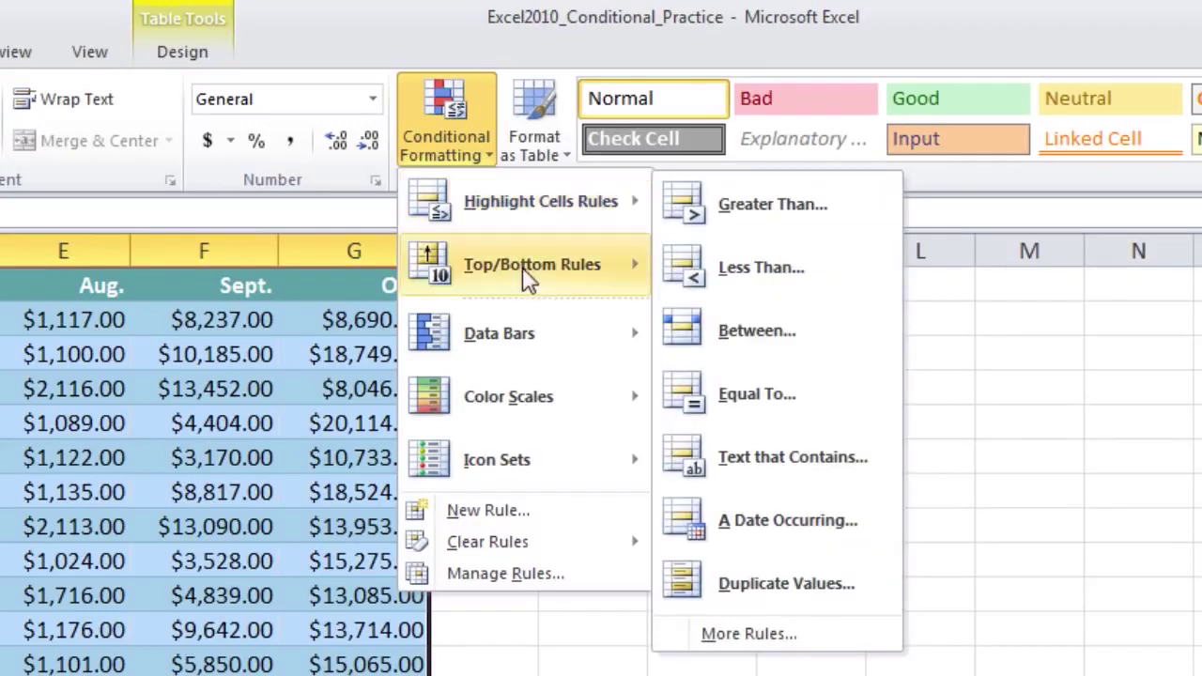
mouse_move(531, 295)
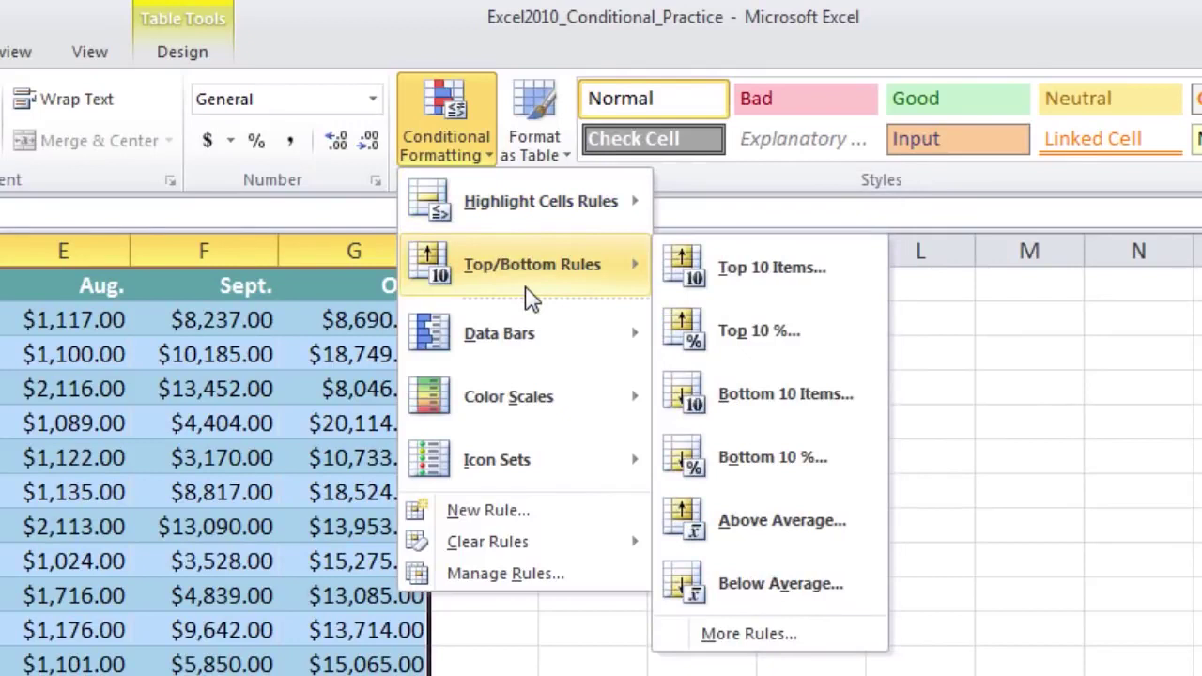
mouse_move(537, 344)
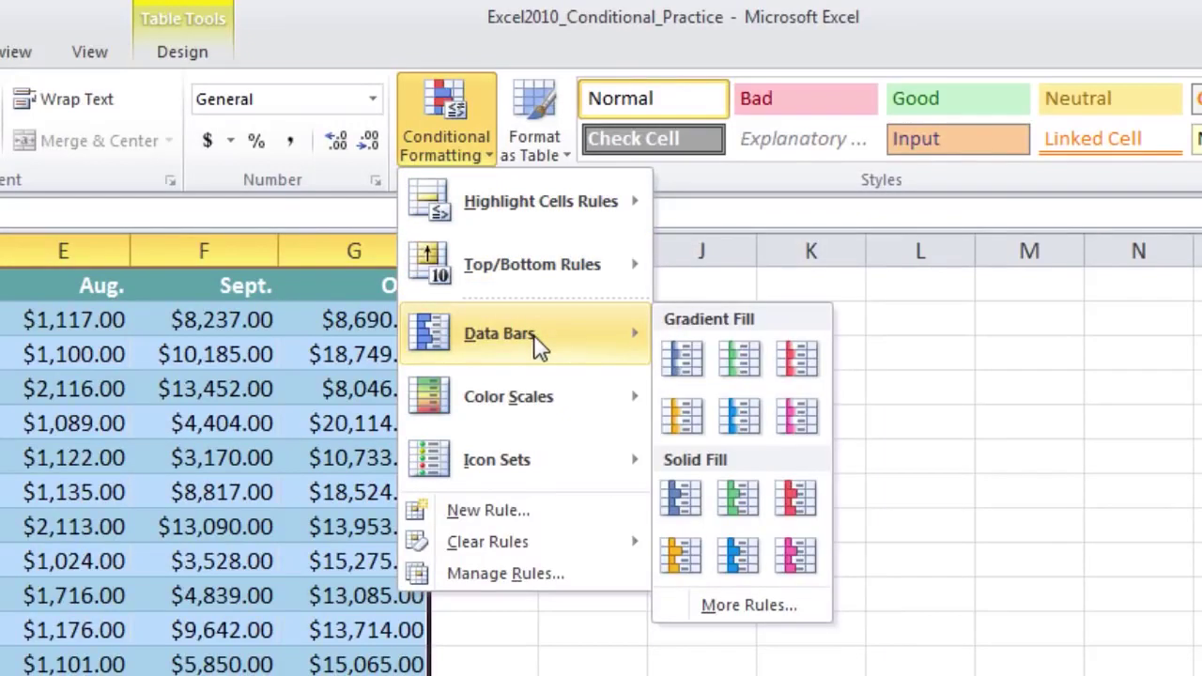
mouse_move(545, 466)
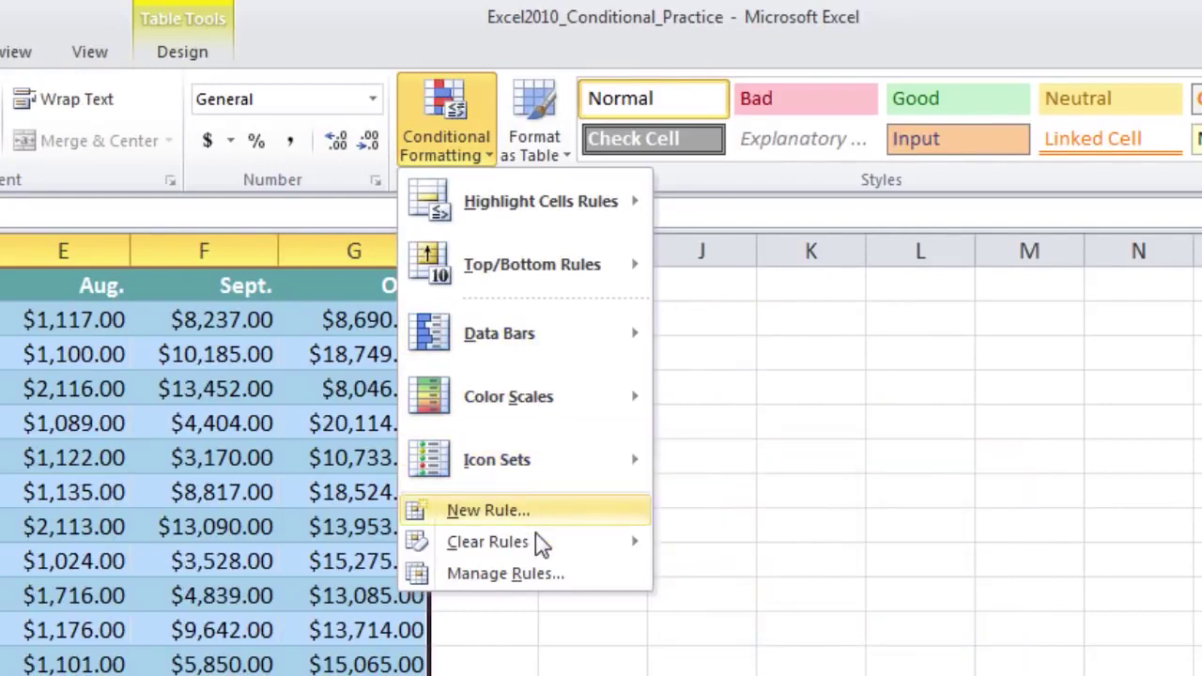
mouse_move(548, 554)
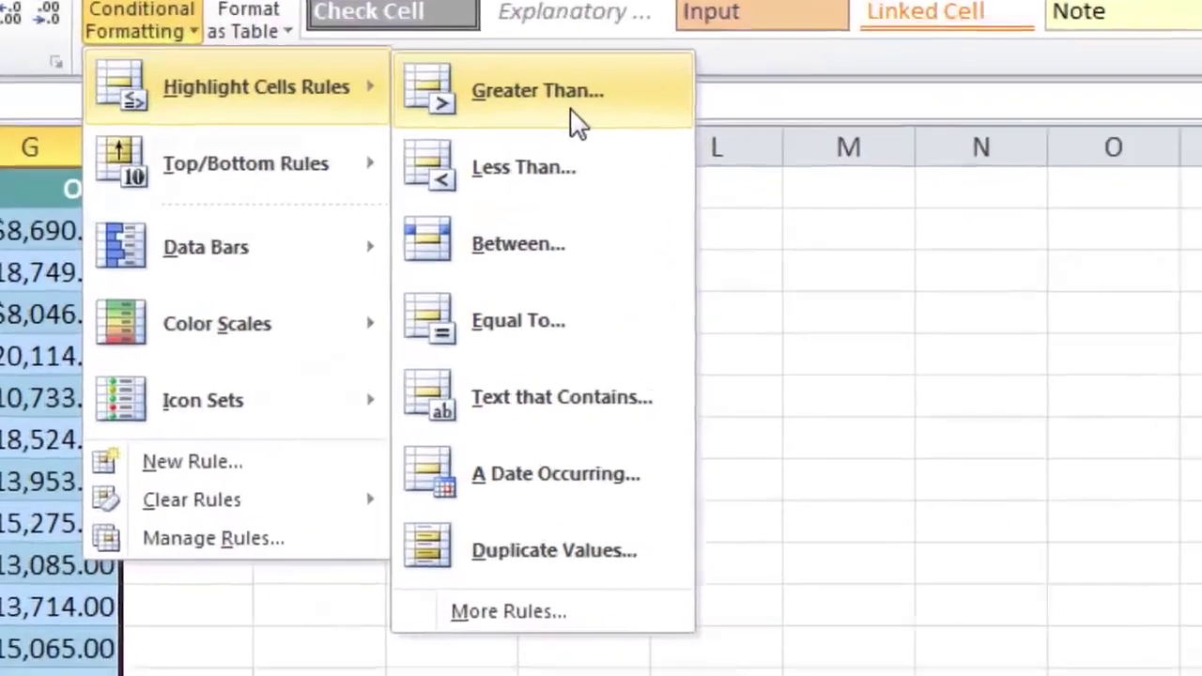
- Start a Greater Than highlight rule for the selected sales table and set its threshold to $10,000.00
click(628, 235)
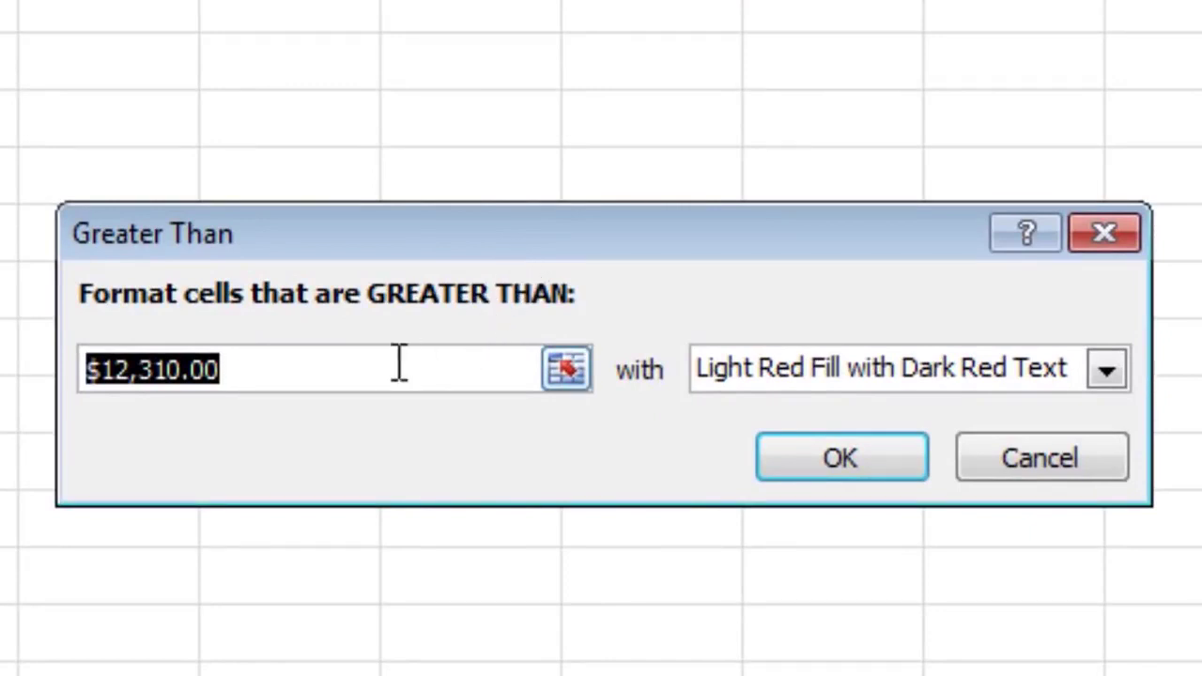
click(141, 383)
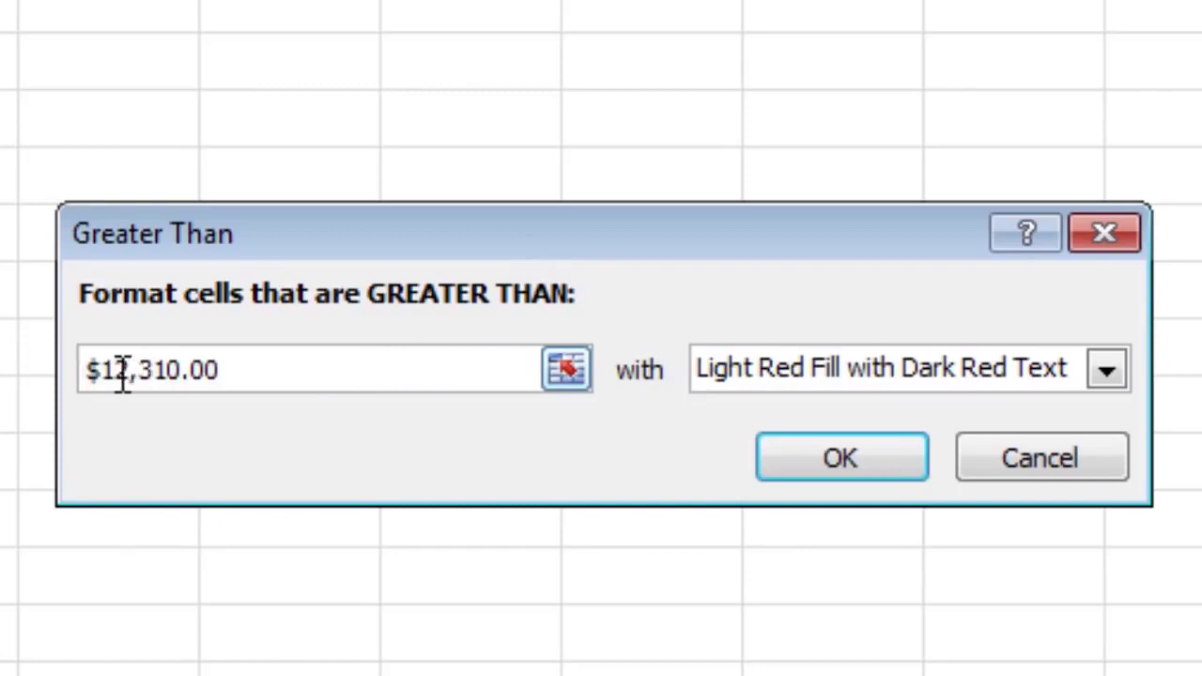
drag(114, 376, 132, 378)
text(0)
drag(139, 369, 182, 373)
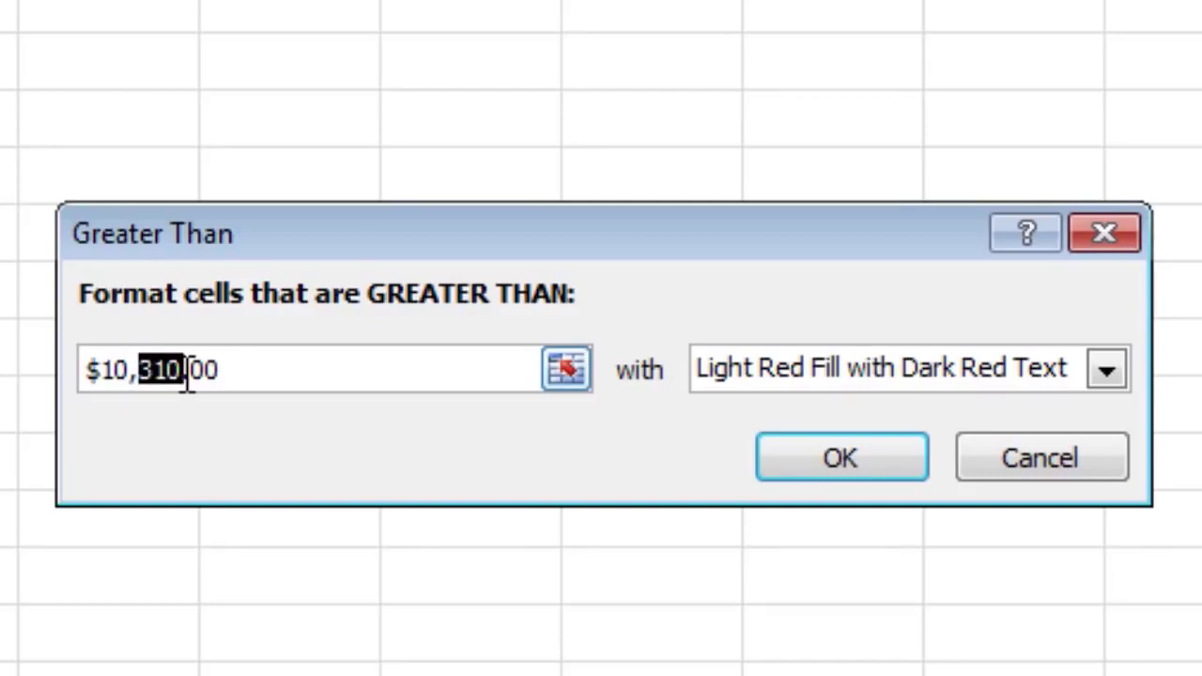
text(00)
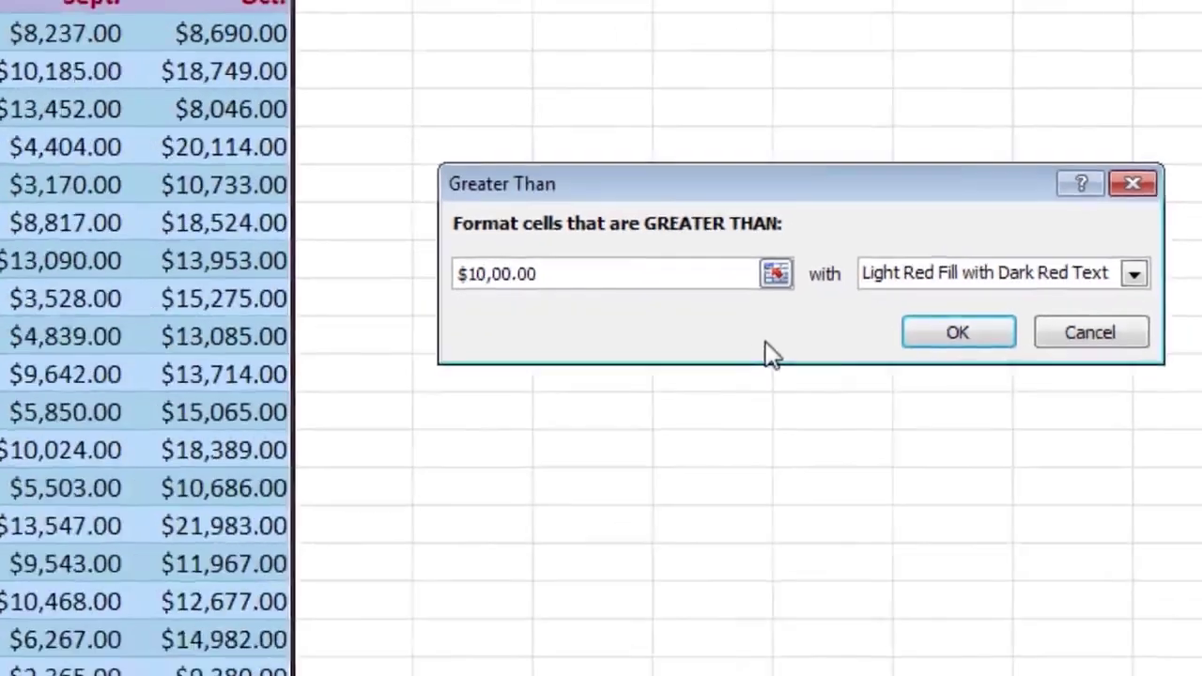
text(0)
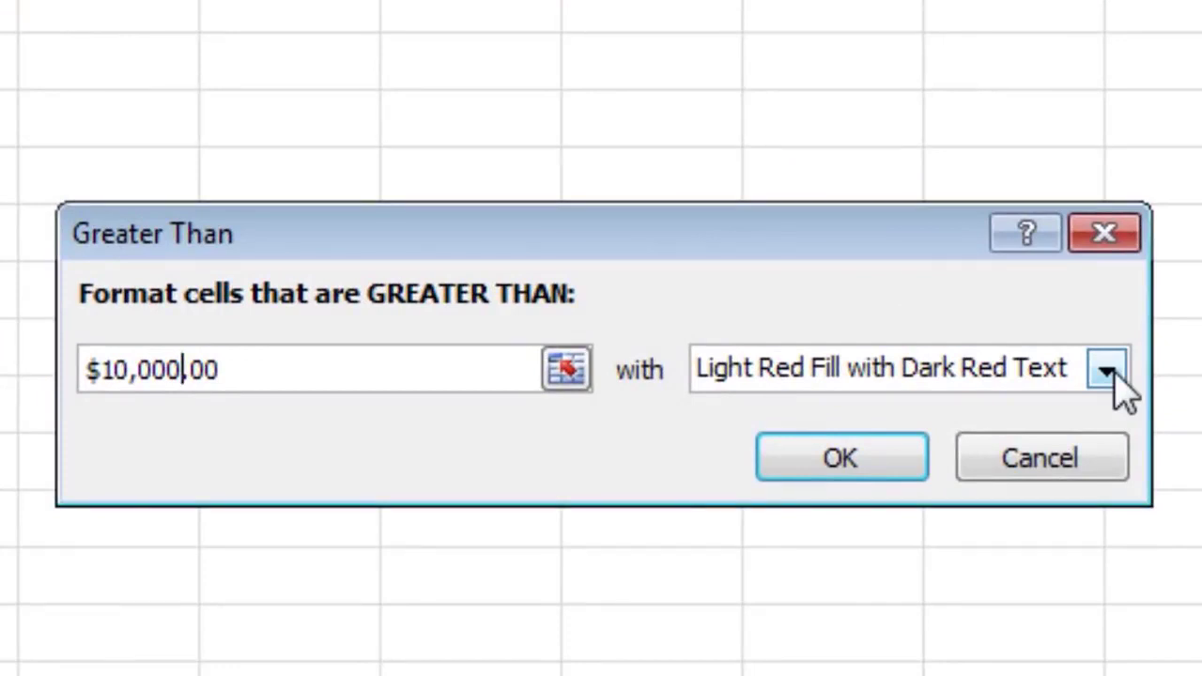
- Try the yellow fill, light red fill, red border and green fill formats on the Greater Than rule
click(1109, 372)
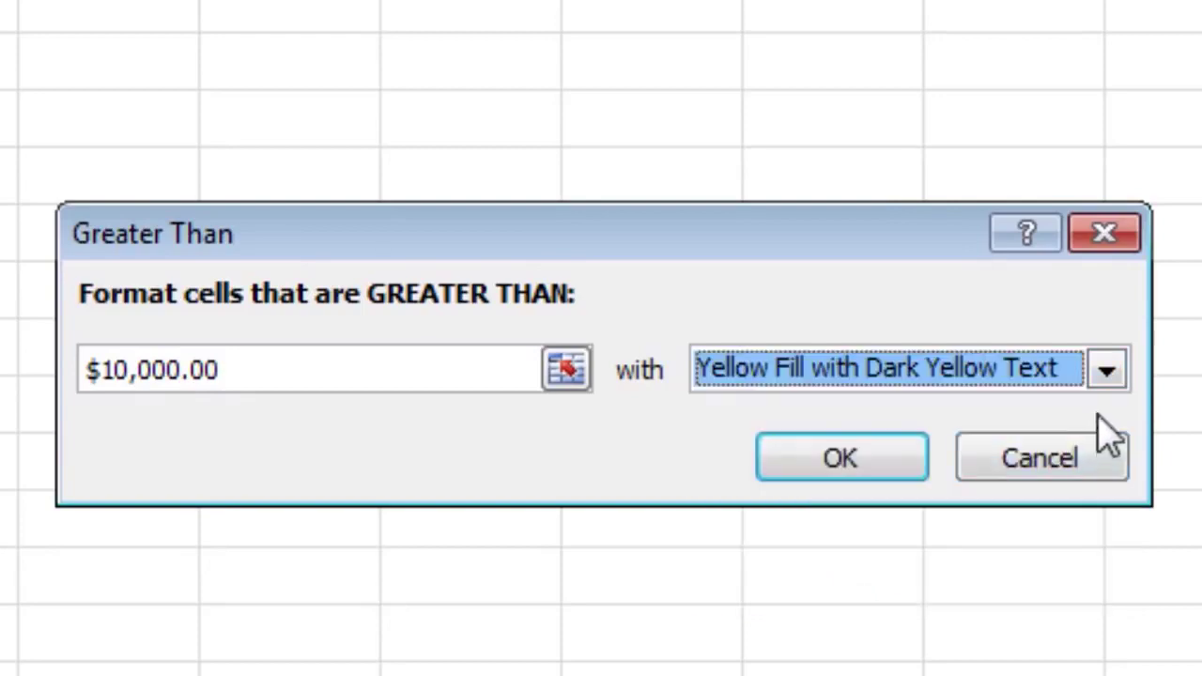
click(1108, 374)
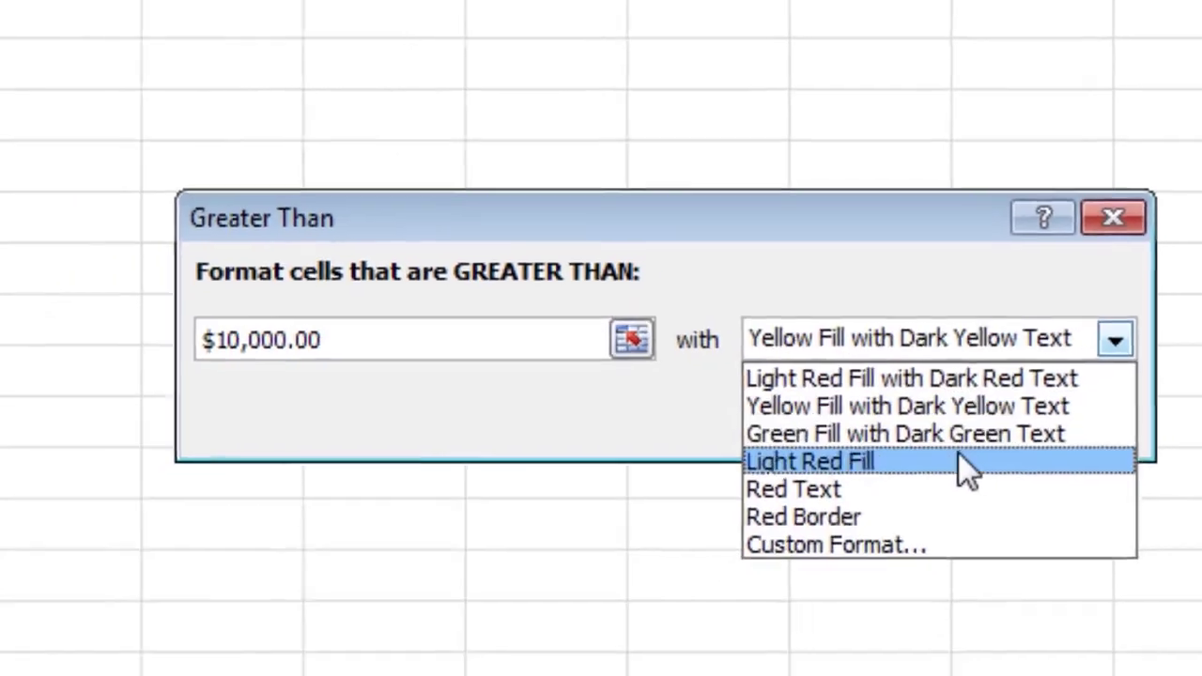
click(940, 505)
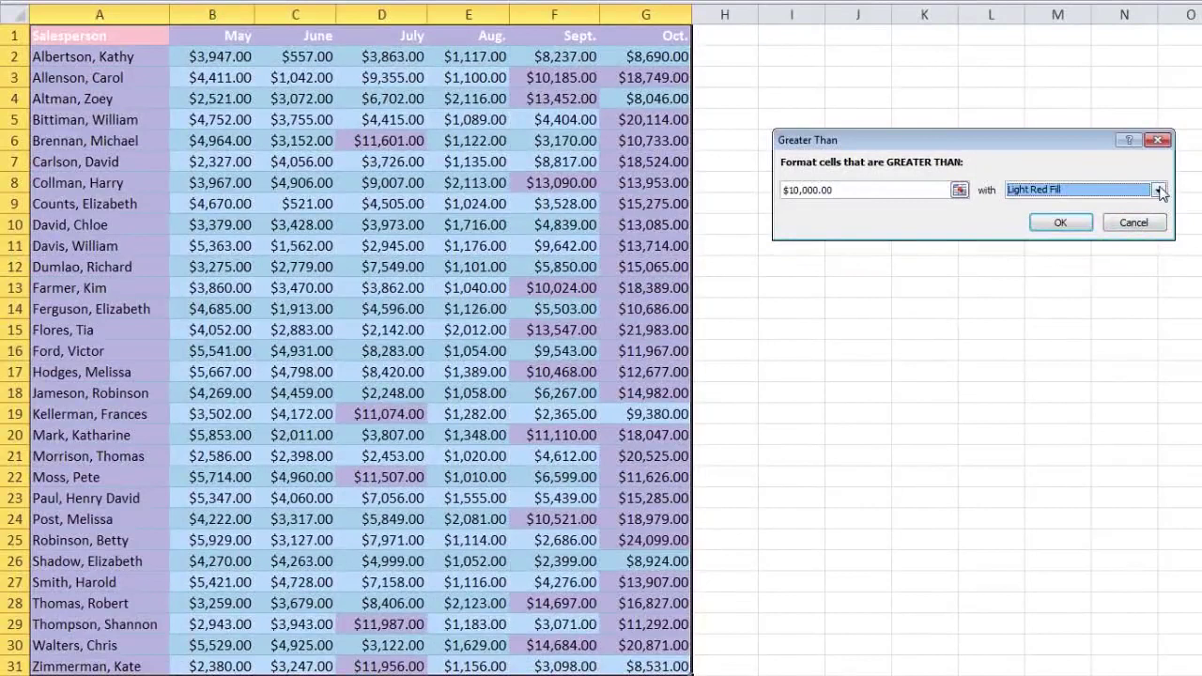
click(1160, 190)
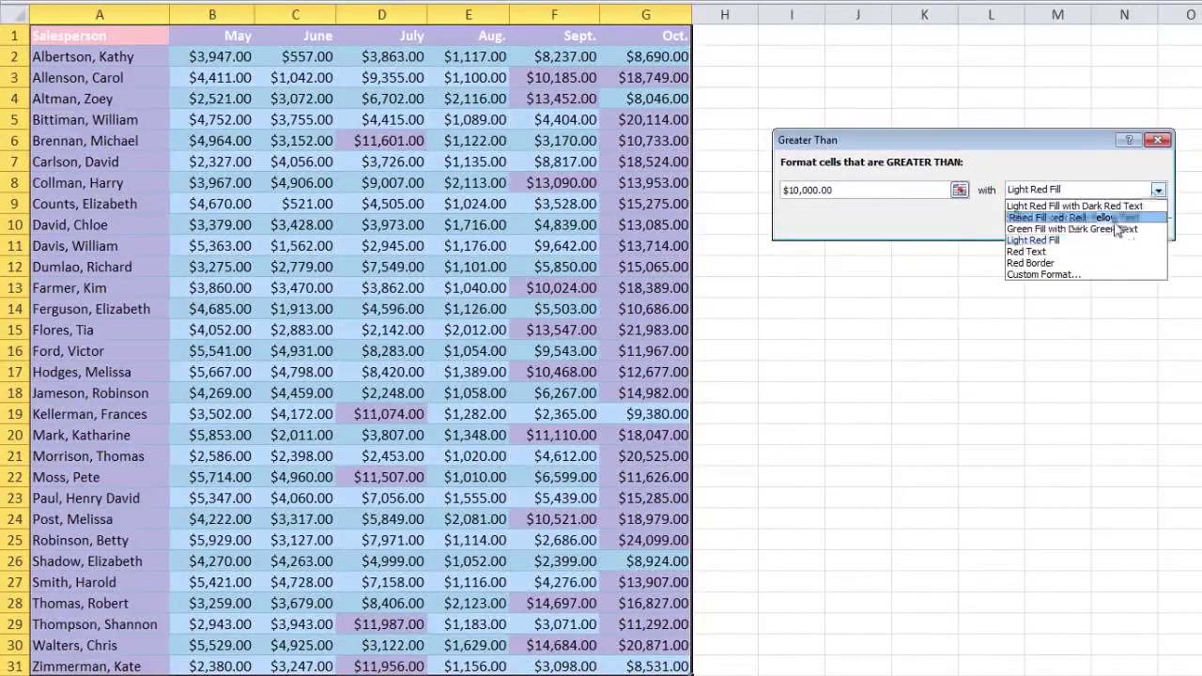
click(1064, 267)
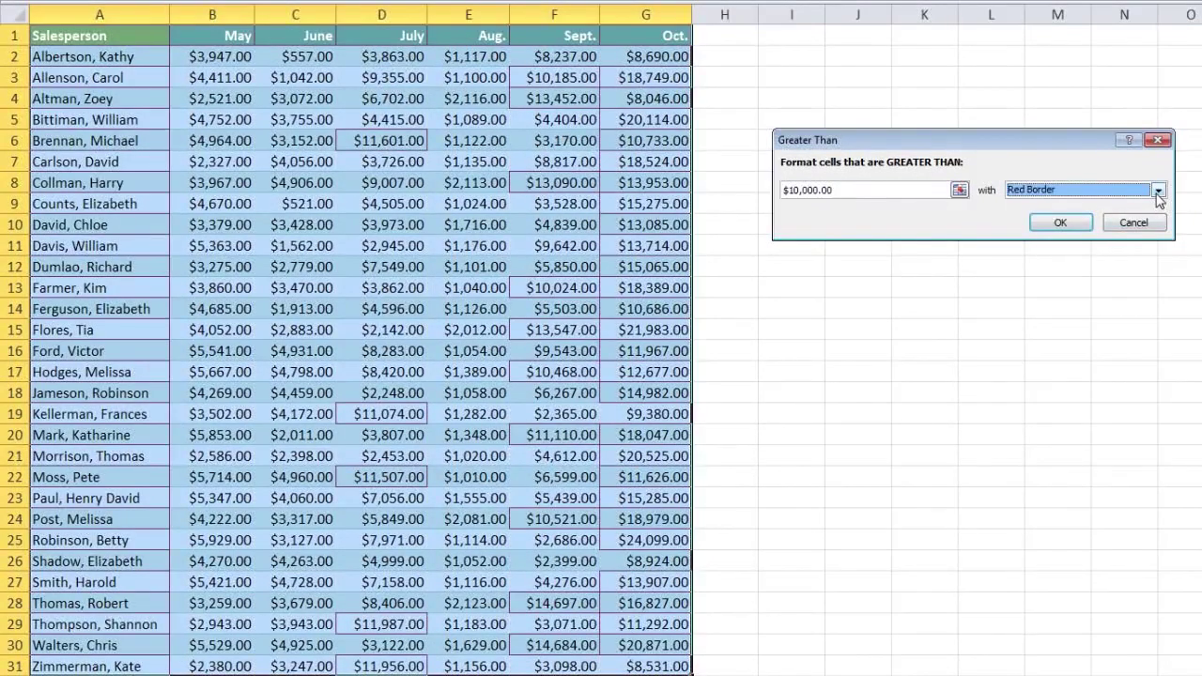
click(1158, 191)
click(1069, 229)
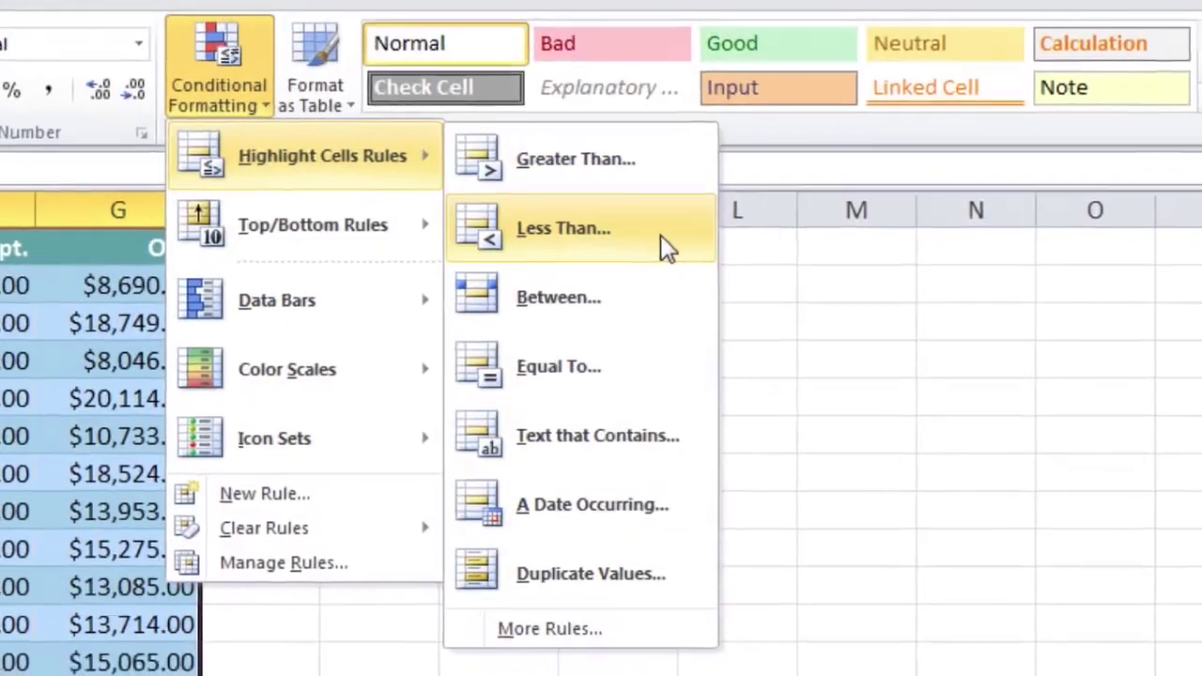
- Try a Less Than highlight rule on the sales table, changing the thousands part of its threshold to 14
click(684, 282)
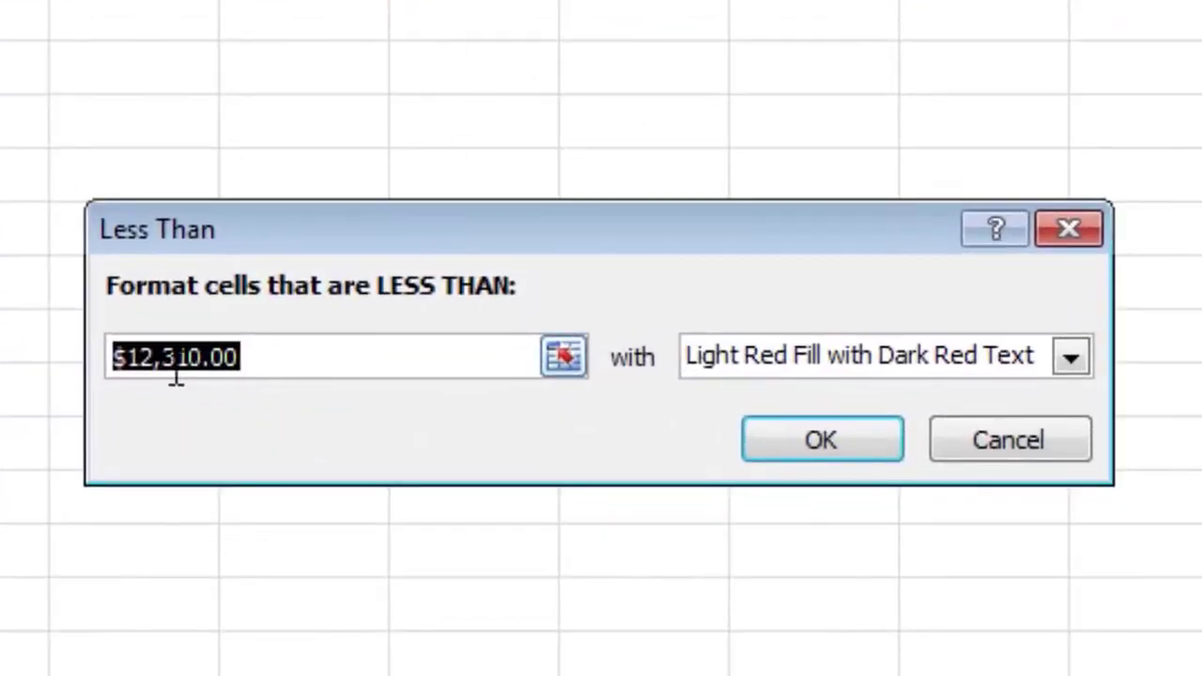
drag(158, 374, 137, 374)
text(14)
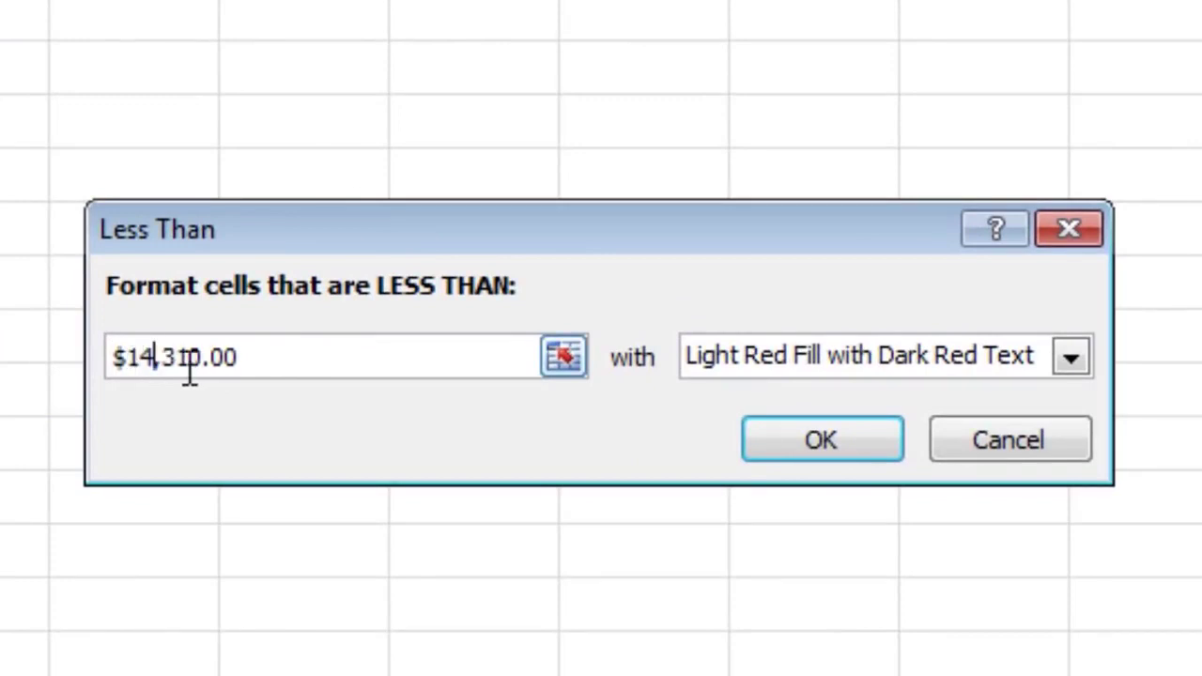
drag(179, 372, 170, 374)
text(0)
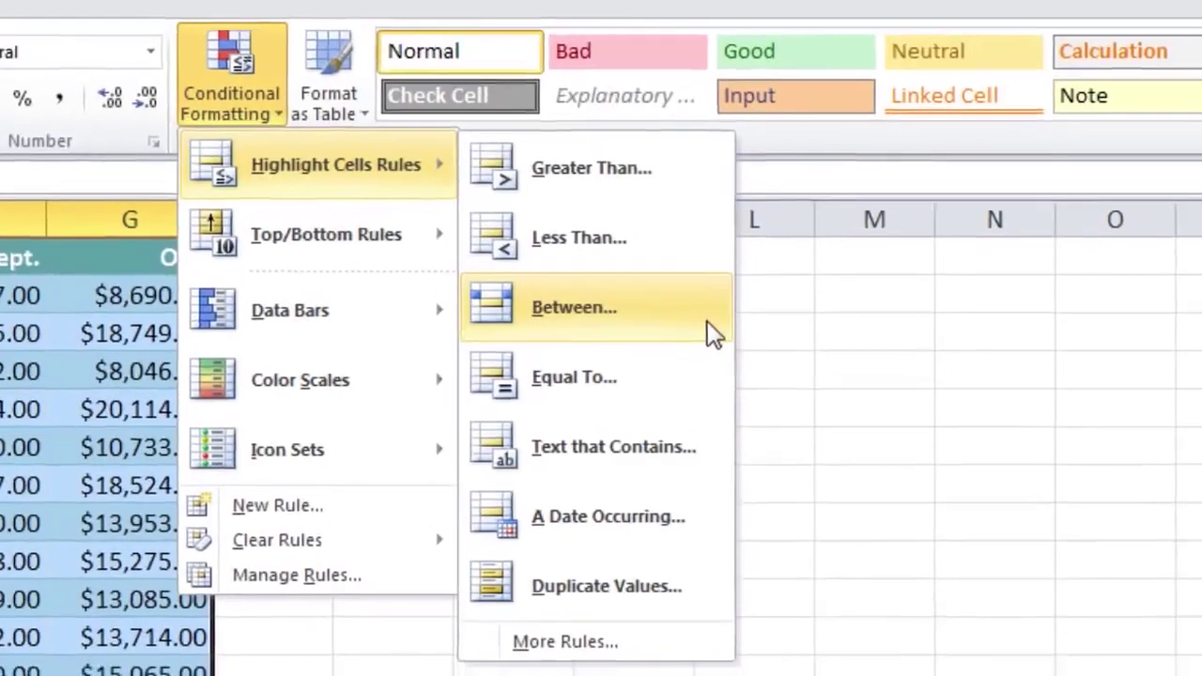
- Try a Between highlight rule on the sales table, setting its lower limit to $3,416.00 and selecting part of the upper limit
click(717, 364)
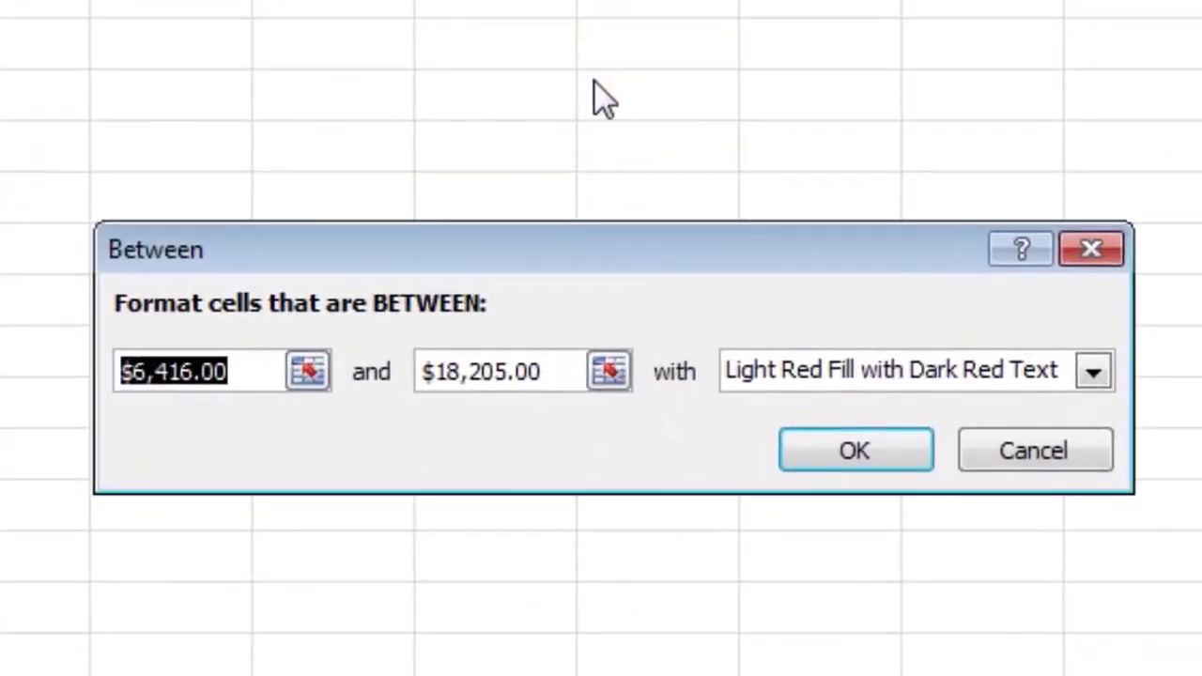
drag(149, 393, 138, 393)
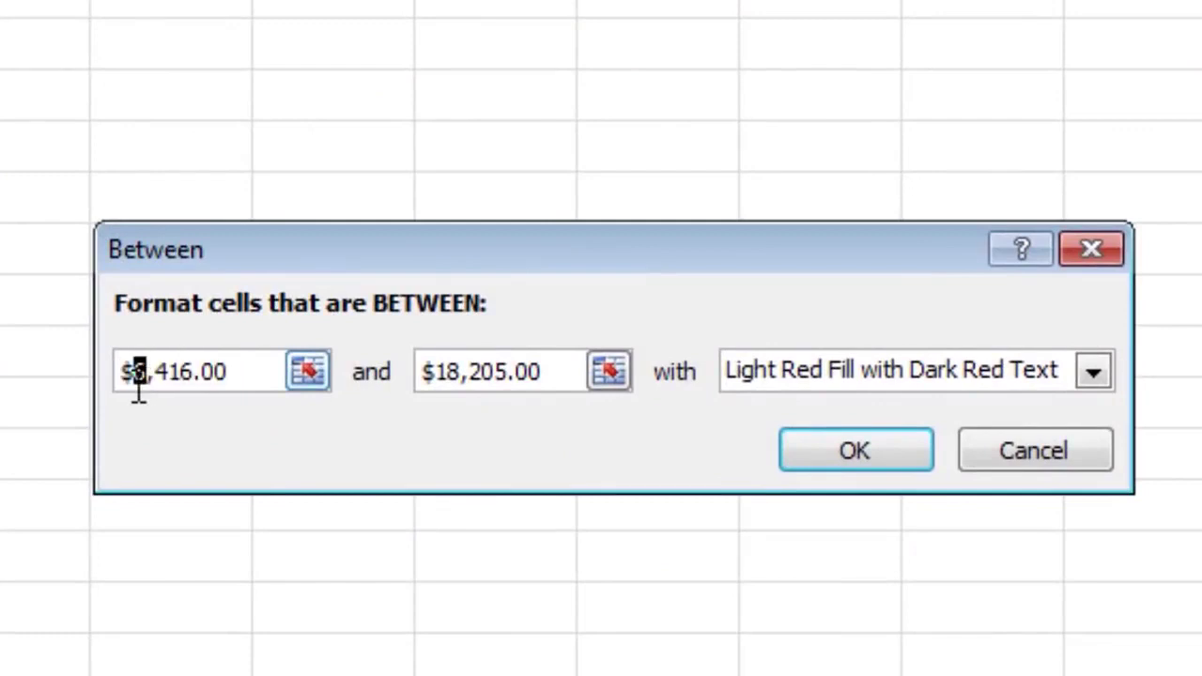
text(3)
drag(457, 373, 449, 373)
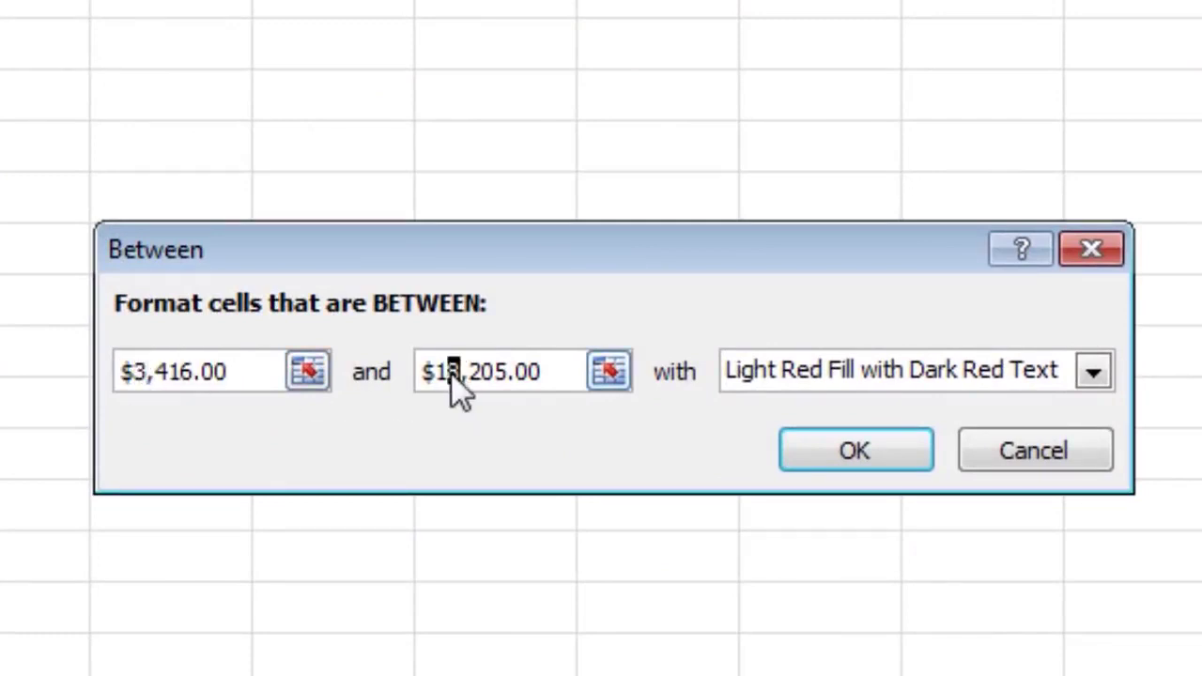
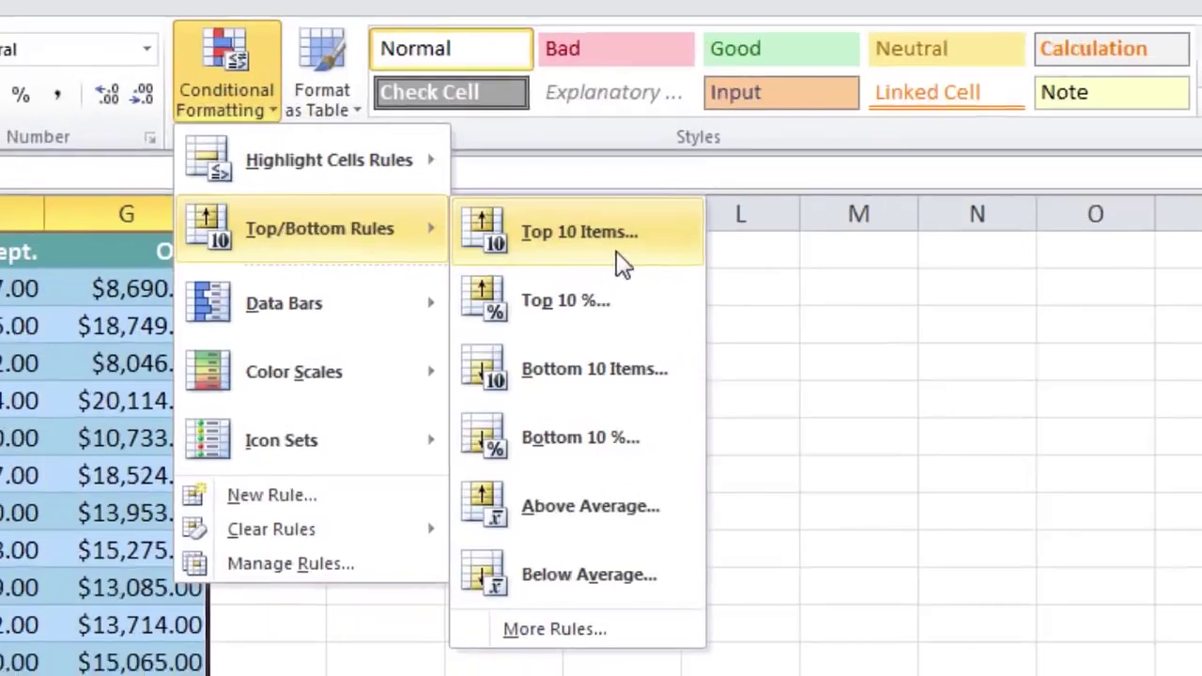
- Start a Top 10 Items rule for the selected sales table and set the number of top-ranked cells to 12
click(630, 287)
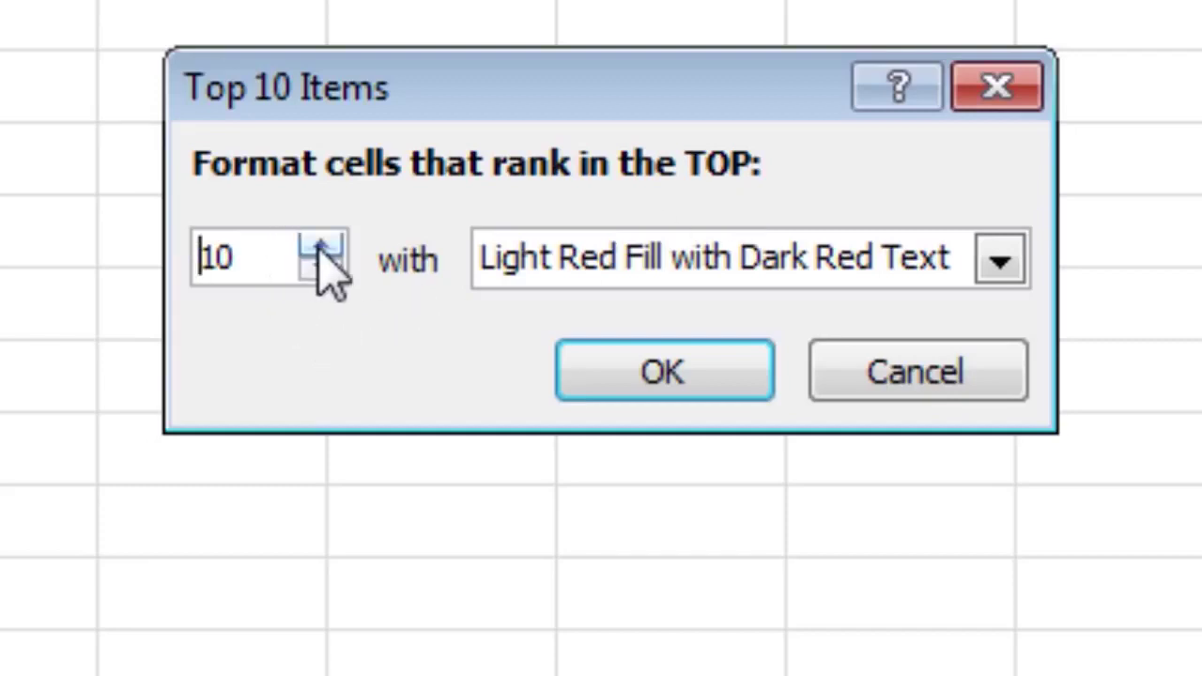
drag(239, 261, 173, 268)
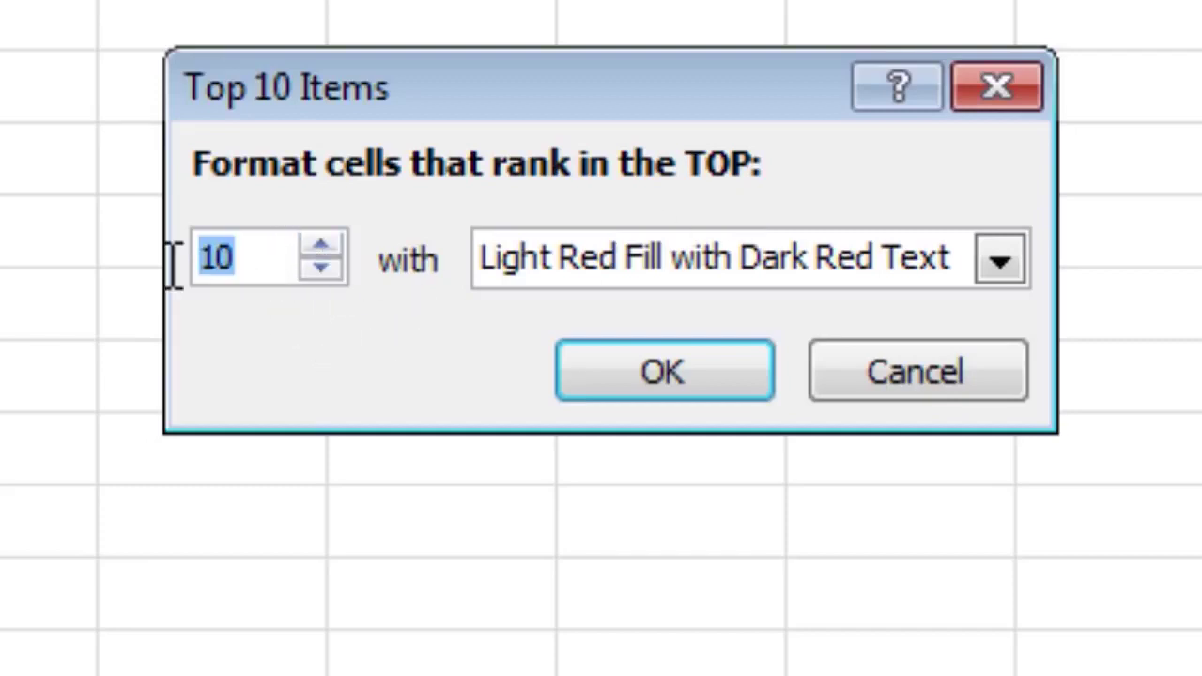
text(5)
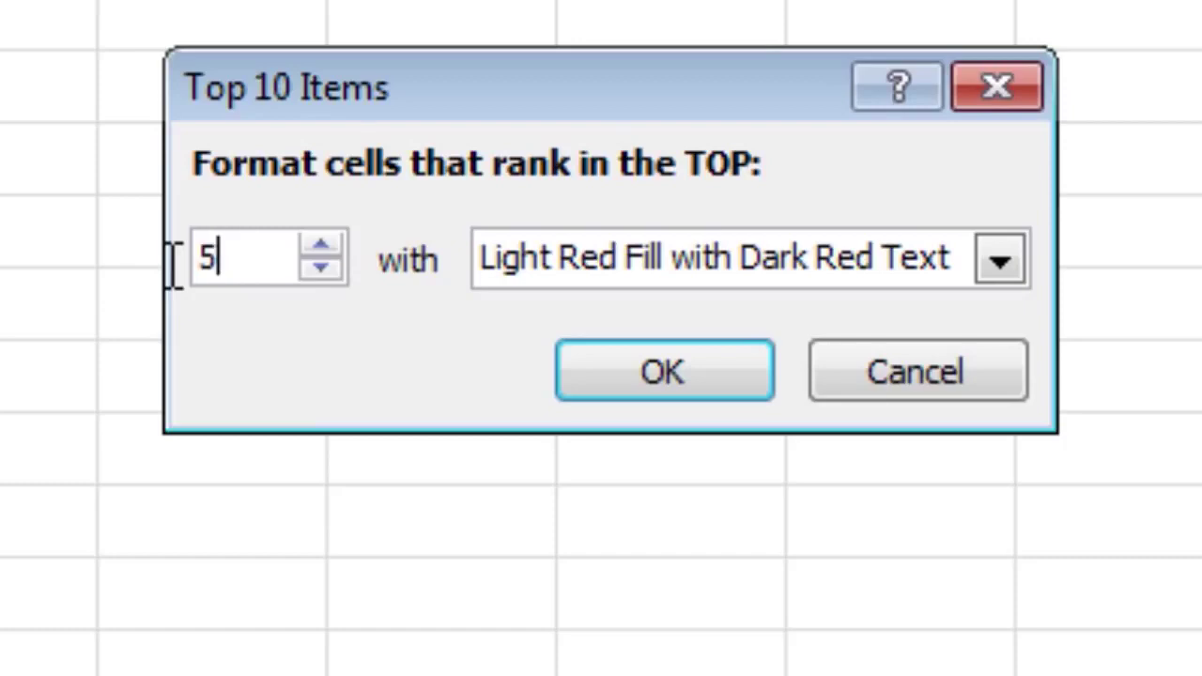
key(BackSpace)
text(12)
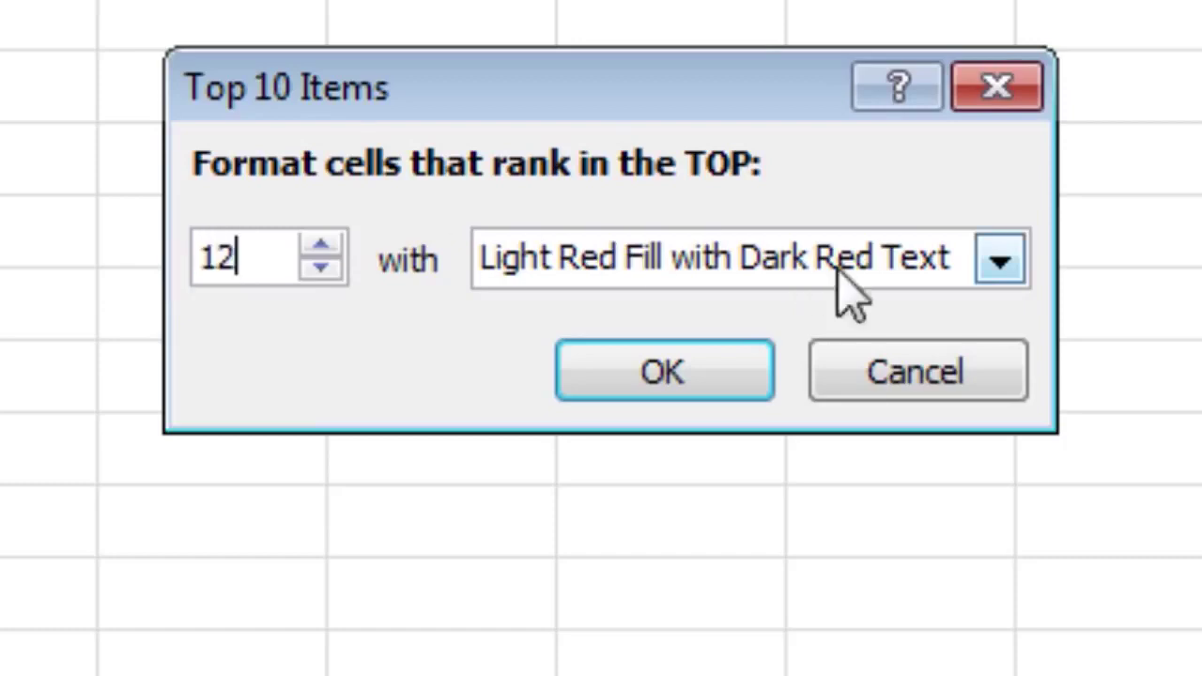
- Try the light red fill, yellow fill with dark yellow text and green fill with dark green text formats on the Top 10 Items rule
click(1000, 263)
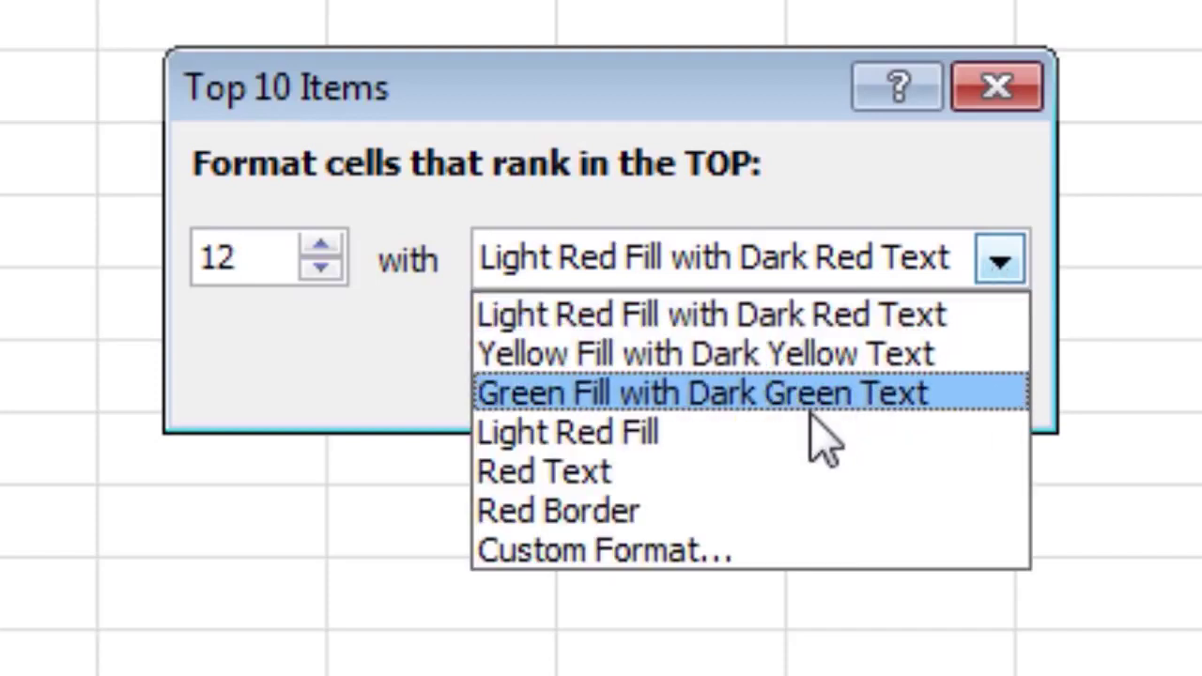
click(771, 443)
click(998, 268)
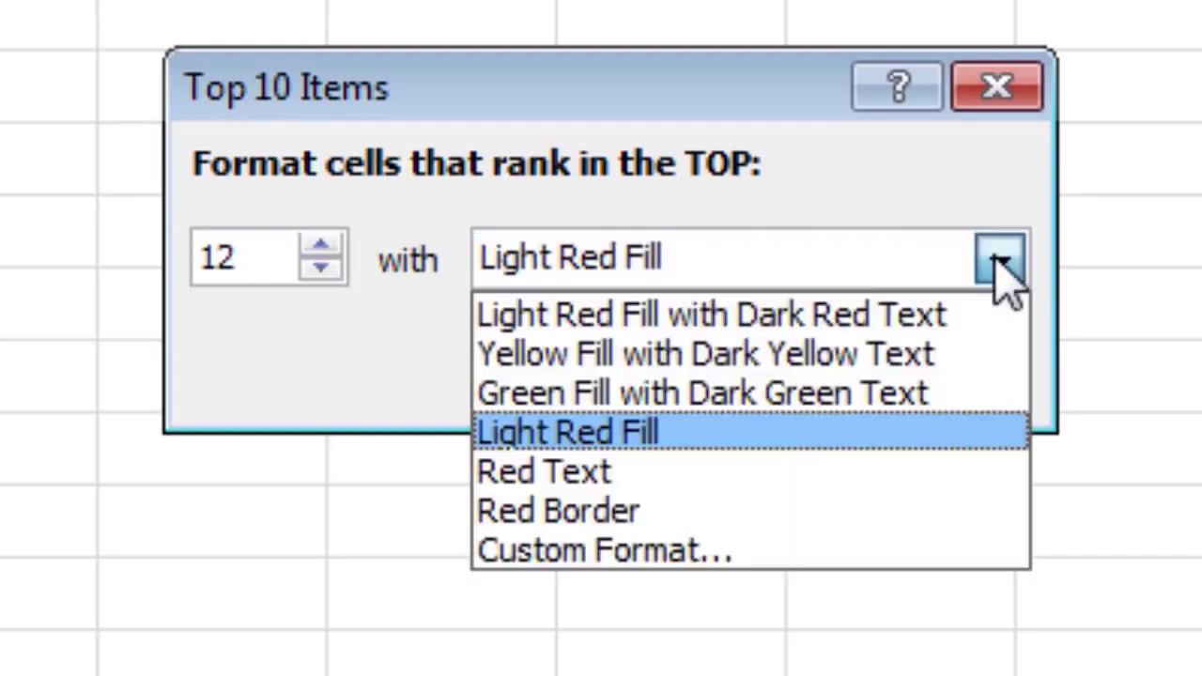
click(822, 357)
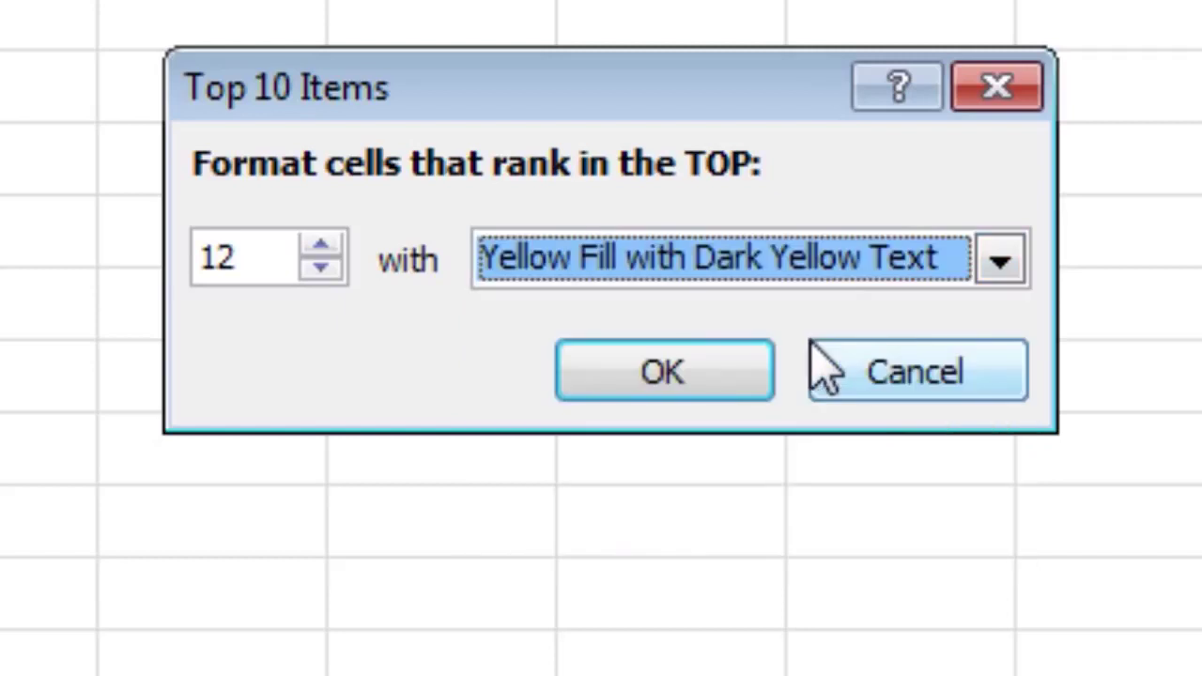
click(1001, 267)
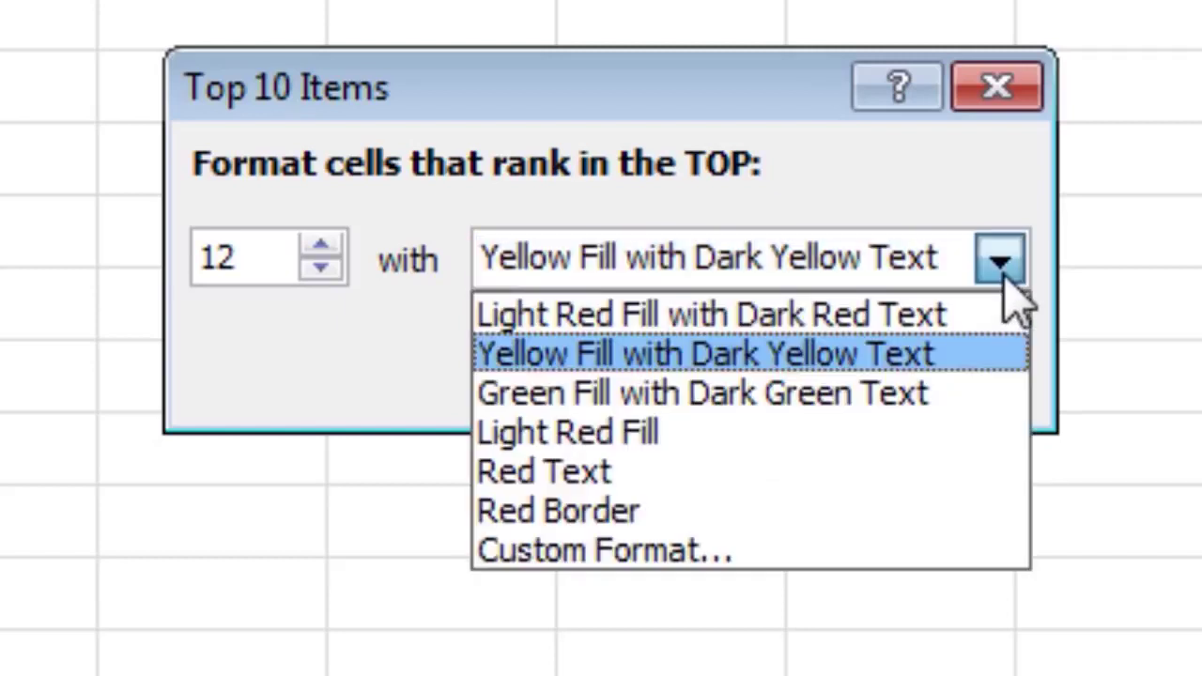
click(874, 394)
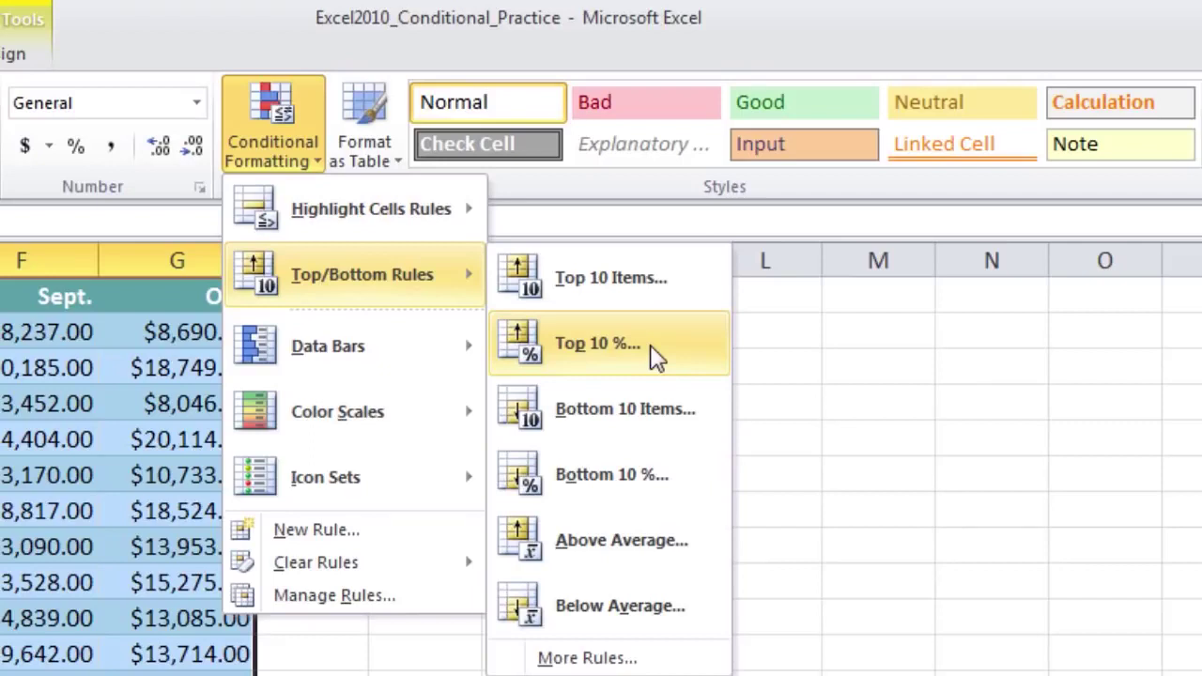
- Examine the Top 10 %, Bottom 10 Items and Bottom 10 % conditional formatting rules for the sales table
click(656, 356)
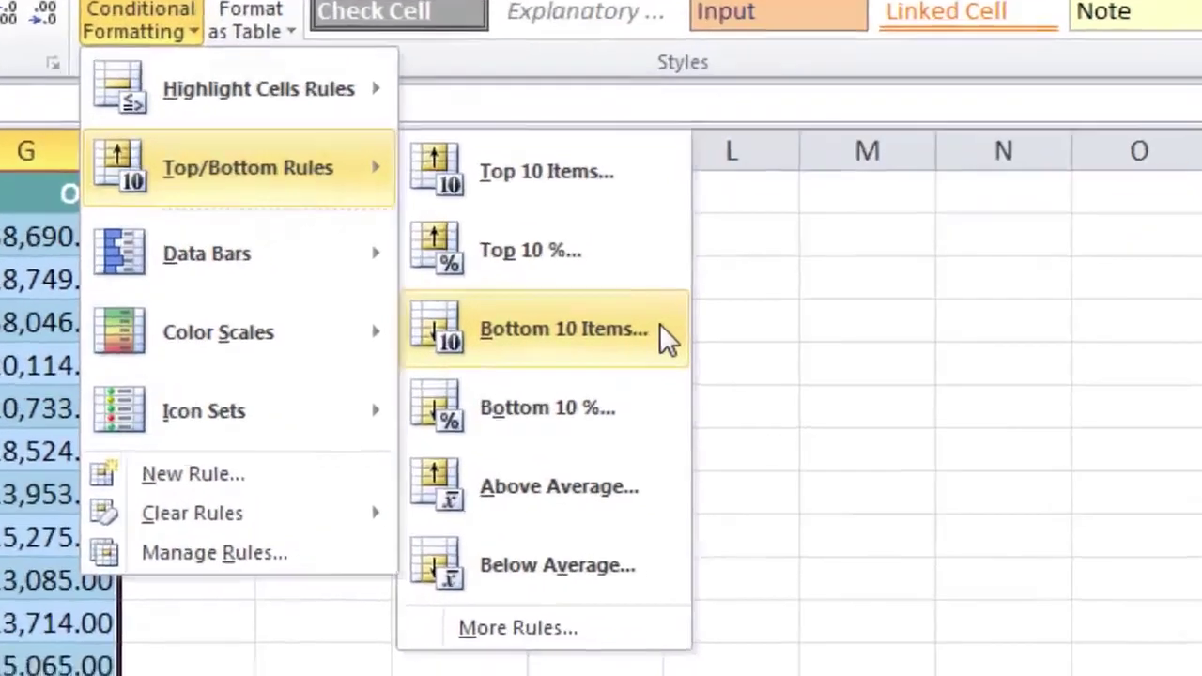
click(706, 413)
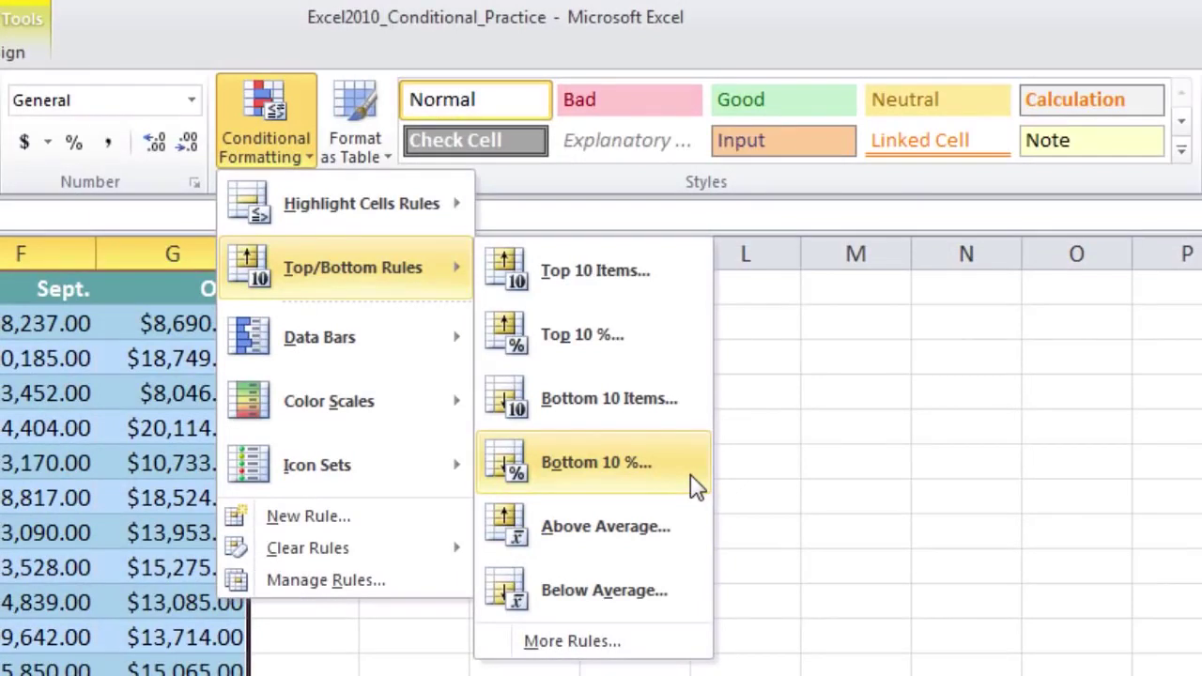
click(690, 477)
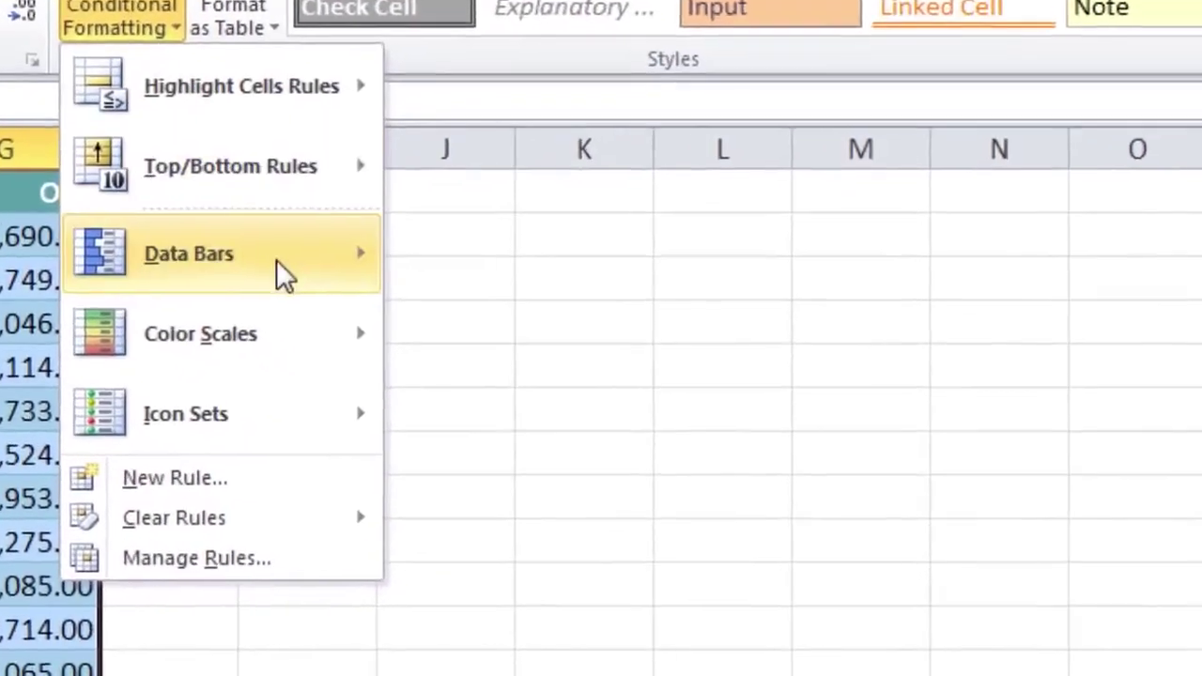
- Look through the data bar, color scale and icon set options for conditional formatting
mouse_move(390, 347)
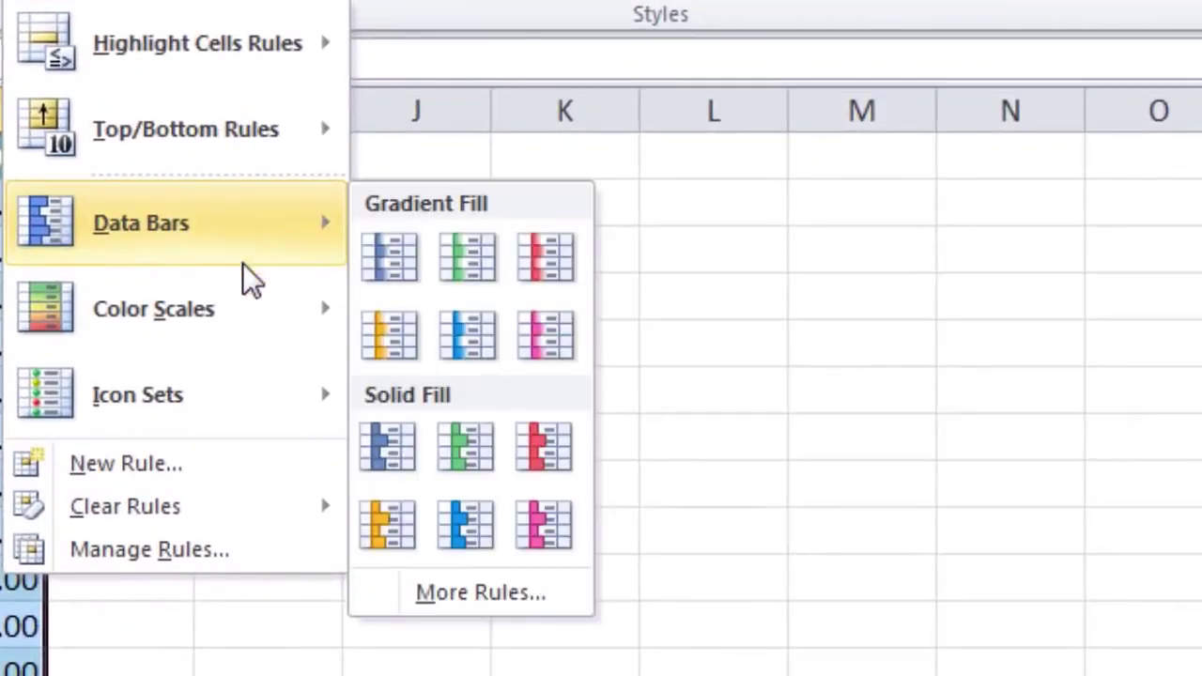
mouse_move(255, 393)
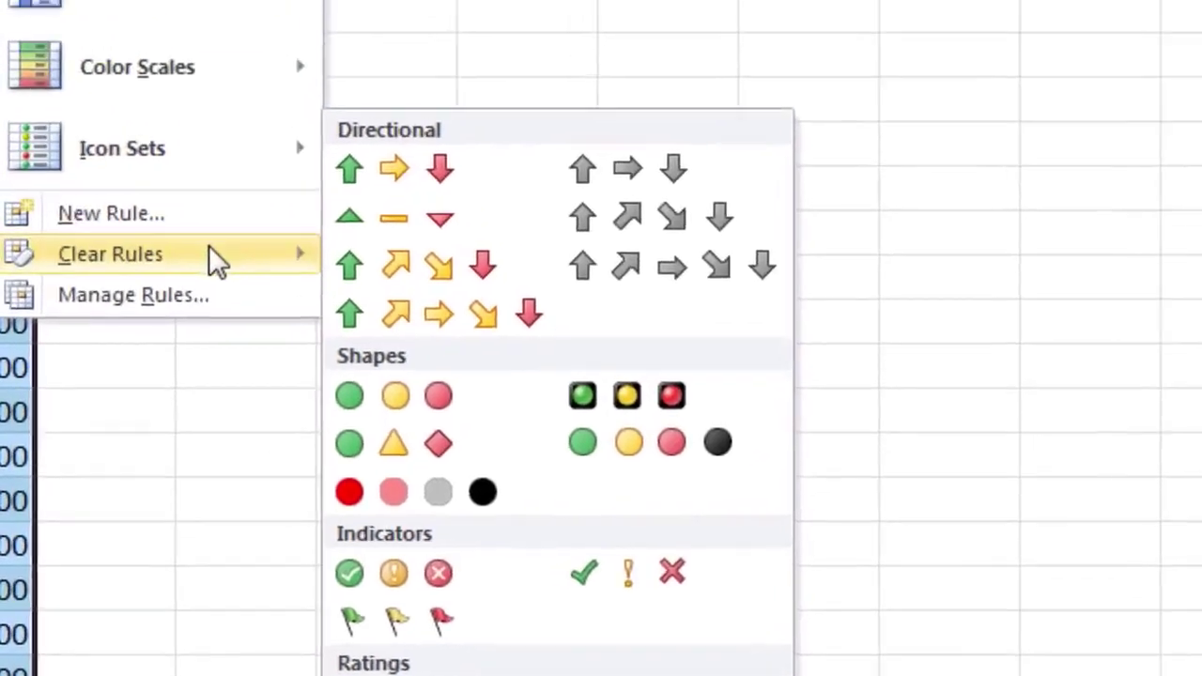
mouse_move(188, 129)
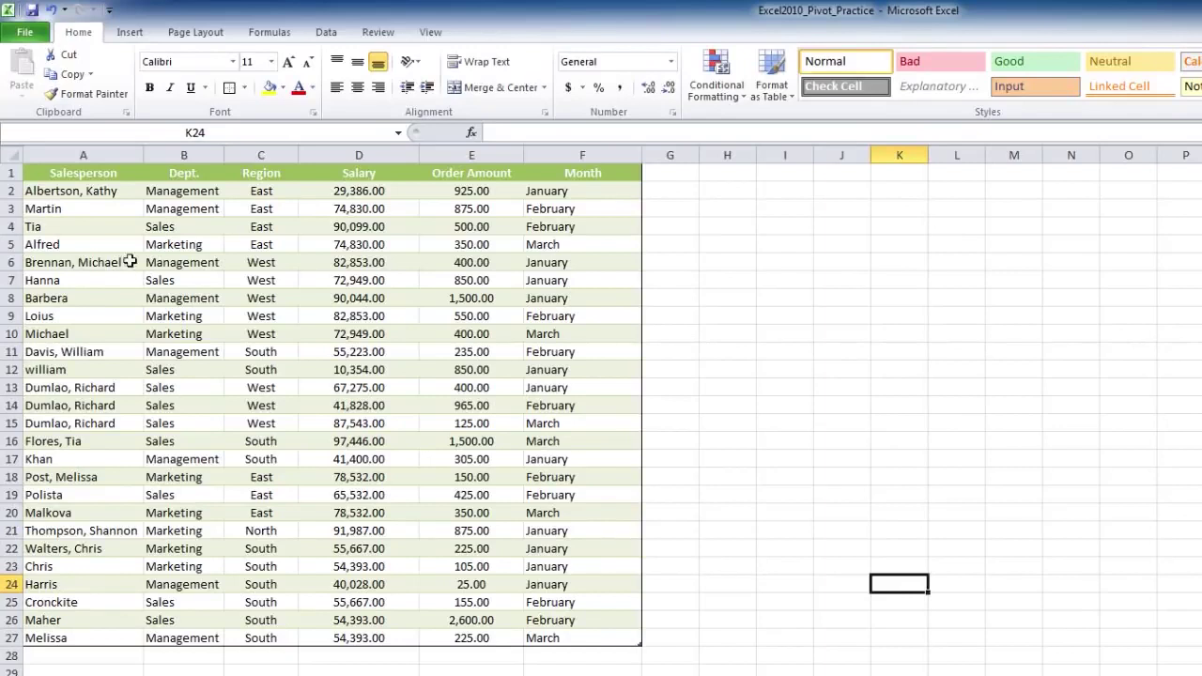
- Create a PivotTable from the entire salesperson table A1:F27 and place it on a new worksheet
click(129, 34)
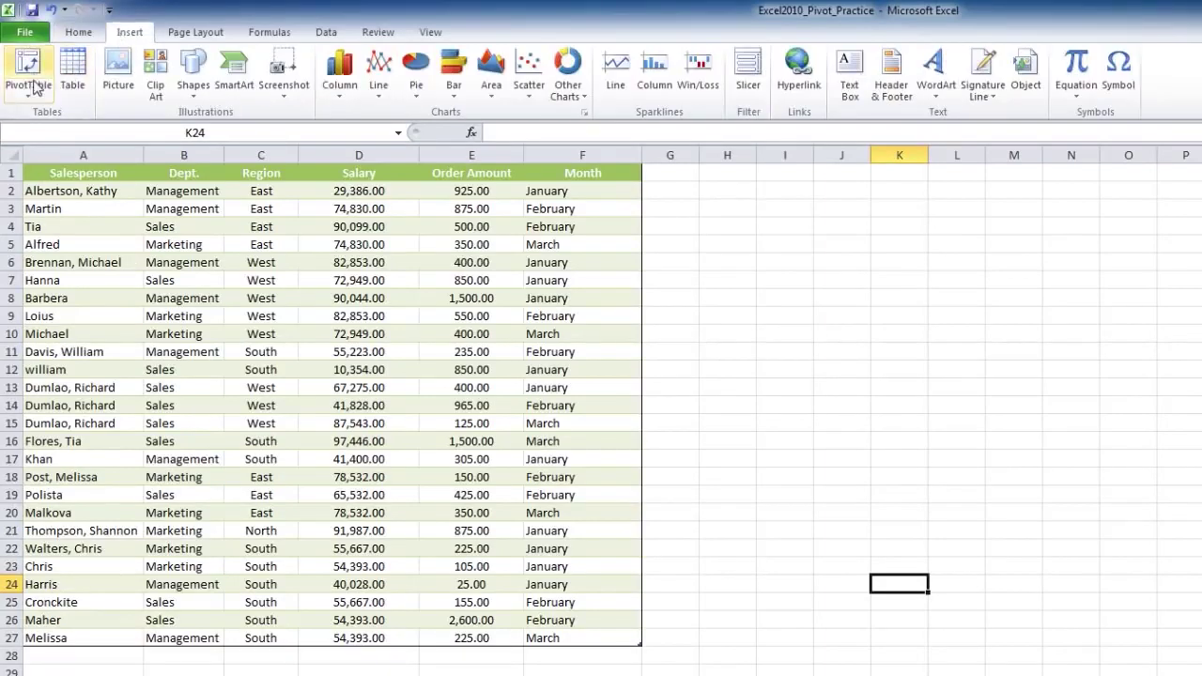
click(28, 174)
click(55, 175)
drag(60, 187, 607, 636)
click(28, 66)
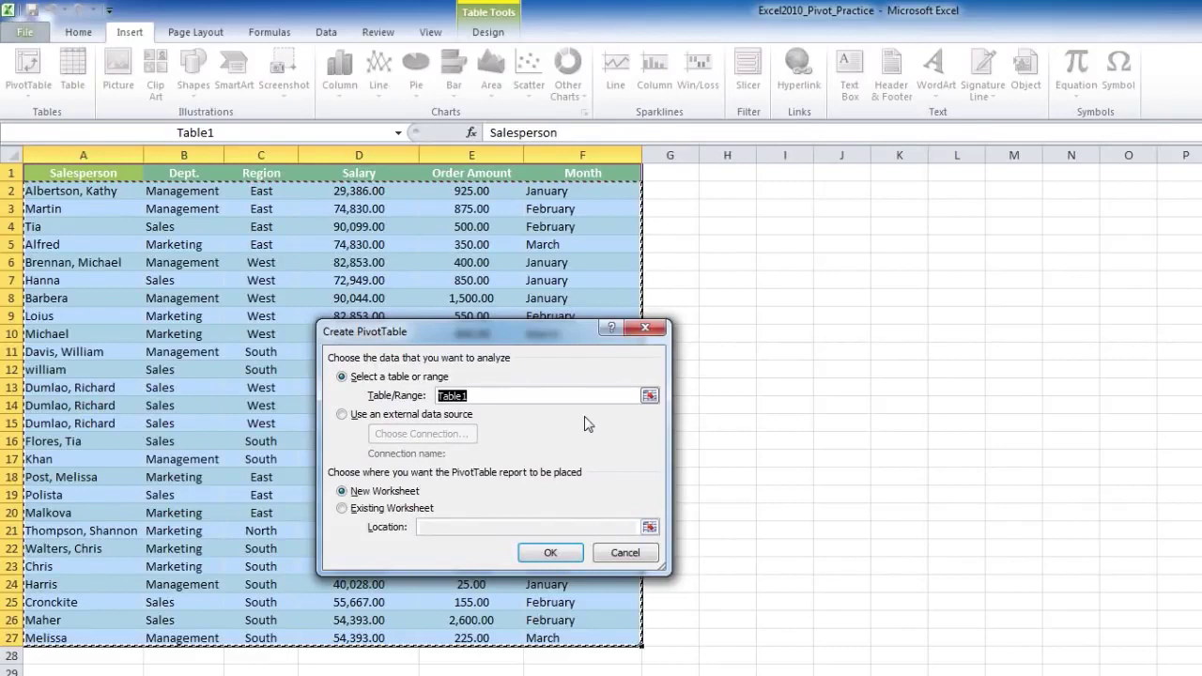
click(390, 509)
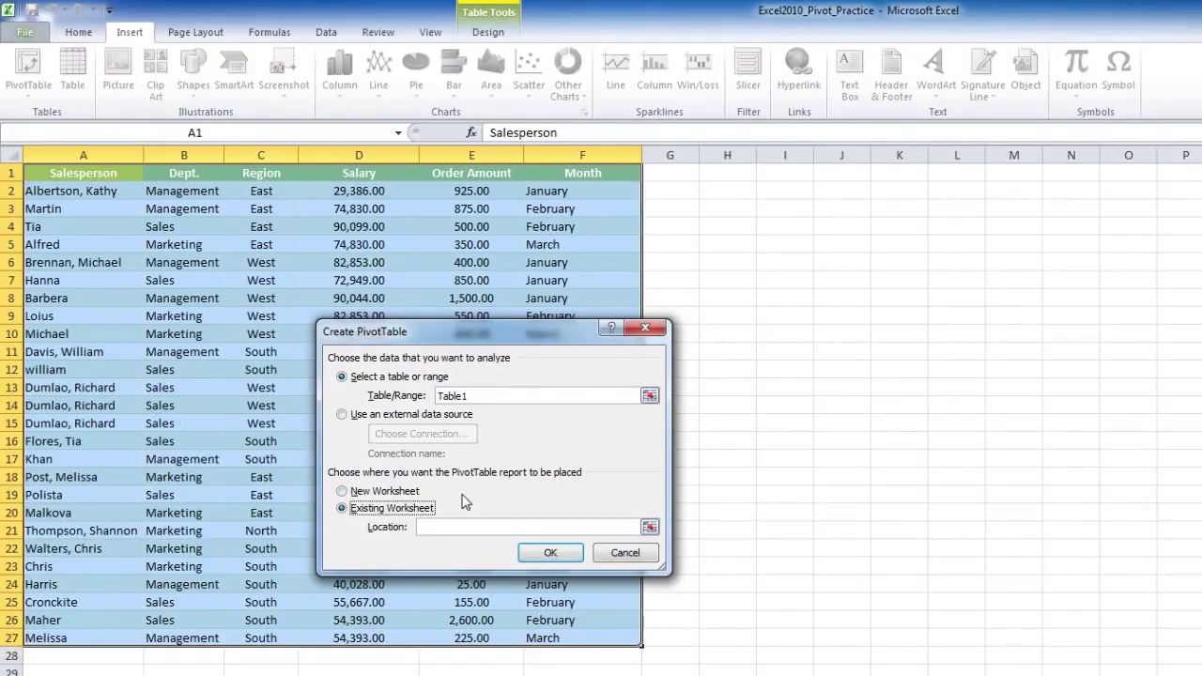
click(398, 493)
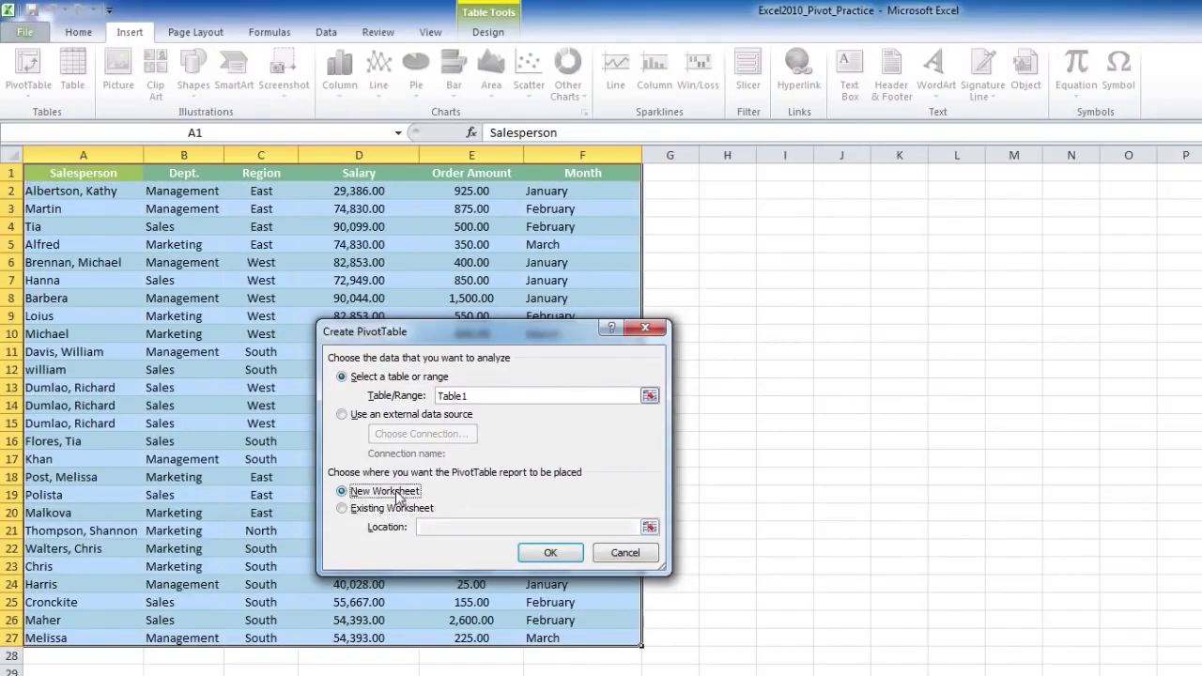
click(570, 558)
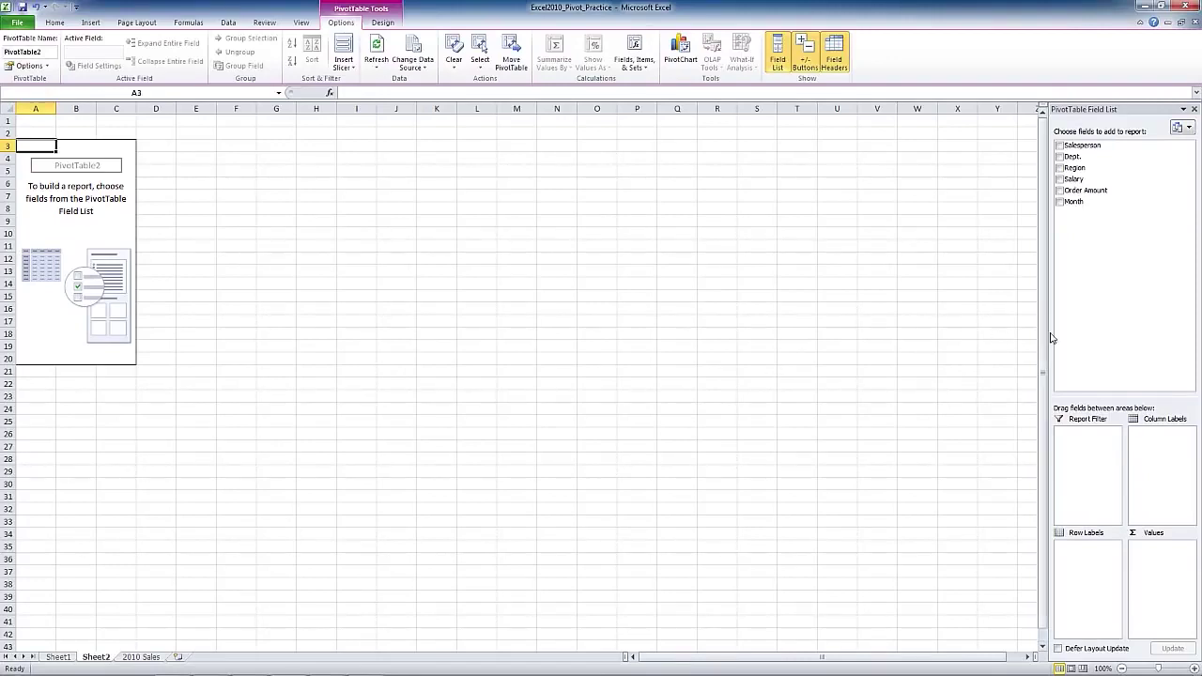
- Widen the PivotTable field list and add the Dept. and Salary fields to the report
drag(1053, 338, 498, 349)
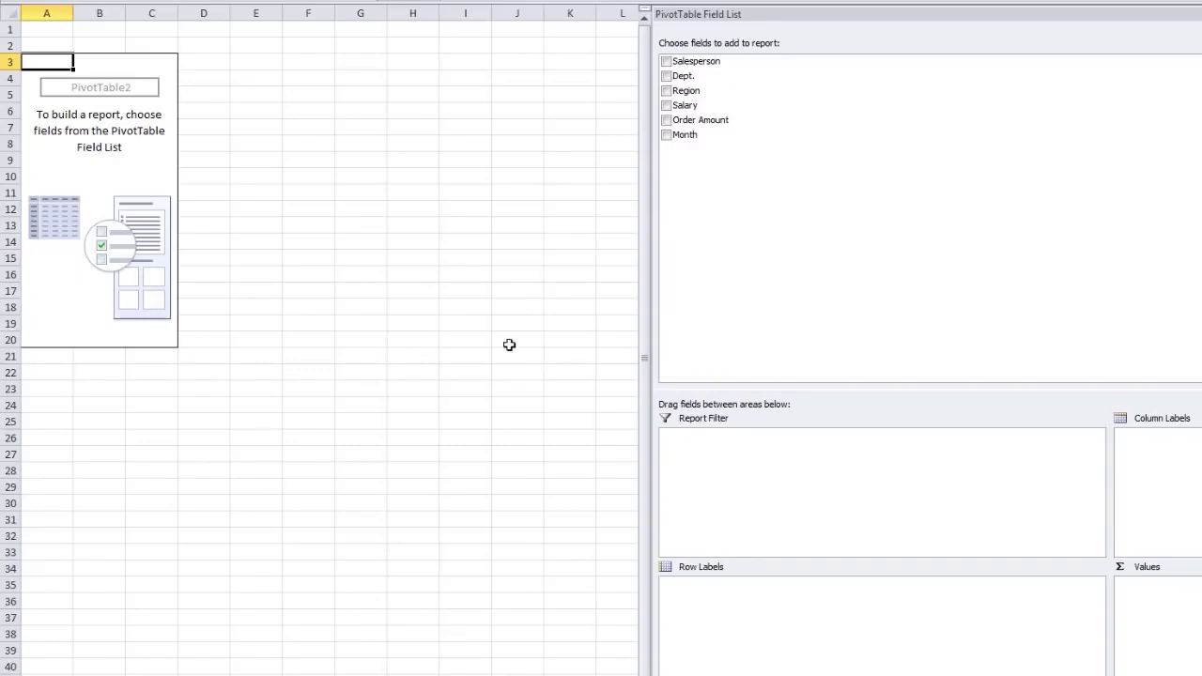
click(667, 77)
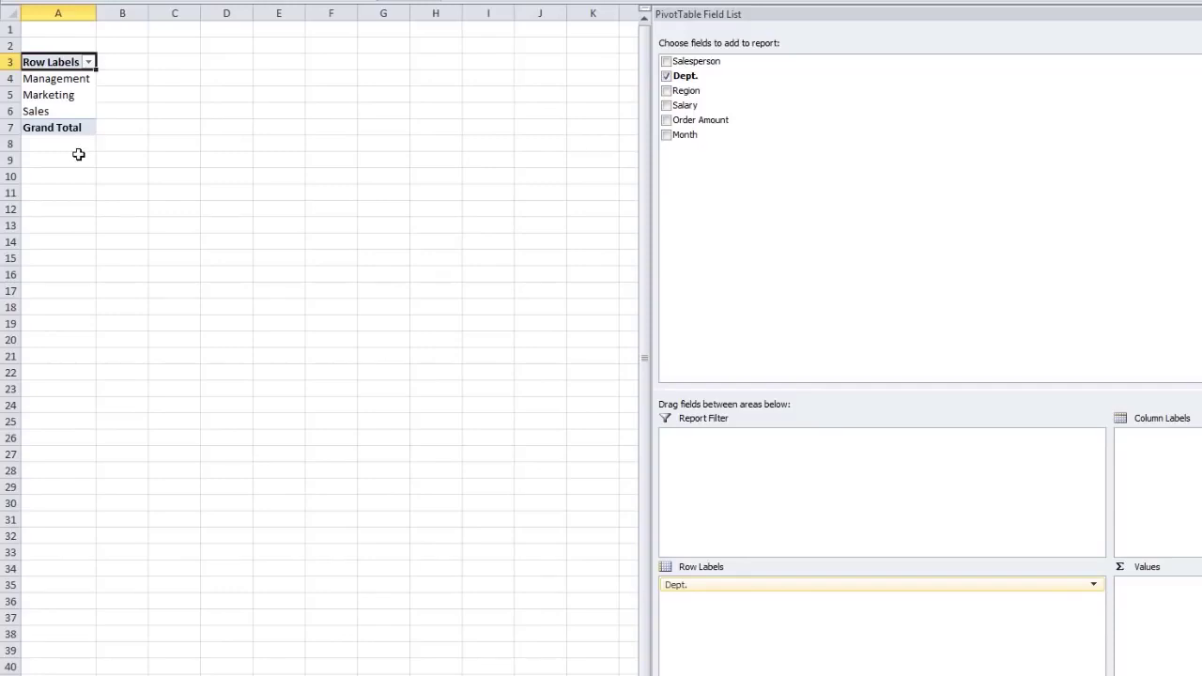
click(667, 106)
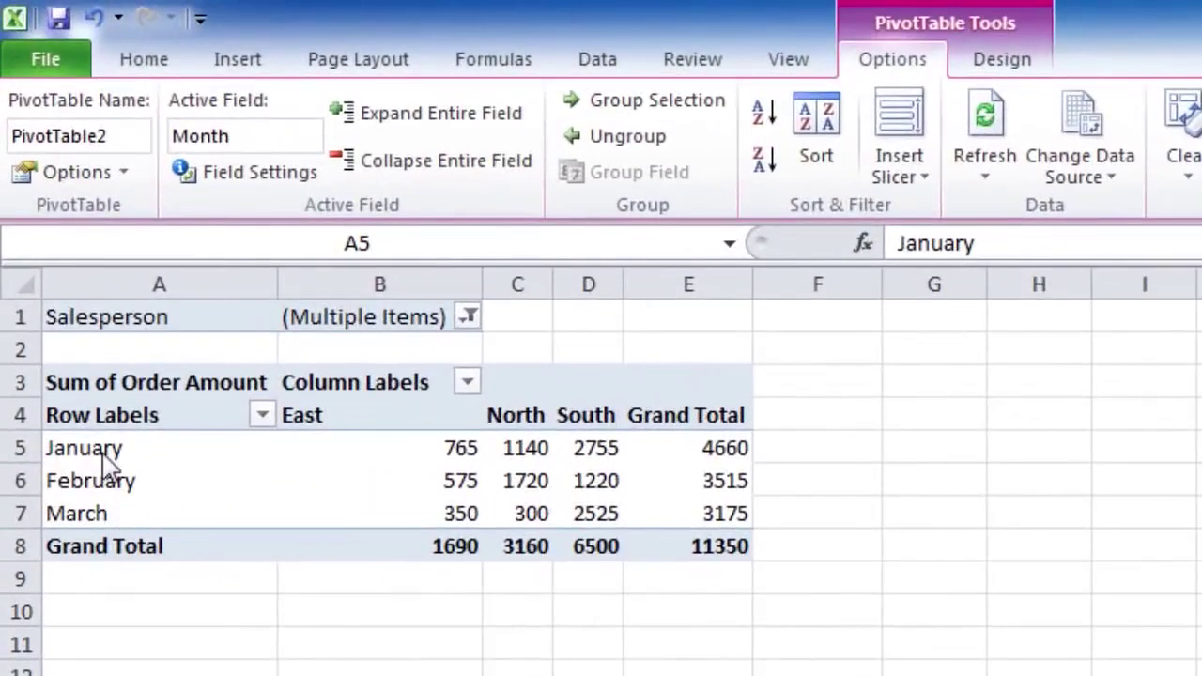
- Insert a clustered column PivotChart of order amounts by month and region, and place it below the PivotTable around rows 11 to 25
click(70, 453)
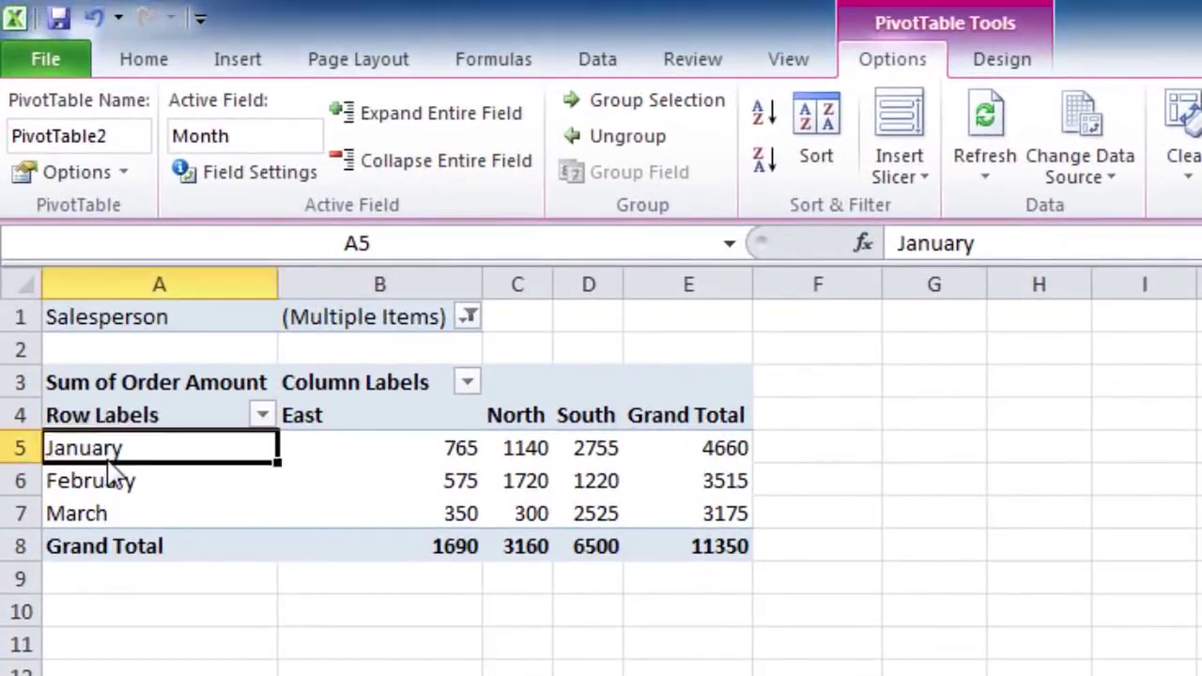
click(591, 158)
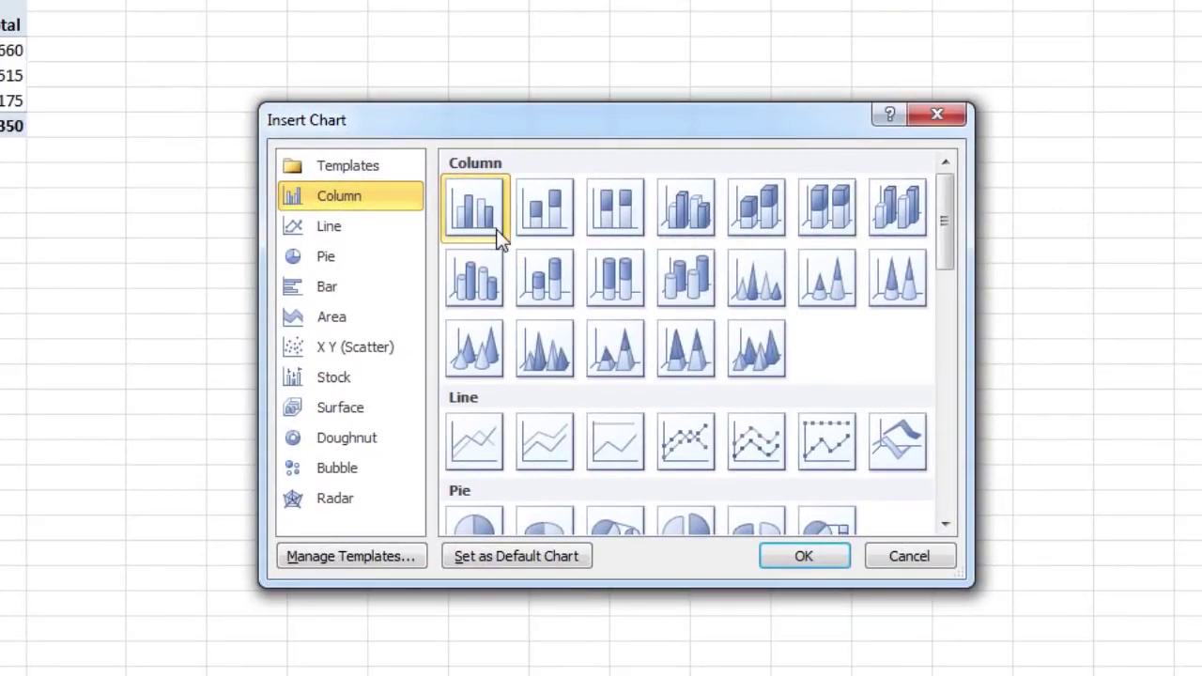
click(800, 557)
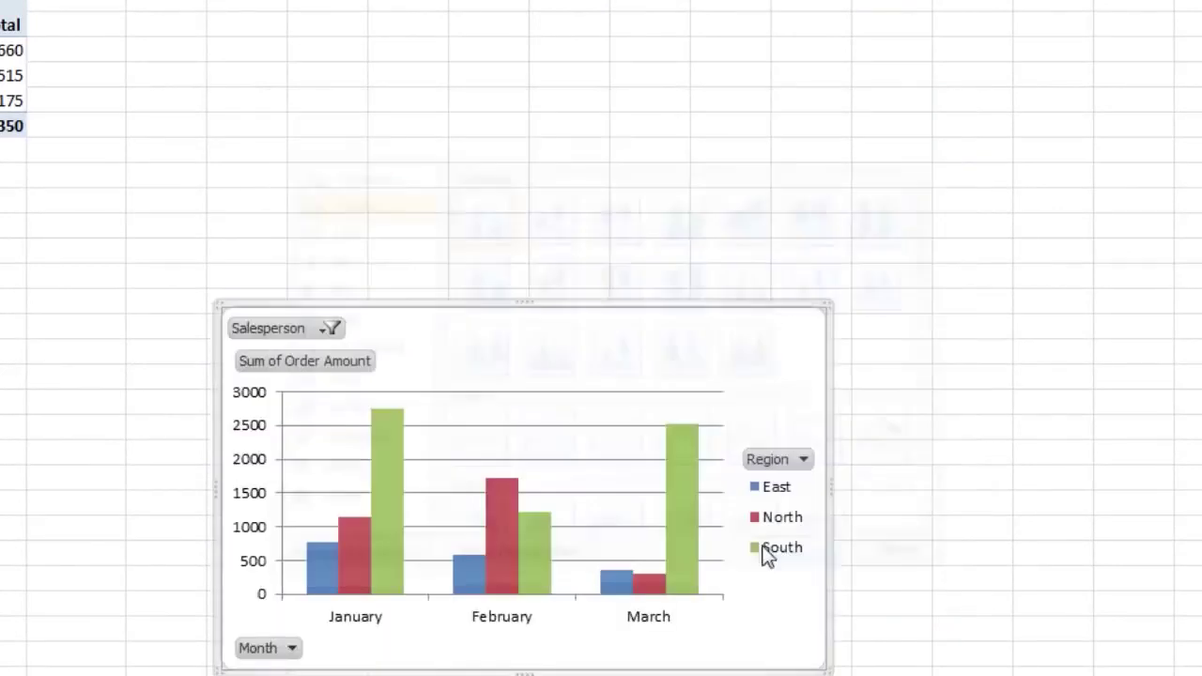
drag(547, 348, 0, 233)
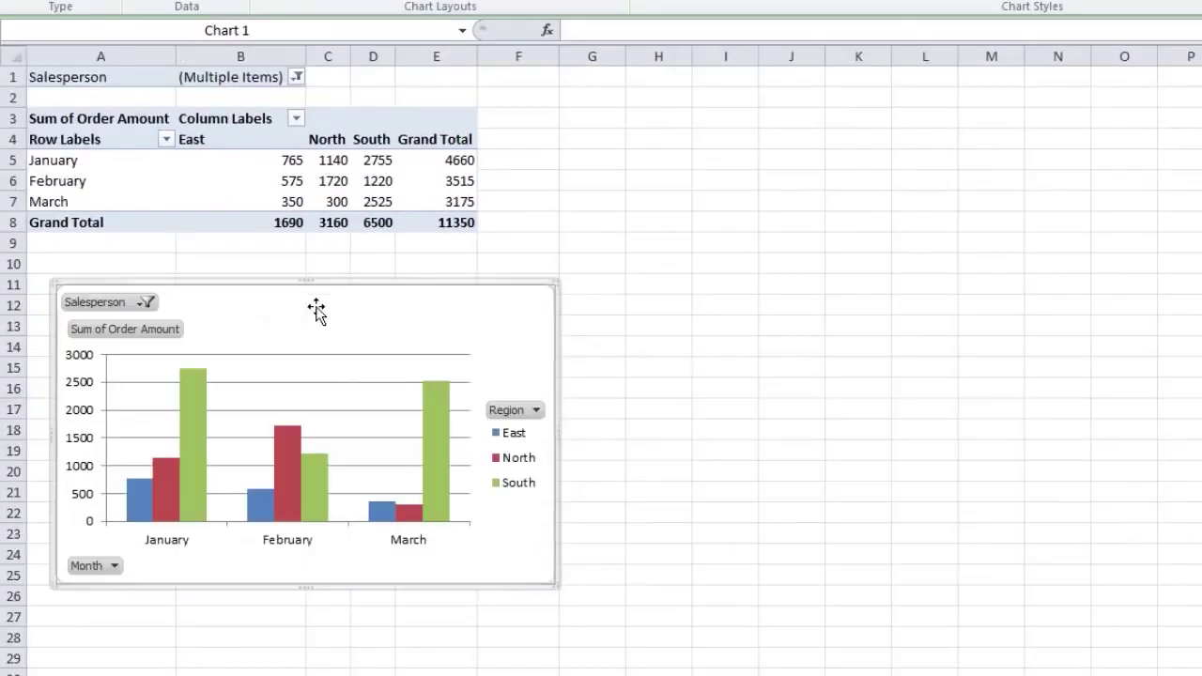